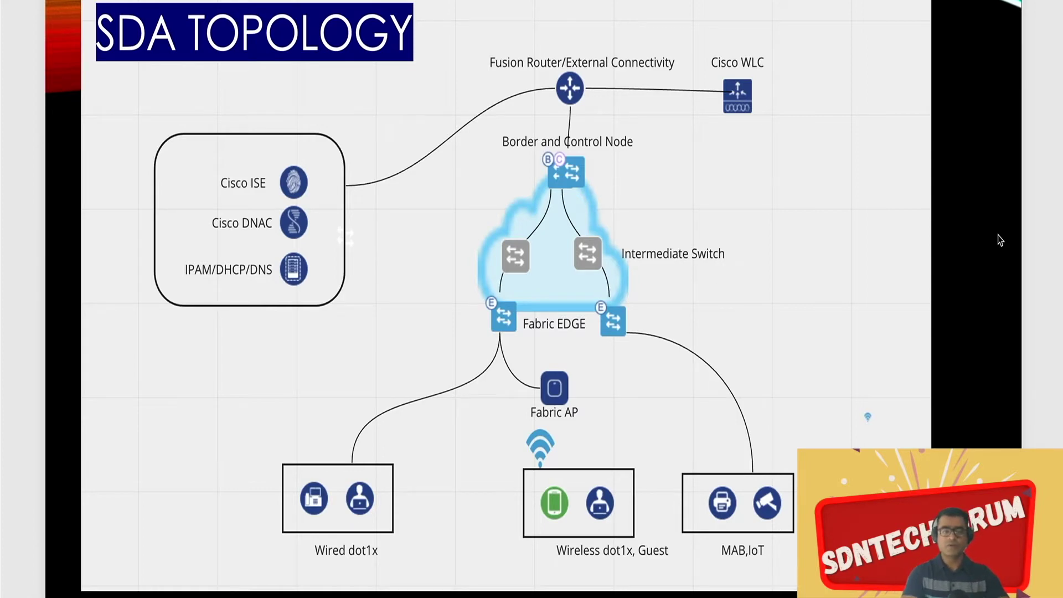
Page past the Create SD-Access Policy slide to the ISE TrustSec Policy slide and deselect its diagram
{"action": "key", "text": "Page_Down"}
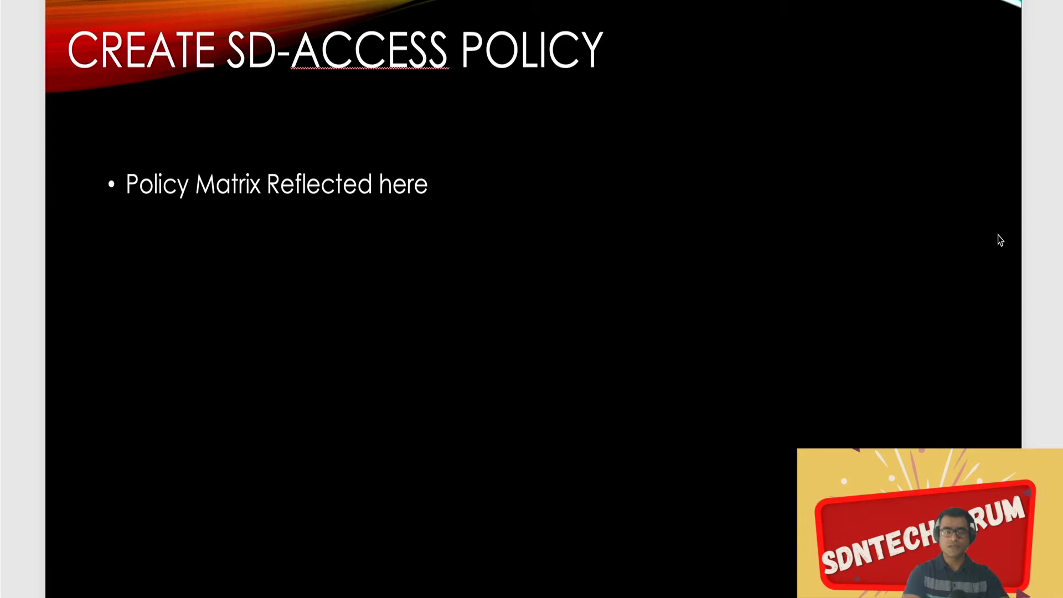
{"action": "key", "text": "Page_Down"}
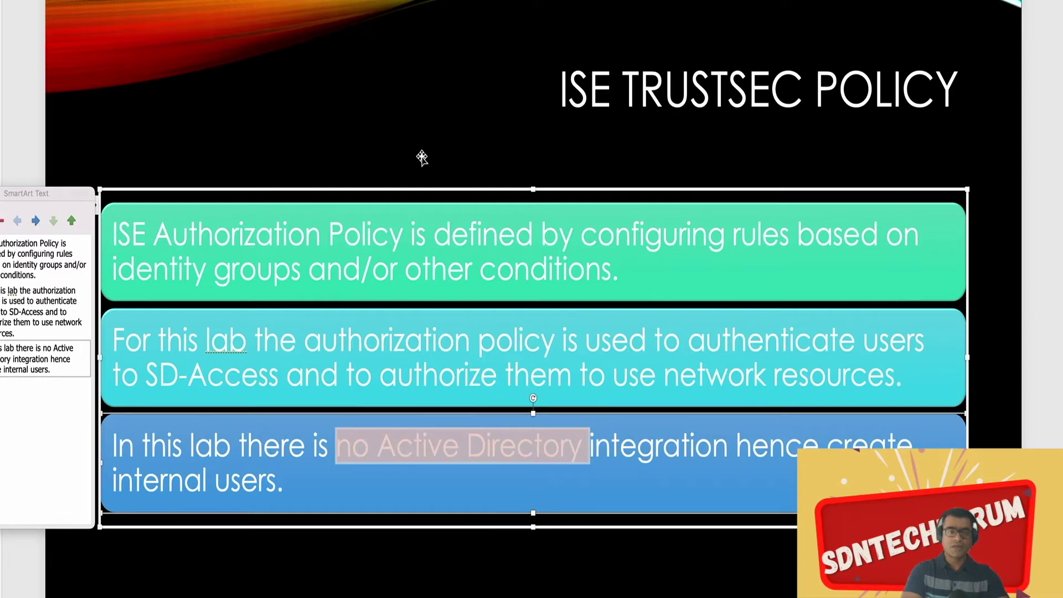
{"action": "left_click", "coordinate": [397, 130]}
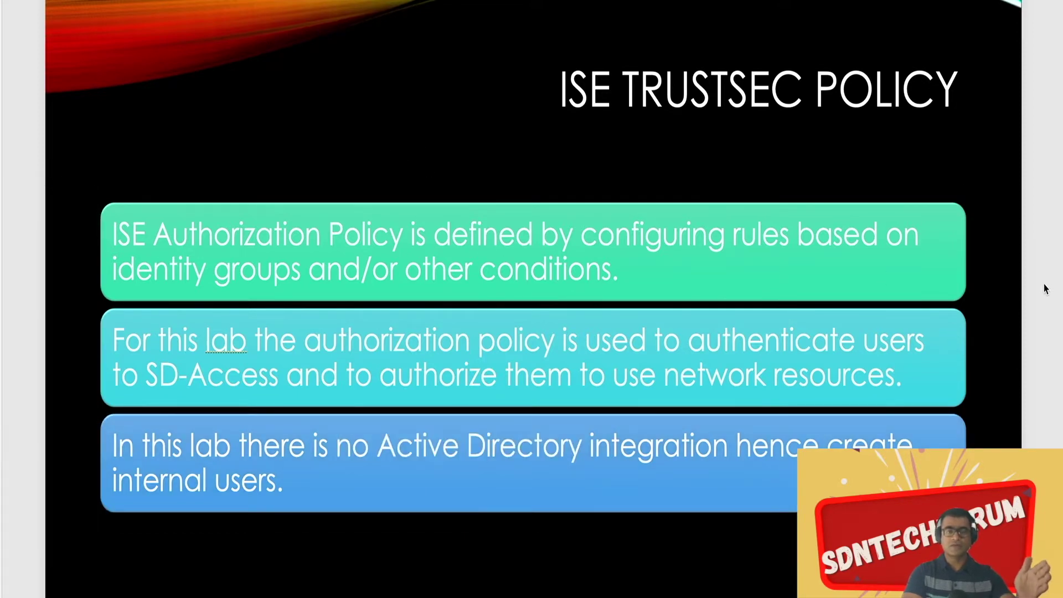
Scroll down through the deck toward the ISE Policy Workflow slide
{"action": "scroll", "coordinate": [1046, 288], "scroll_direction": "down", "scroll_amount": 1}
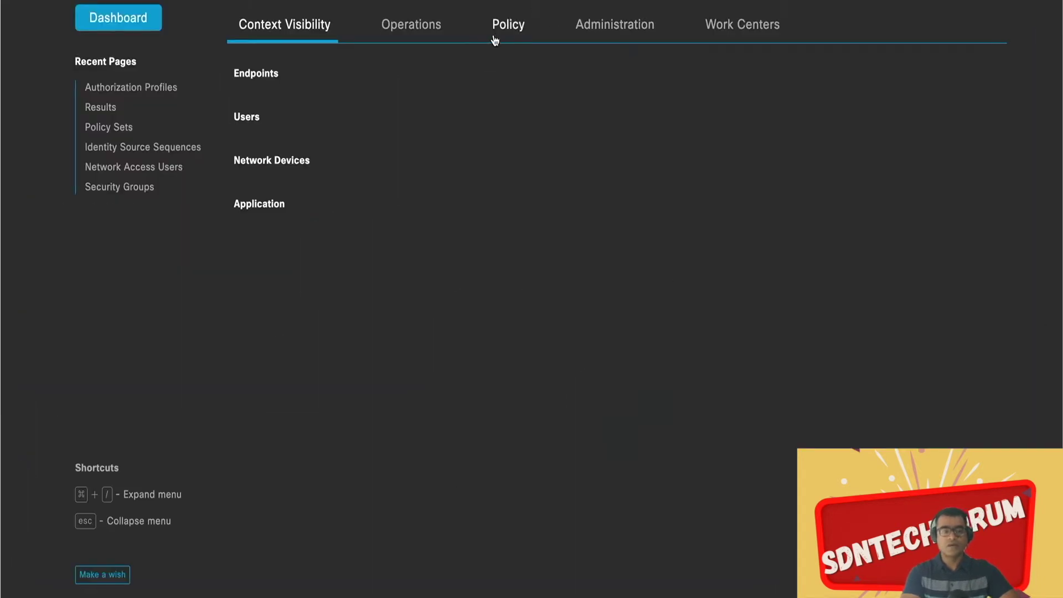
Review the Default Network Access allowed-protocols settings under Policy Elements > Results
{"action": "left_click", "coordinate": [508, 27]}
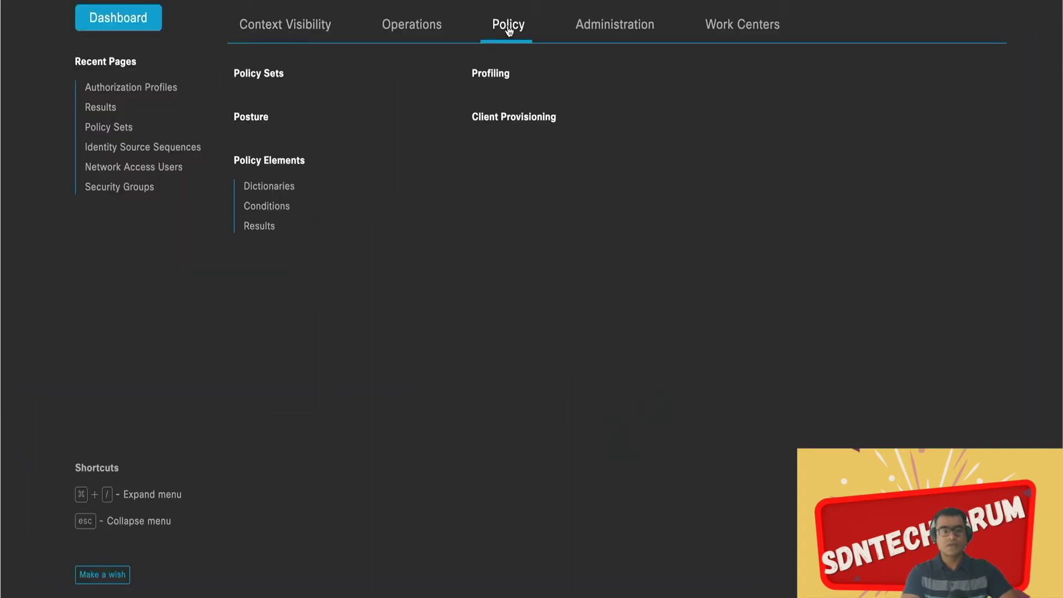
{"action": "left_click", "coordinate": [274, 227]}
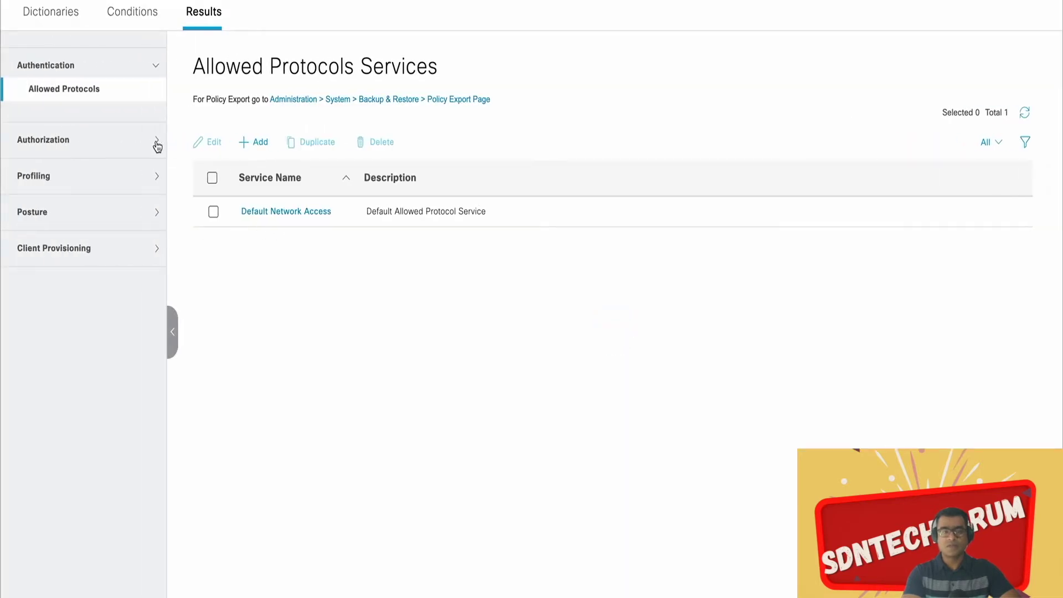
{"action": "left_click", "coordinate": [87, 87]}
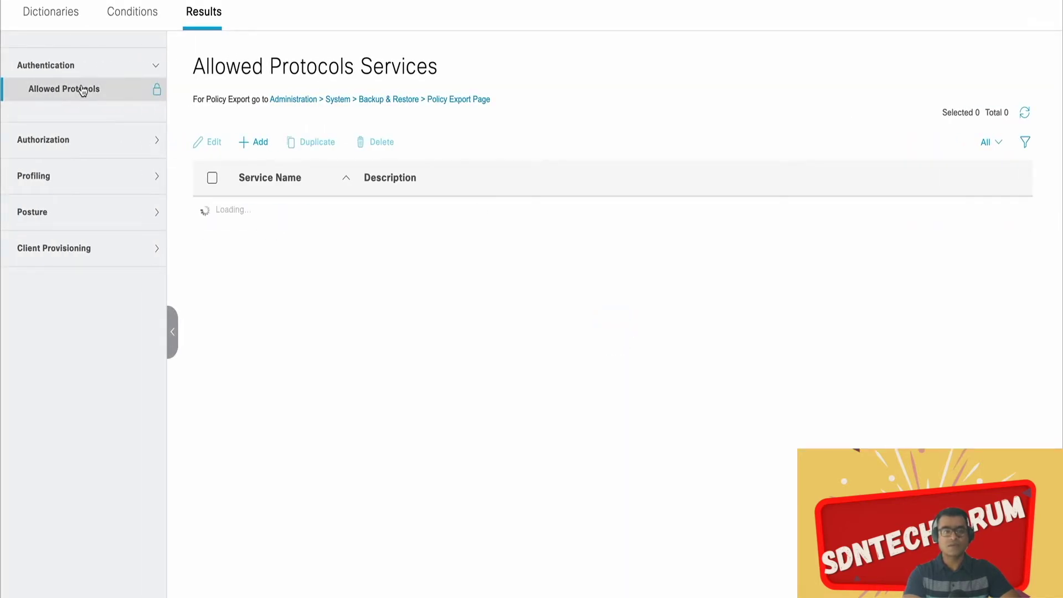
{"action": "left_click", "coordinate": [308, 222]}
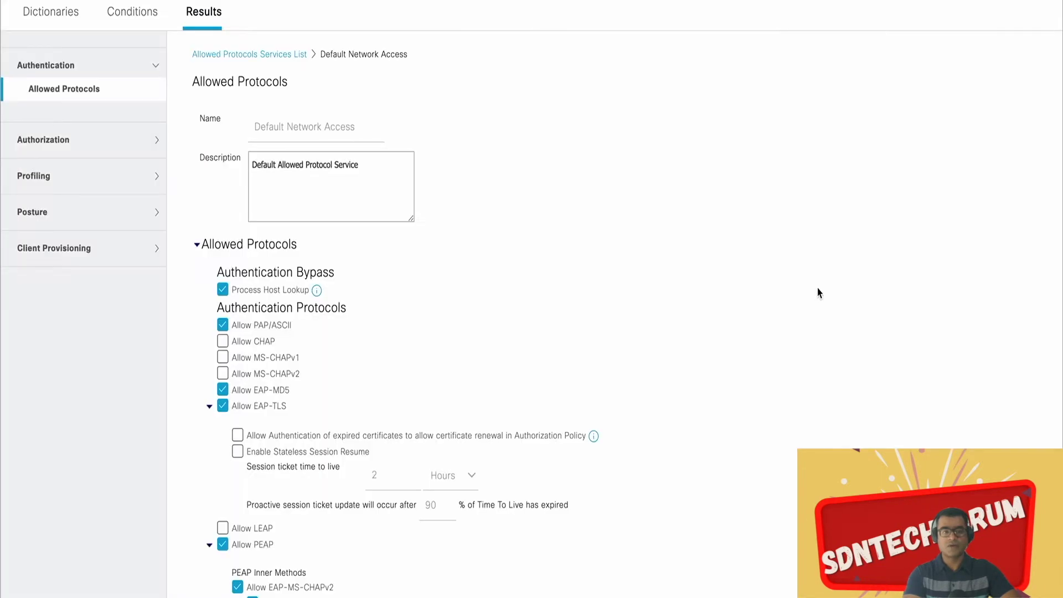
{"action": "scroll", "coordinate": [819, 291], "scroll_direction": "down", "scroll_amount": 3}
{"action": "scroll", "coordinate": [818, 293], "scroll_direction": "down", "scroll_amount": 5}
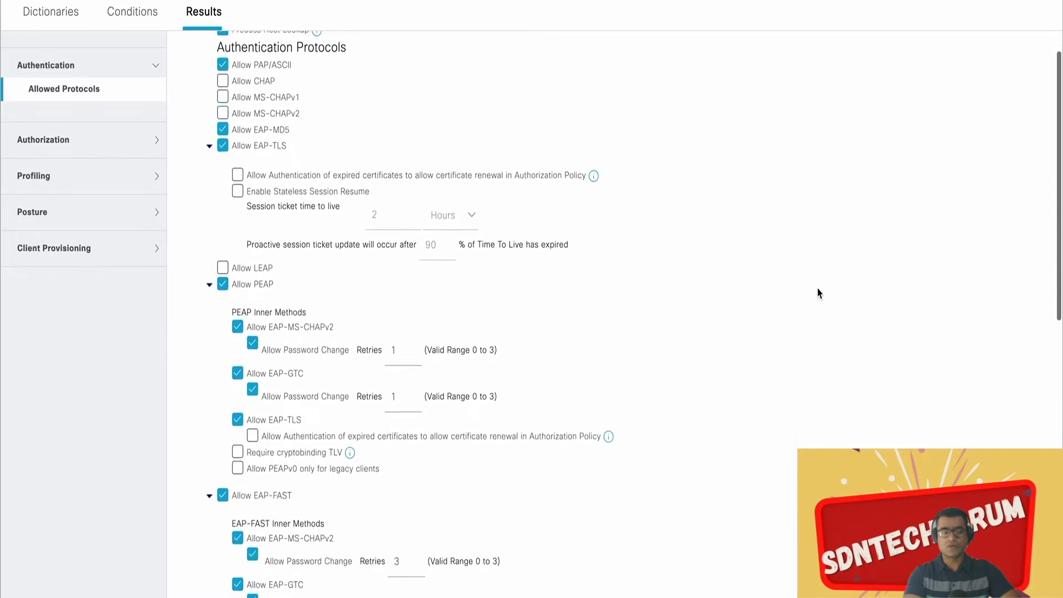
{"action": "scroll", "coordinate": [819, 294], "scroll_direction": "down", "scroll_amount": 1}
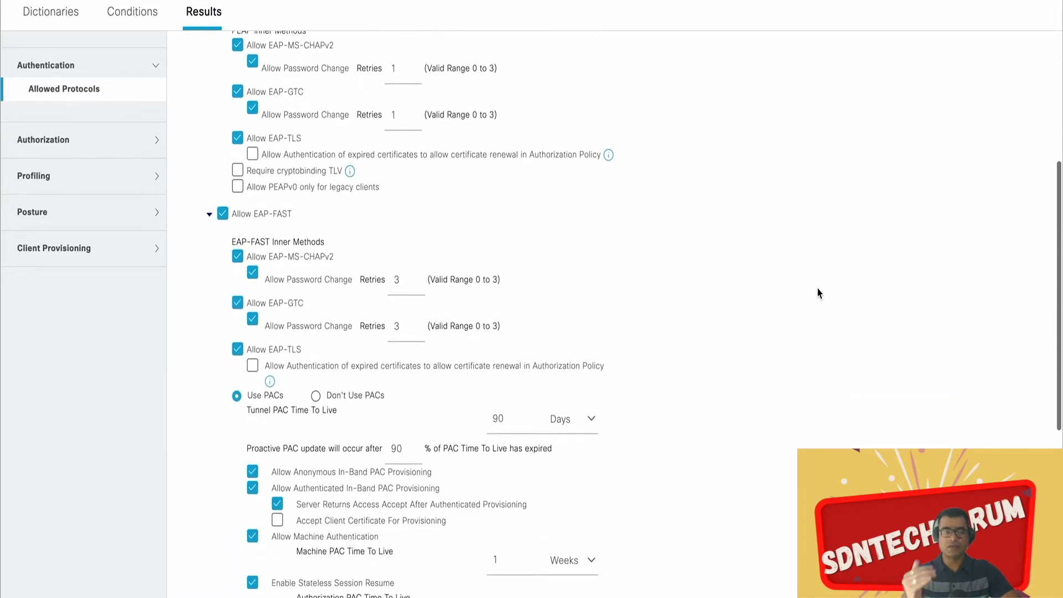
{"action": "scroll", "coordinate": [821, 294], "scroll_direction": "down", "scroll_amount": 4}
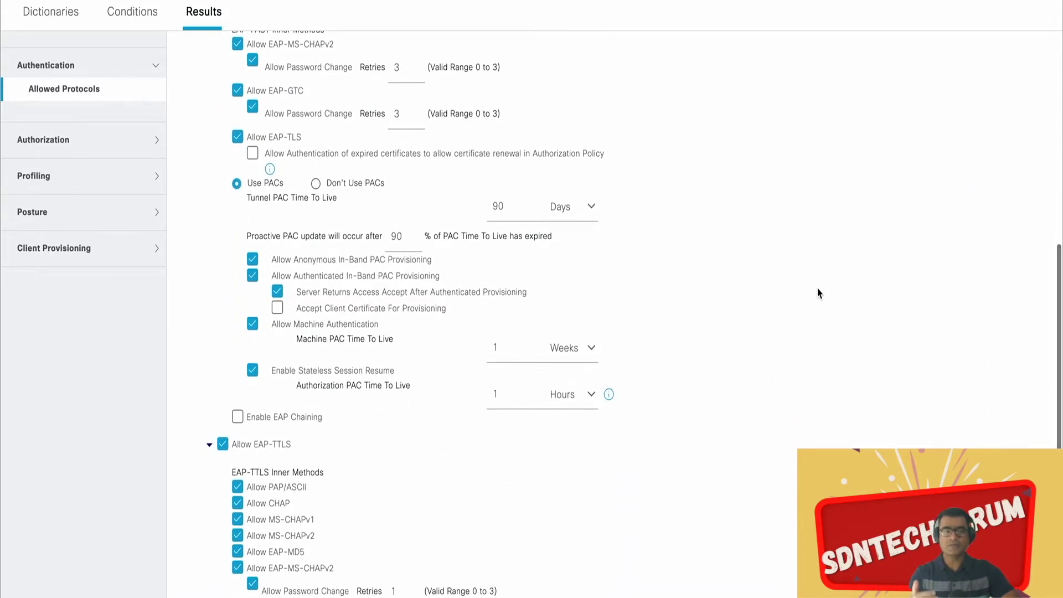
{"action": "scroll", "coordinate": [820, 293], "scroll_direction": "down", "scroll_amount": 3}
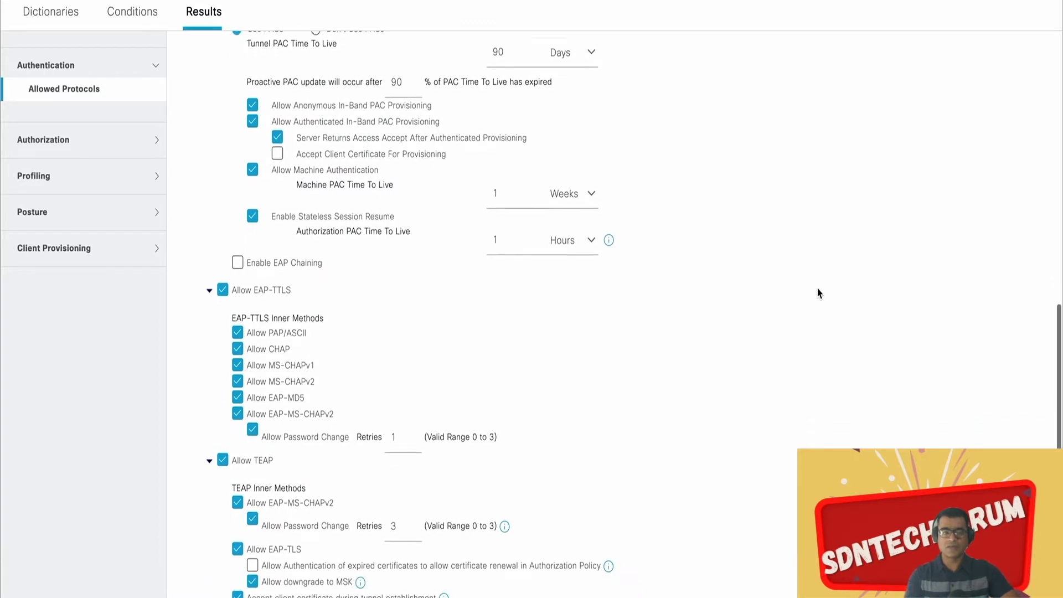
{"action": "scroll", "coordinate": [820, 293], "scroll_direction": "down", "scroll_amount": 3}
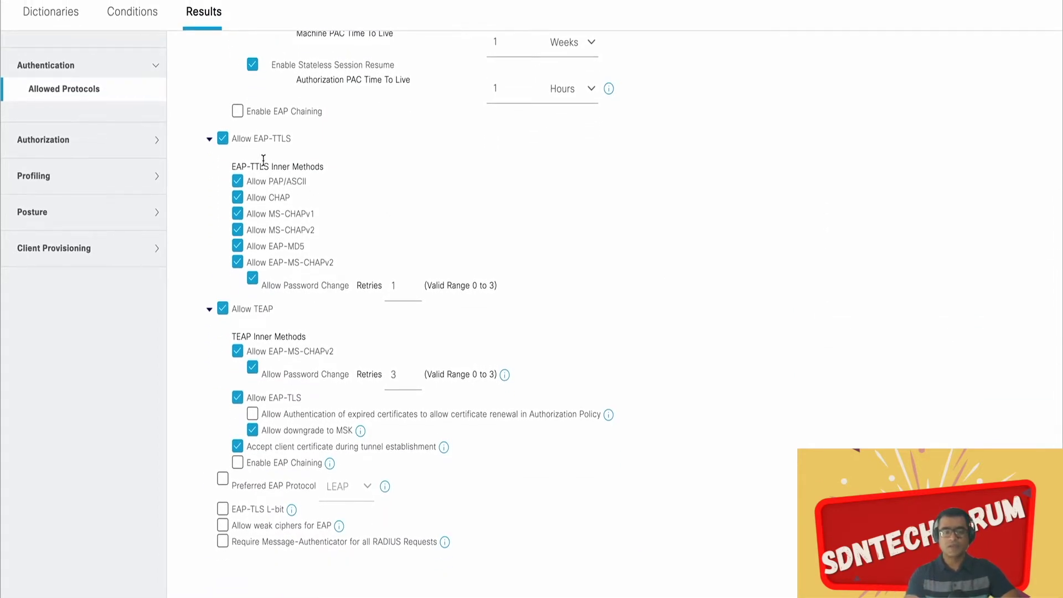
{"action": "scroll", "coordinate": [590, 228], "scroll_direction": "up", "scroll_amount": 20}
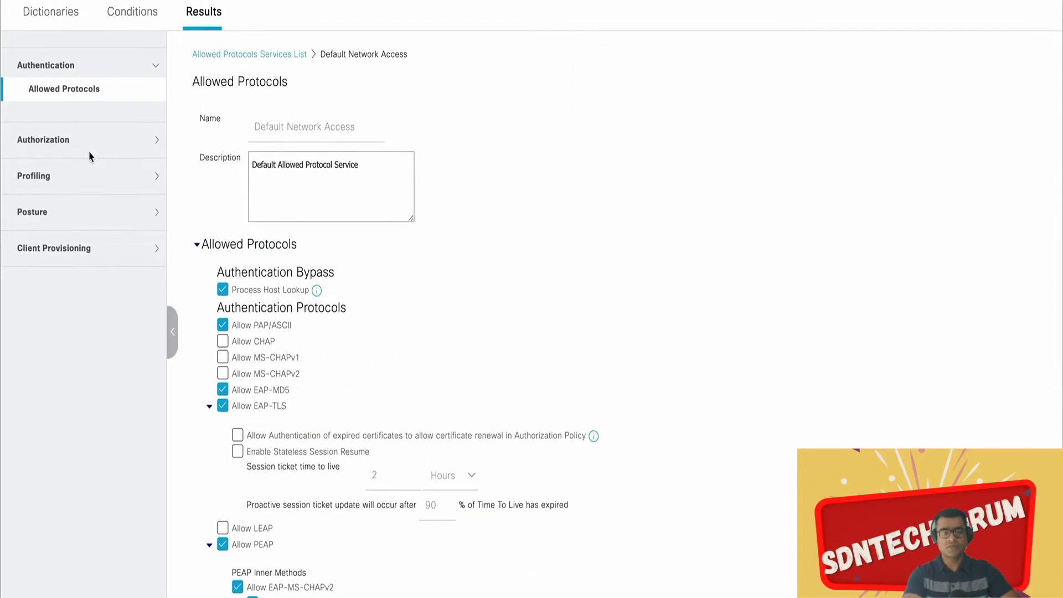
Open the standard Authorization Profiles list under the Authorization results
{"action": "left_click", "coordinate": [153, 145]}
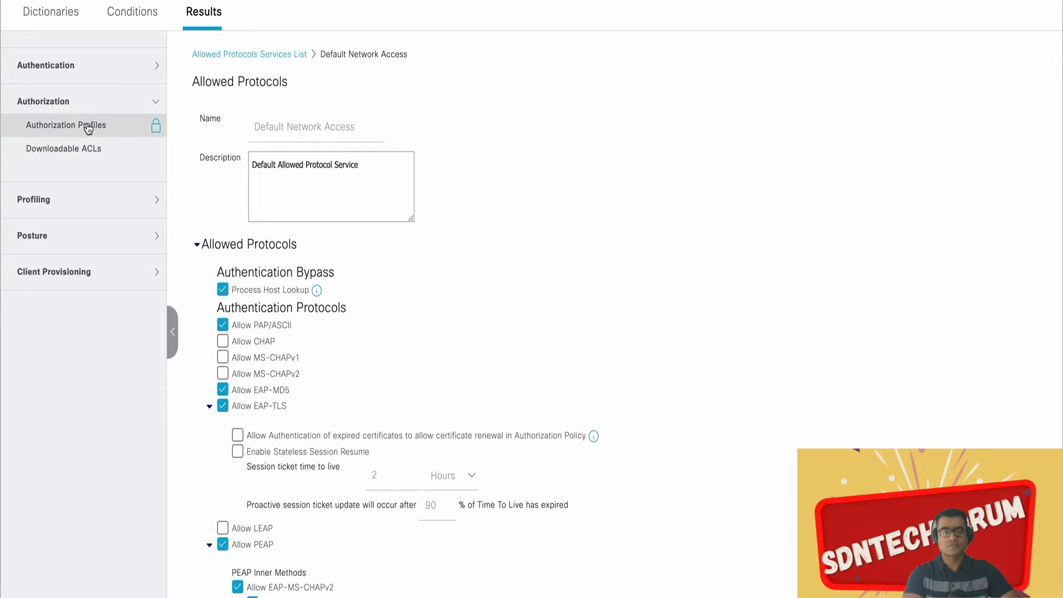
{"action": "left_click", "coordinate": [88, 126]}
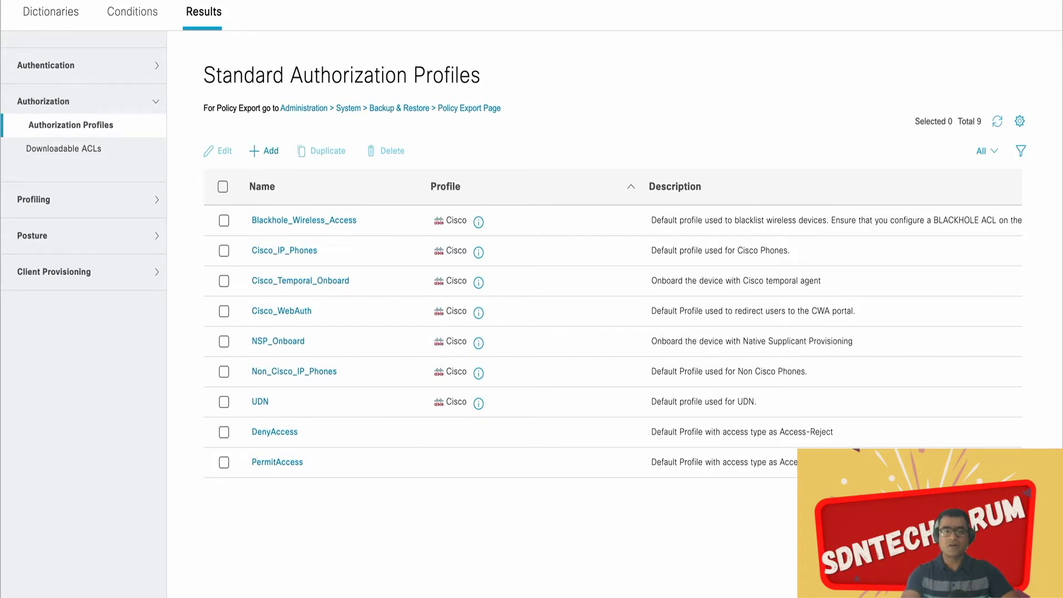
{"action": "key", "text": "ctrl+/"}
{"action": "left_click", "coordinate": [261, 80]}
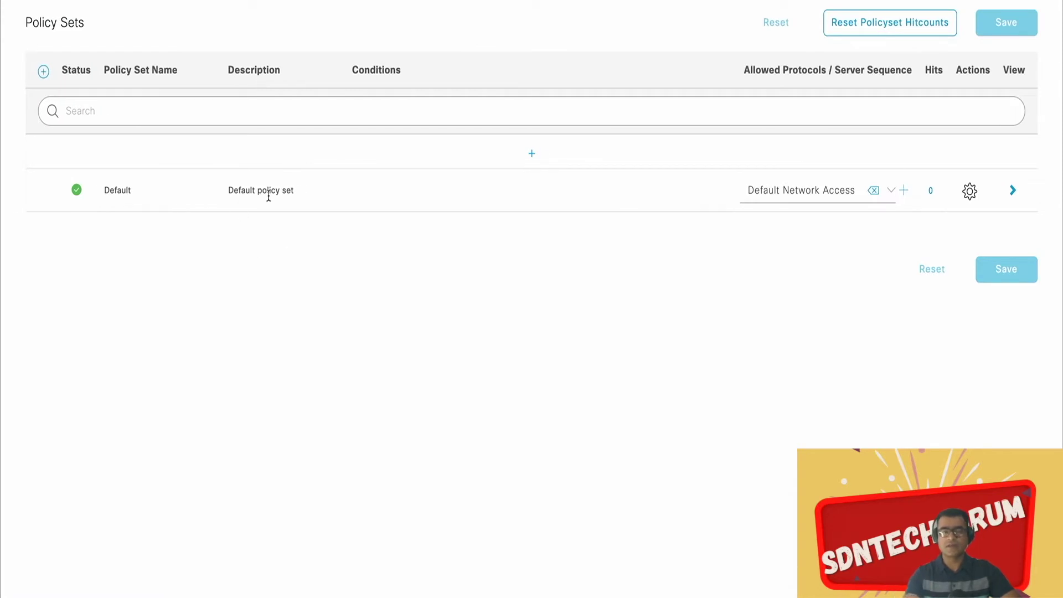
{"action": "left_click", "coordinate": [1013, 191]}
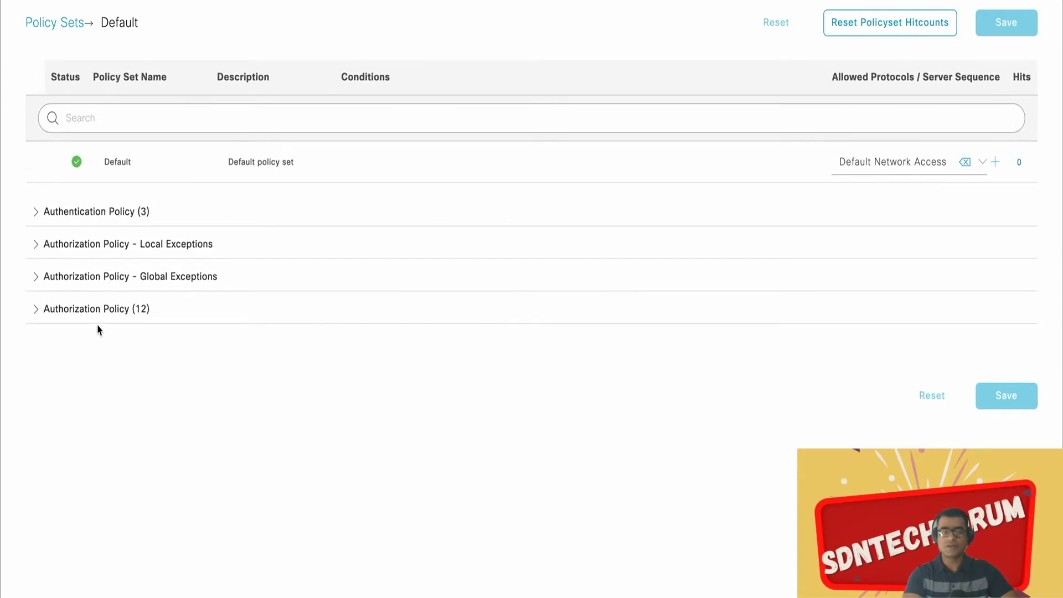
{"action": "left_click", "coordinate": [37, 214]}
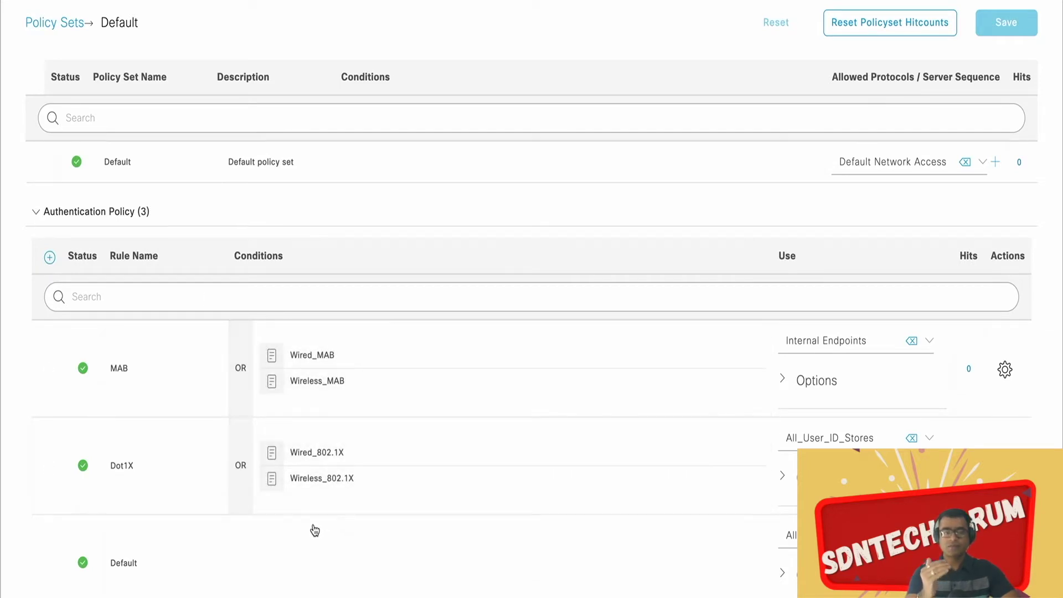
{"action": "left_click", "coordinate": [931, 346]}
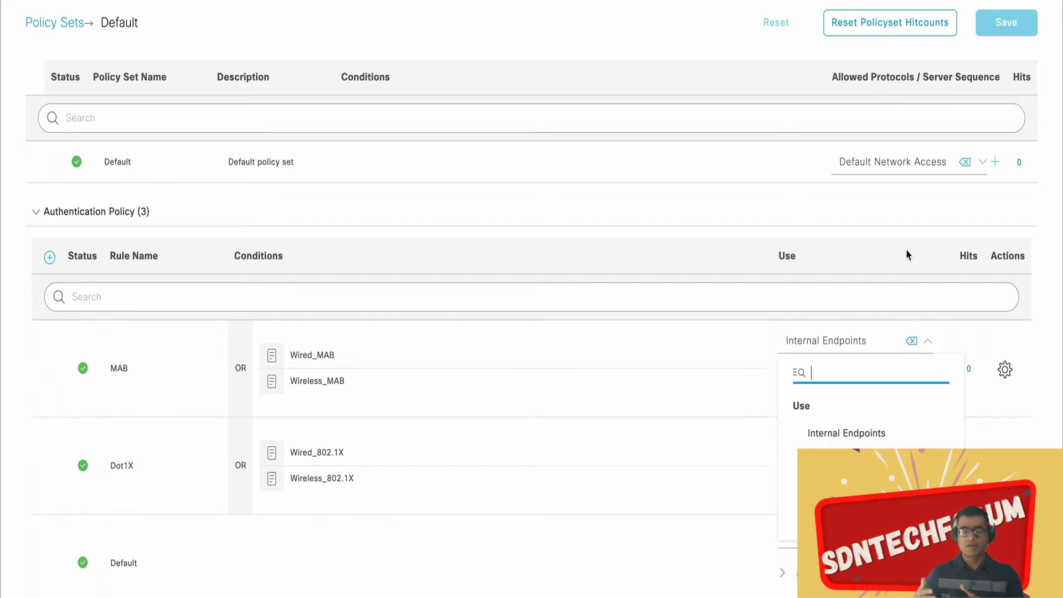
{"action": "left_click", "coordinate": [914, 237]}
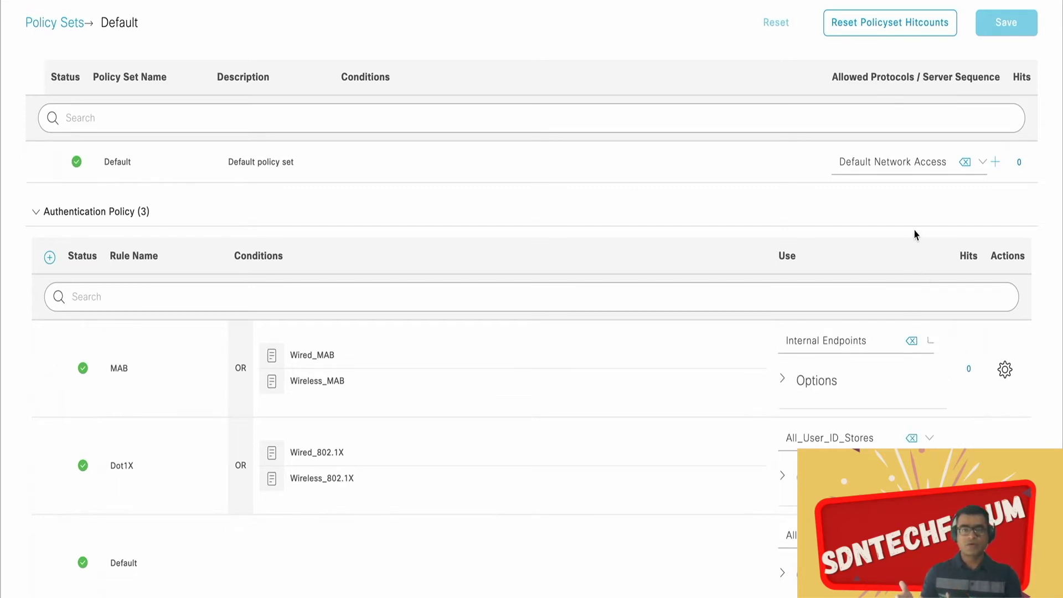
{"action": "left_click", "coordinate": [784, 382]}
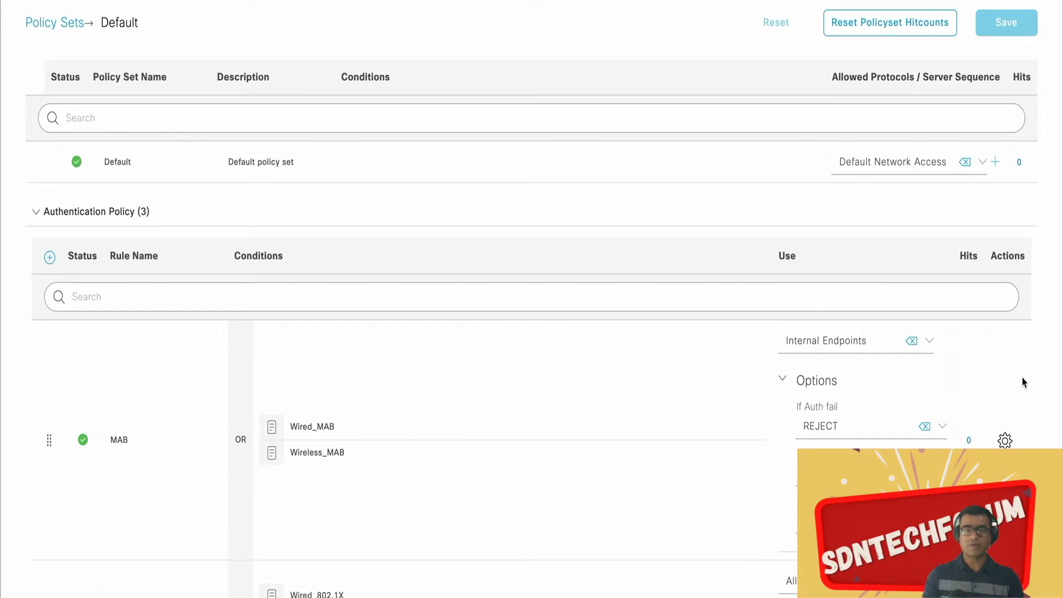
{"action": "scroll", "coordinate": [1024, 382], "scroll_direction": "down", "scroll_amount": 2}
{"action": "scroll", "coordinate": [1024, 382], "scroll_direction": "down", "scroll_amount": 2}
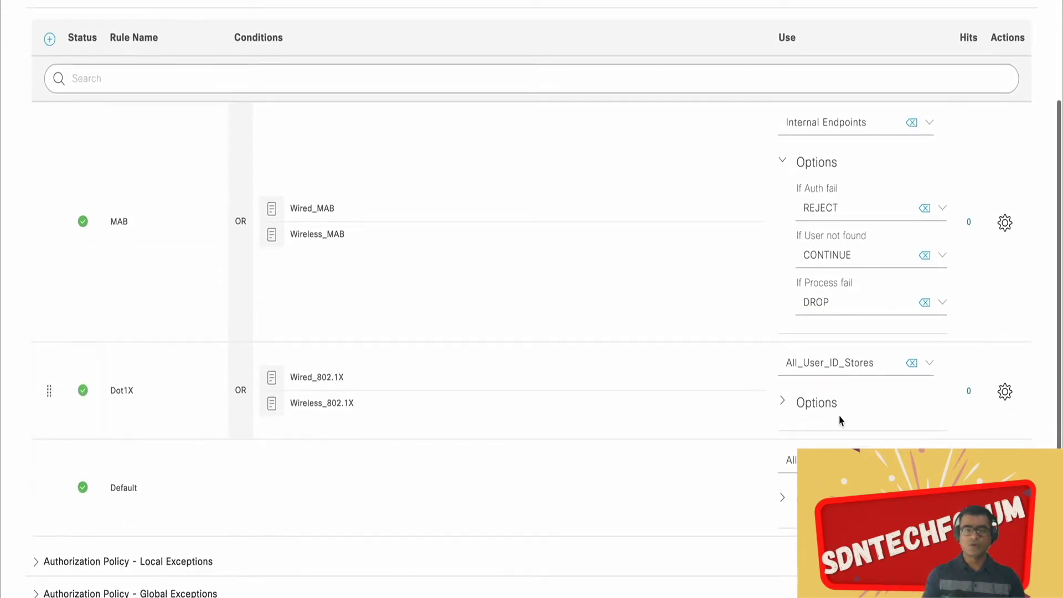
{"action": "left_click", "coordinate": [785, 404]}
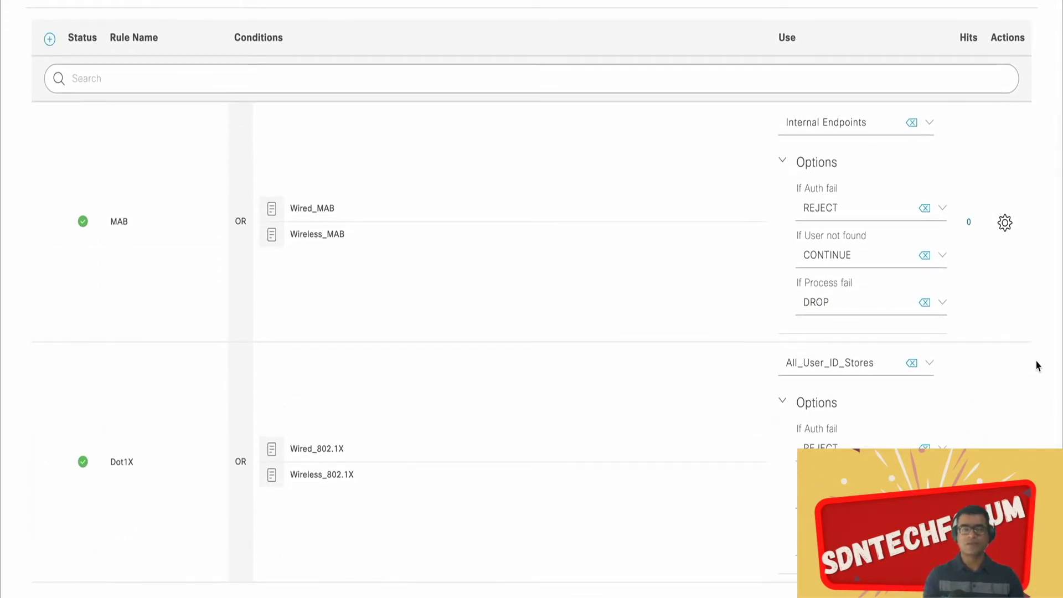
{"action": "left_click", "coordinate": [937, 369]}
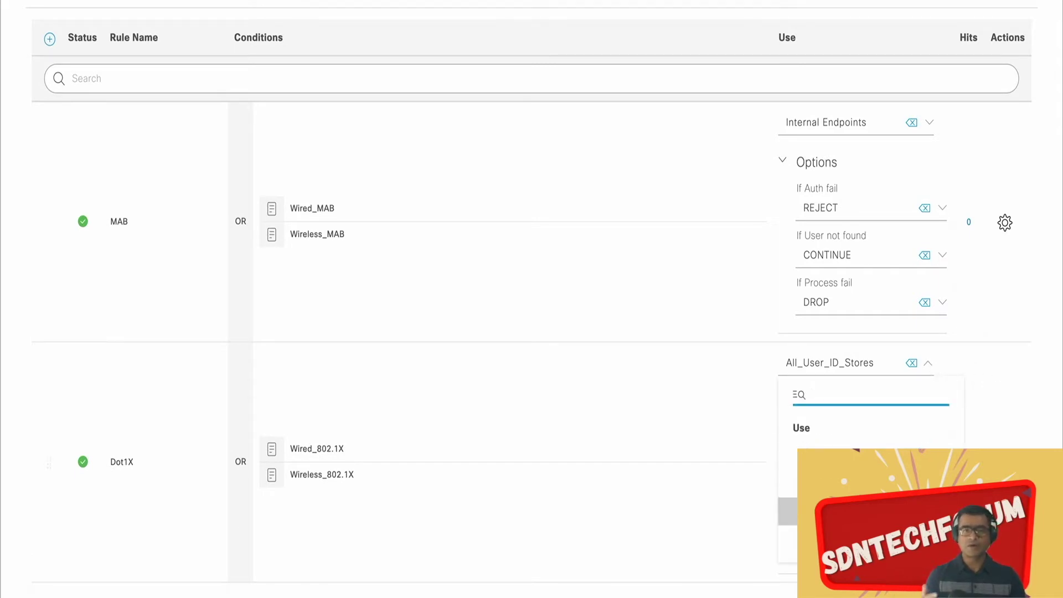
{"action": "left_click", "coordinate": [1000, 376]}
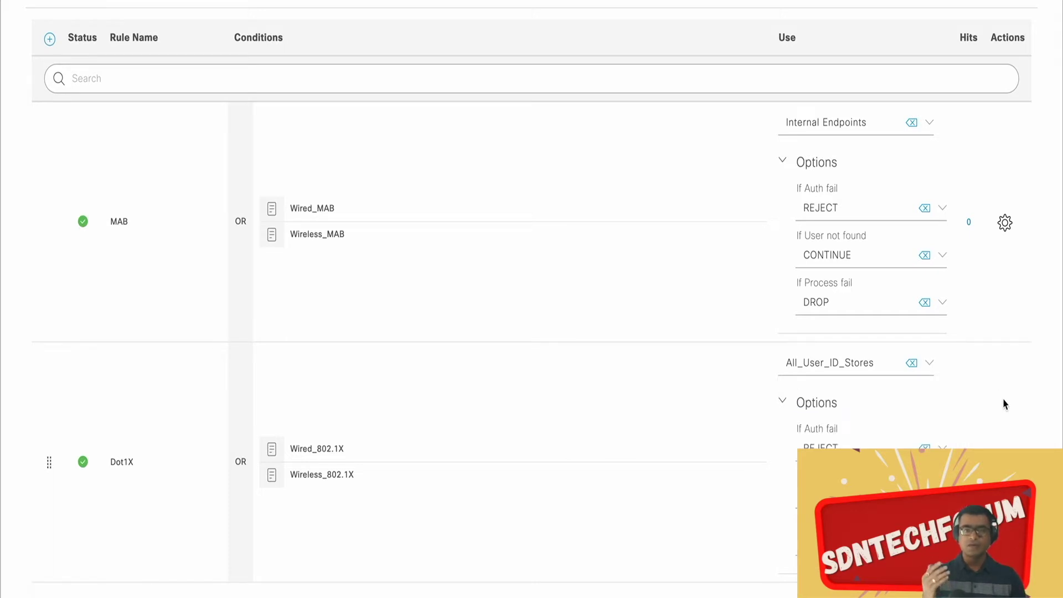
{"action": "scroll", "coordinate": [1005, 404], "scroll_direction": "down", "scroll_amount": 2}
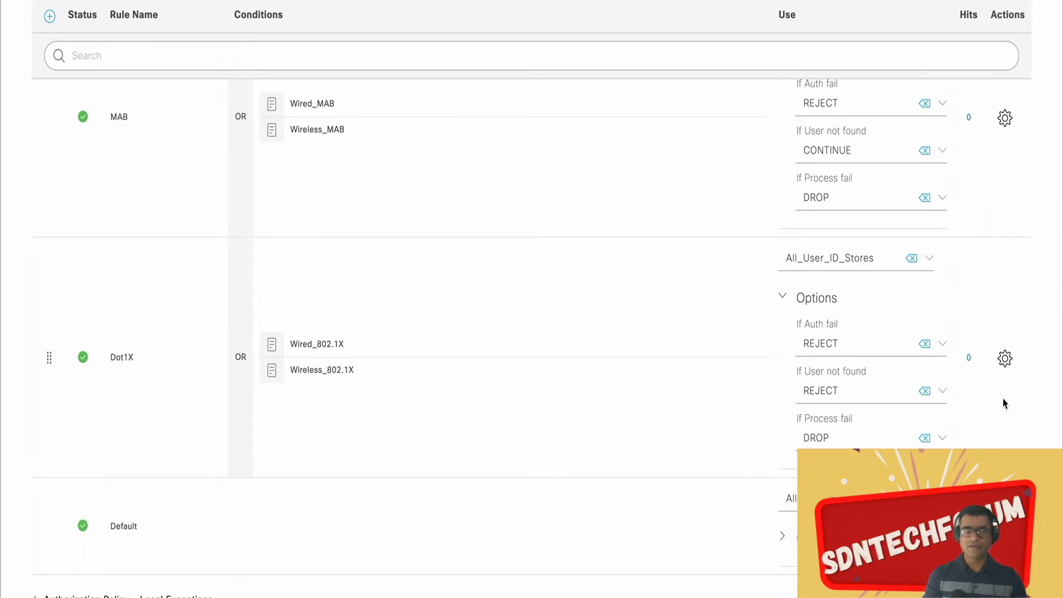
{"action": "scroll", "coordinate": [1005, 404], "scroll_direction": "up", "scroll_amount": 3}
{"action": "scroll", "coordinate": [1005, 404], "scroll_direction": "up", "scroll_amount": 3}
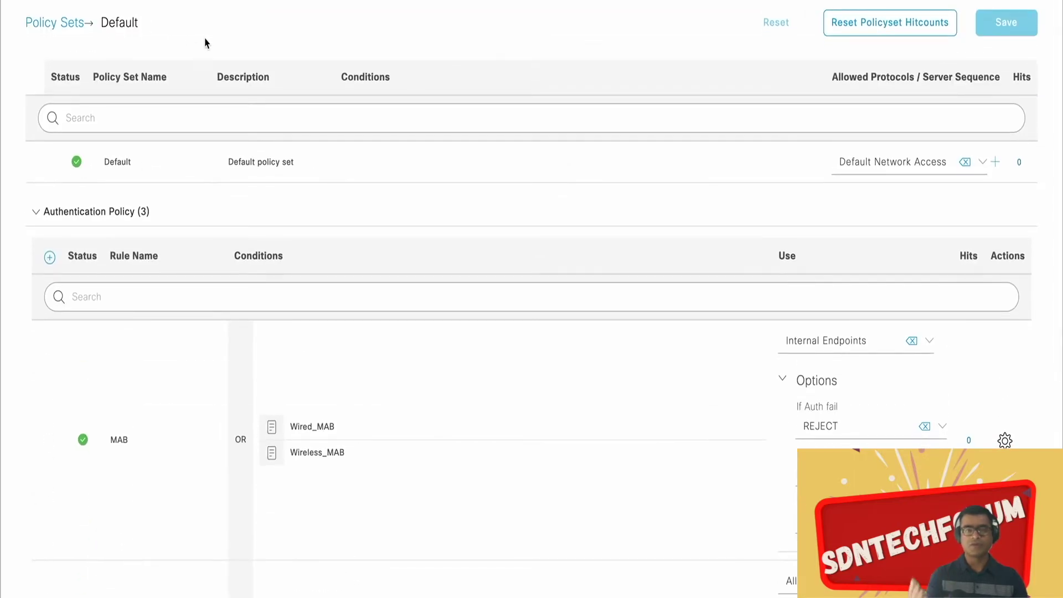
{"action": "left_click", "coordinate": [46, 23]}
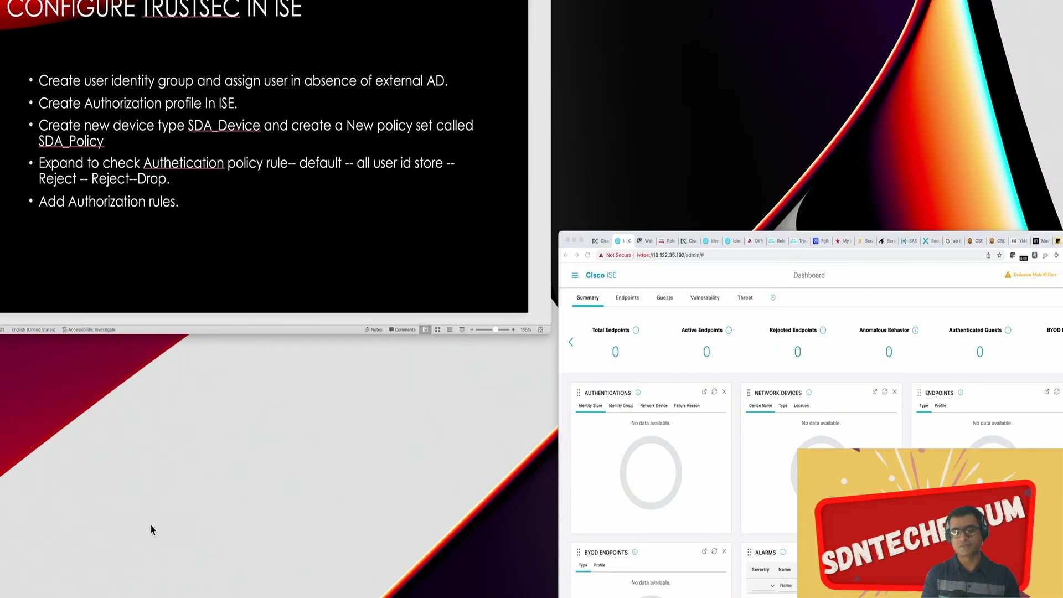
Switch to the Cisco ISE browser window showing the Dashboard
{"action": "left_click", "coordinate": [644, 420]}
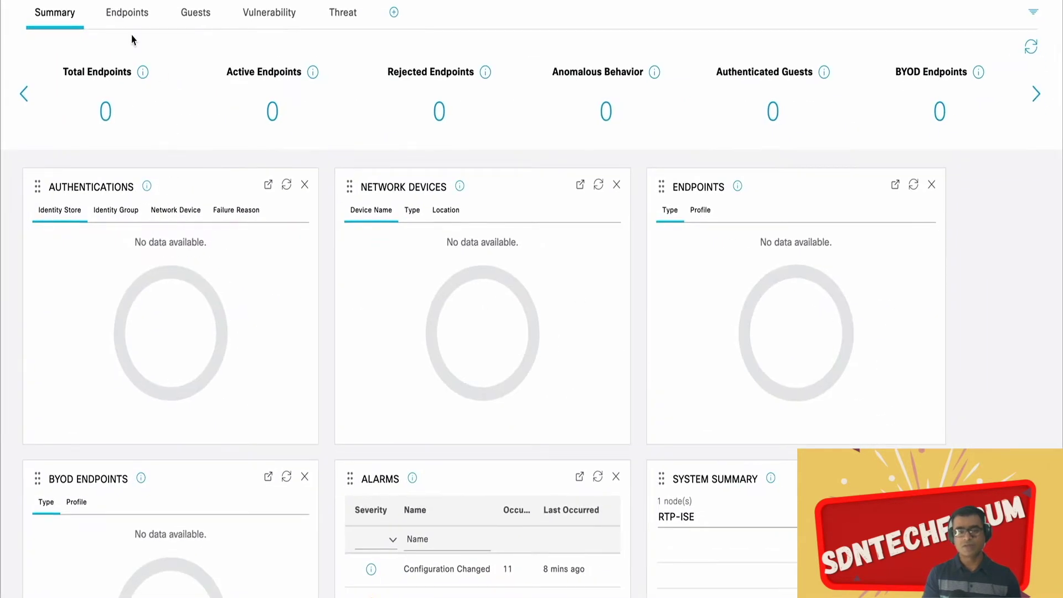
Create and save network device group SDA with parent All Device Types, then check it's listed
{"action": "key", "text": "super+slash"}
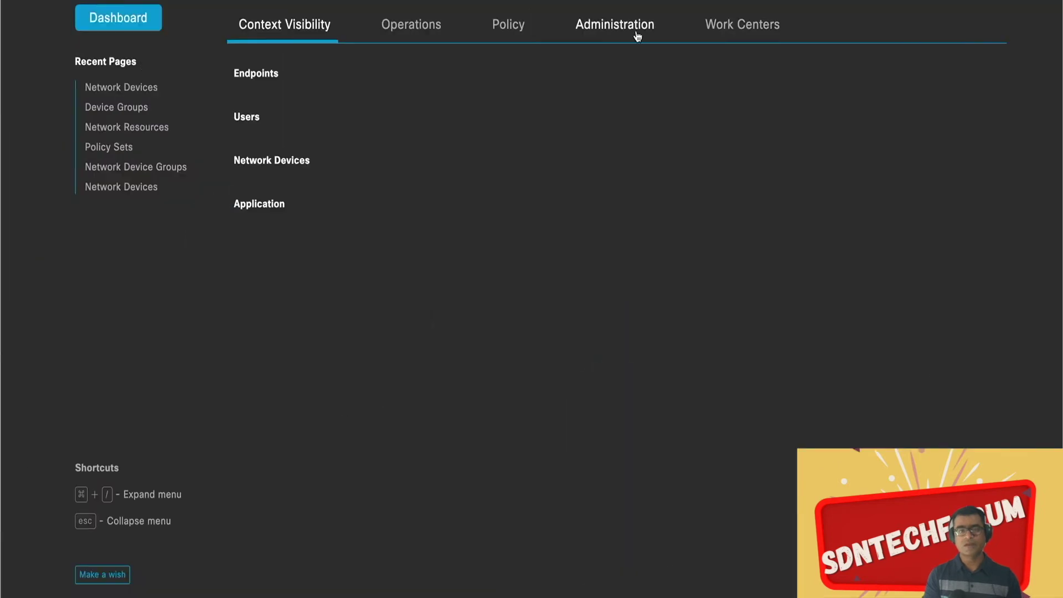
{"action": "left_click", "coordinate": [638, 37]}
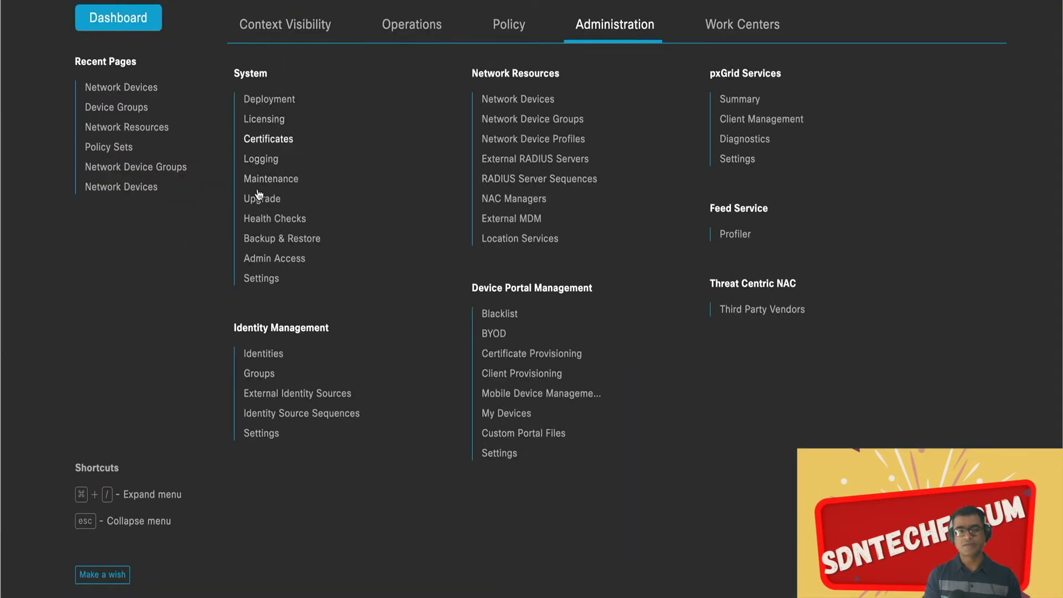
{"action": "left_click", "coordinate": [560, 119]}
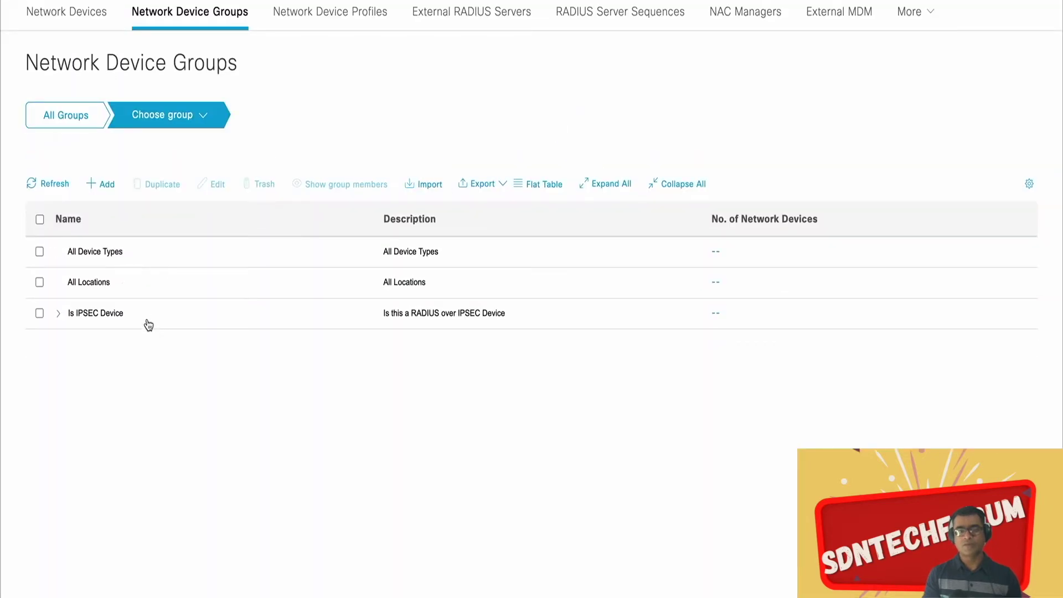
{"action": "left_click", "coordinate": [108, 186]}
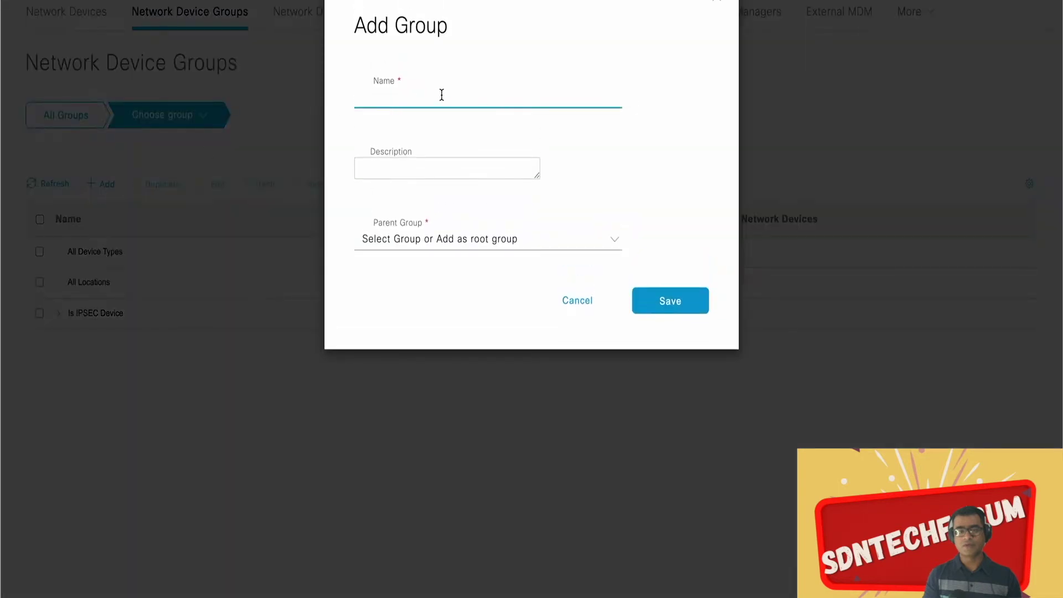
{"action": "type", "text": "SDA"}
{"action": "left_click", "coordinate": [433, 243]}
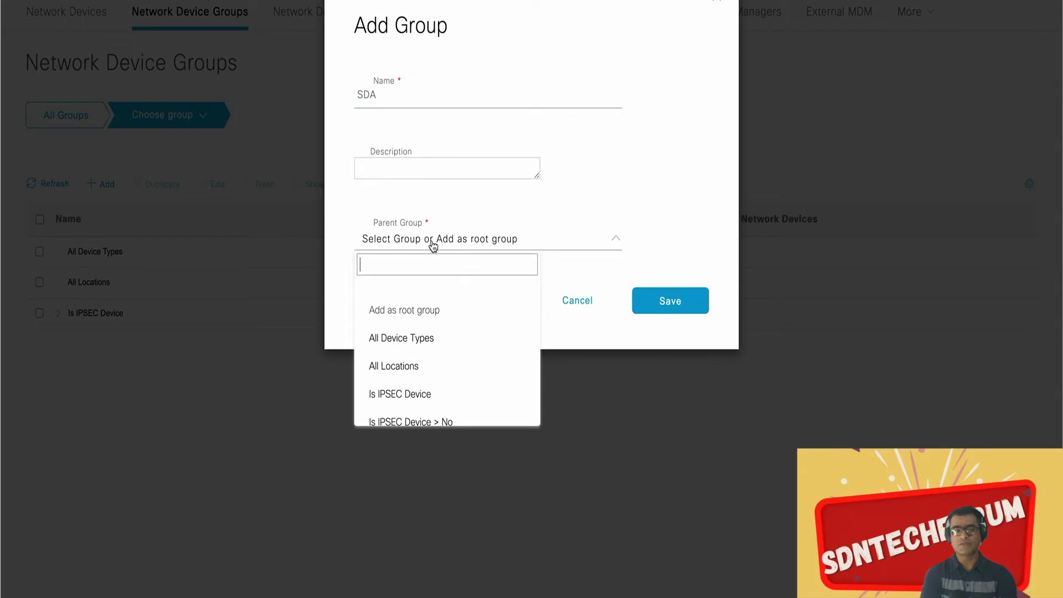
{"action": "left_click", "coordinate": [459, 345]}
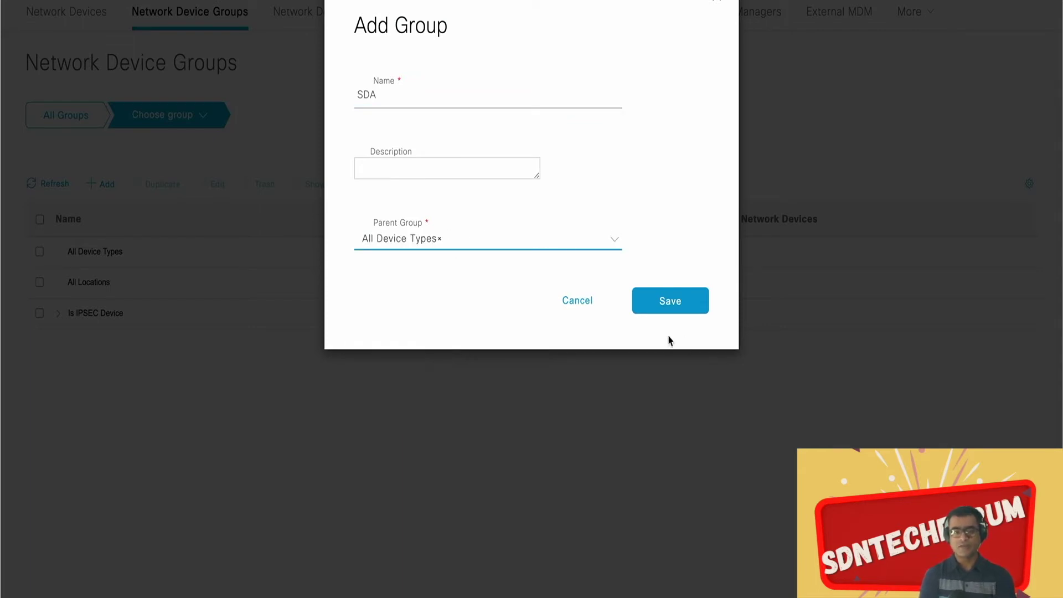
{"action": "left_click", "coordinate": [690, 302]}
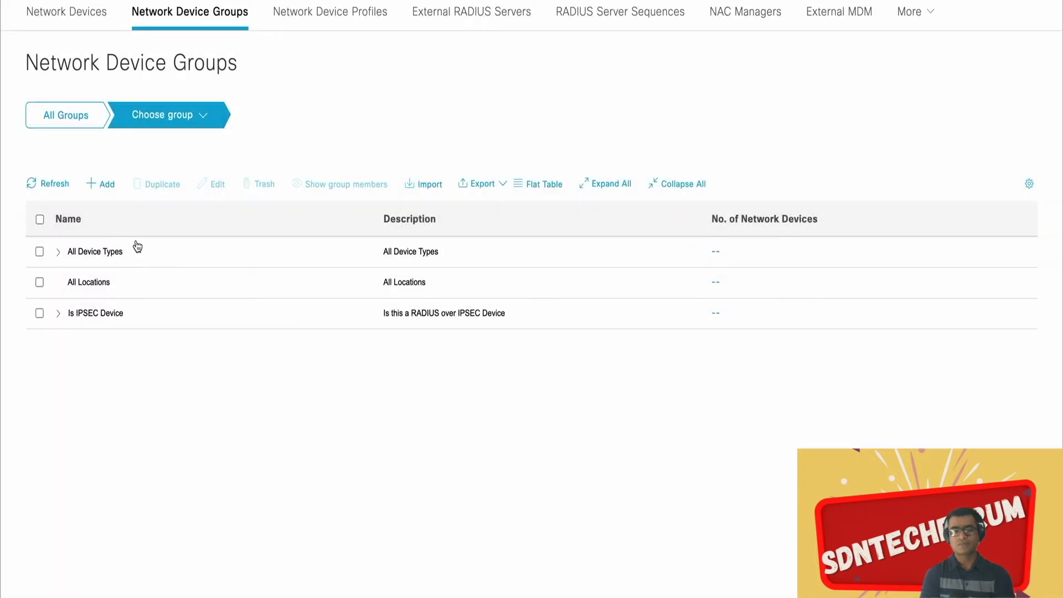
{"action": "left_click", "coordinate": [59, 254]}
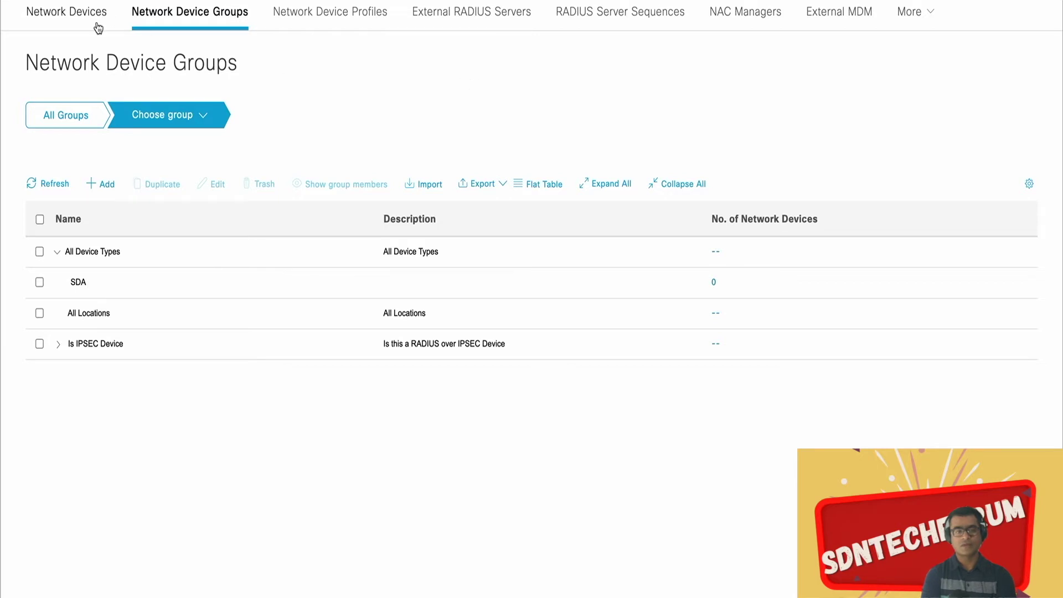
{"action": "key", "text": "super+slash"}
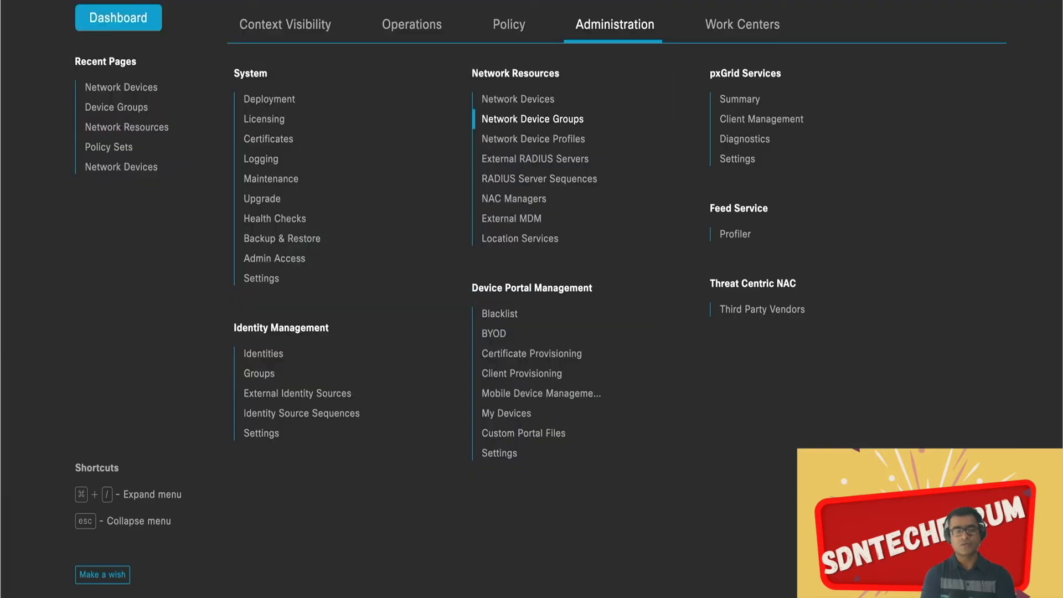
Insert a new SDA policy set above Default using Default Network Access protocols
{"action": "left_click", "coordinate": [507, 35]}
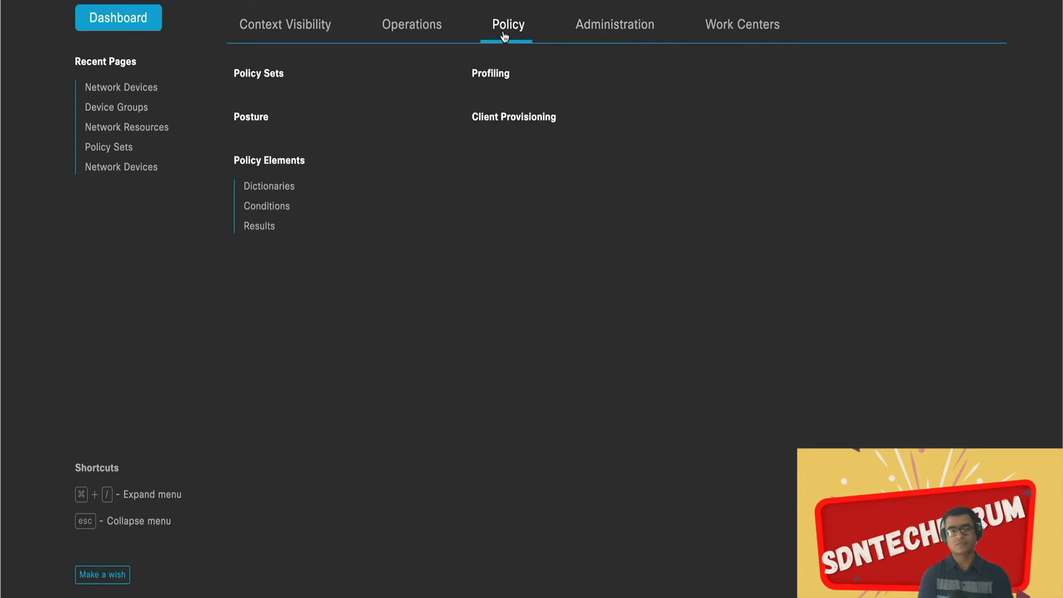
{"action": "left_click", "coordinate": [274, 78]}
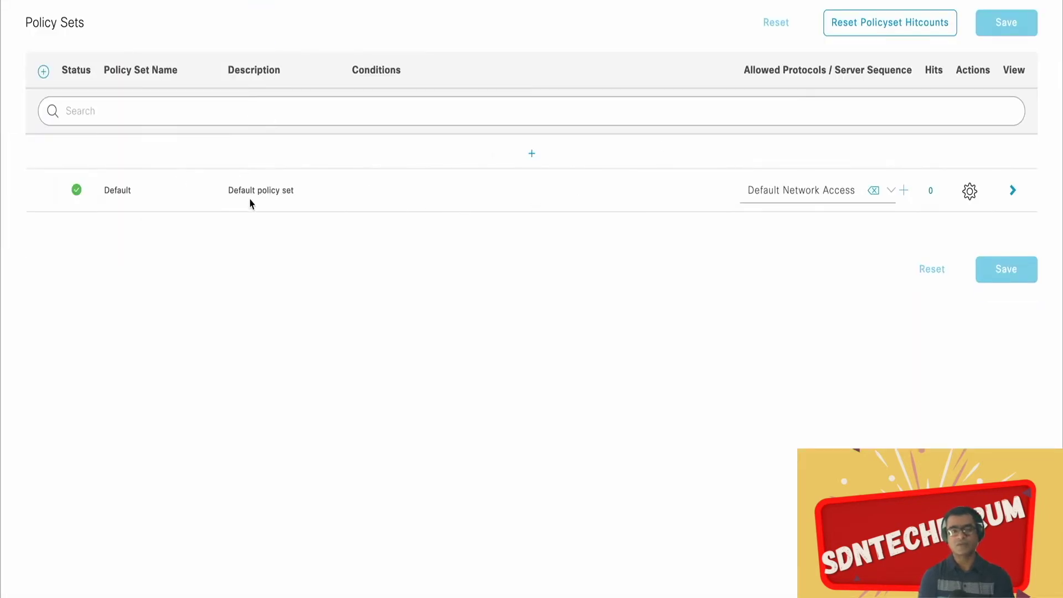
{"action": "left_click", "coordinate": [967, 198]}
{"action": "left_click", "coordinate": [940, 227]}
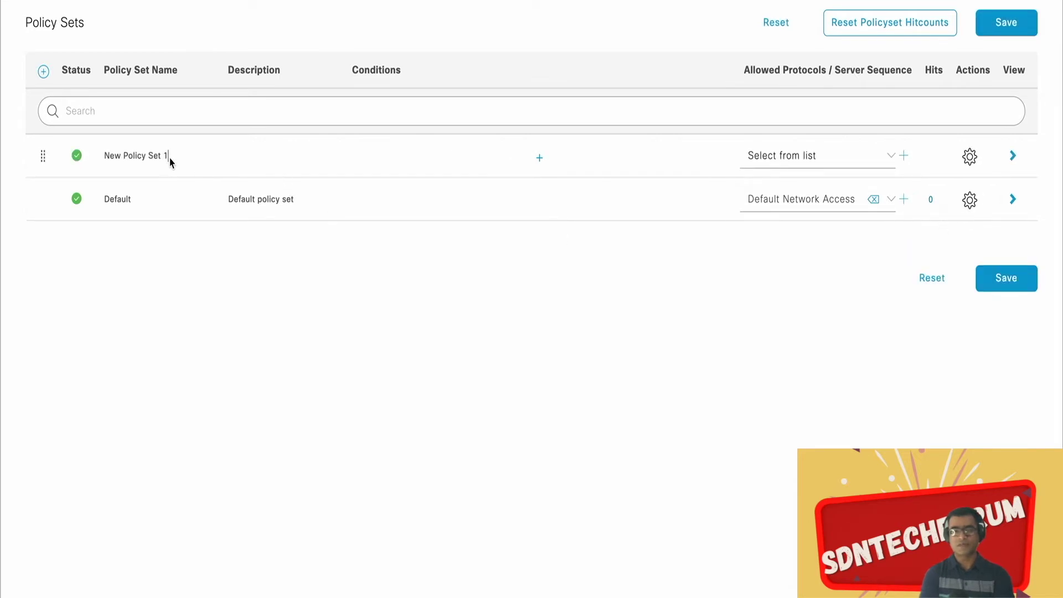
{"action": "left_click", "coordinate": [892, 161]}
{"action": "left_click", "coordinate": [803, 248]}
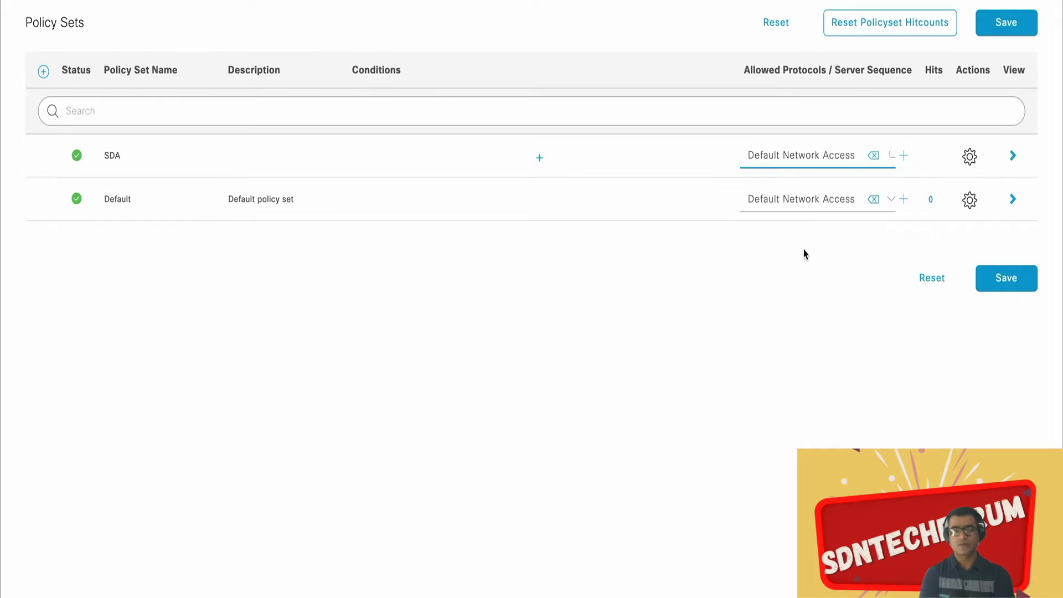
{"action": "left_click", "coordinate": [540, 157]}
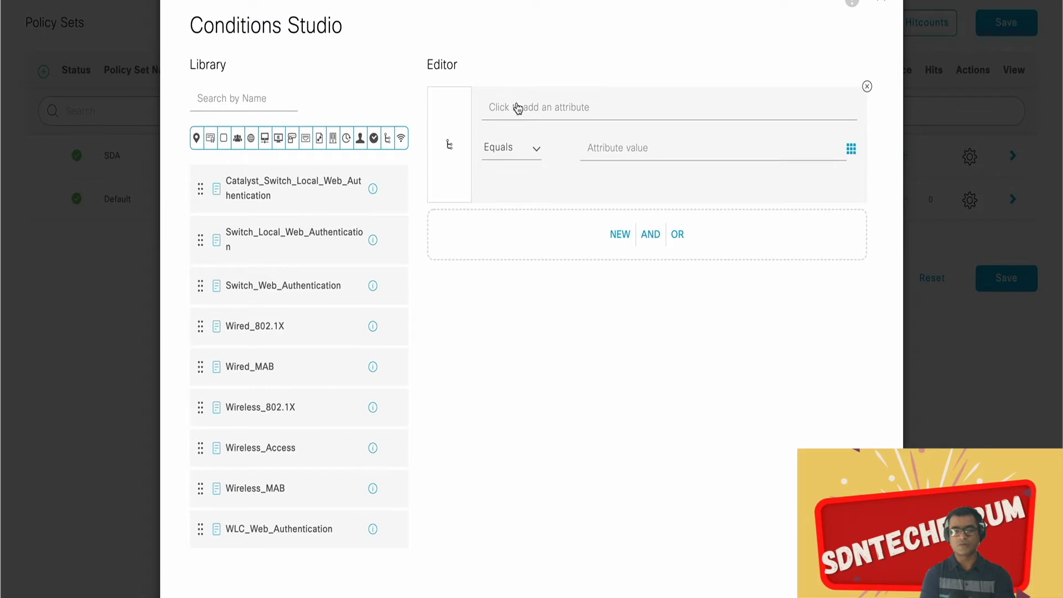
Build the condition DEVICE Device Type Equals All Device Types#SDA
{"action": "left_click", "coordinate": [516, 107]}
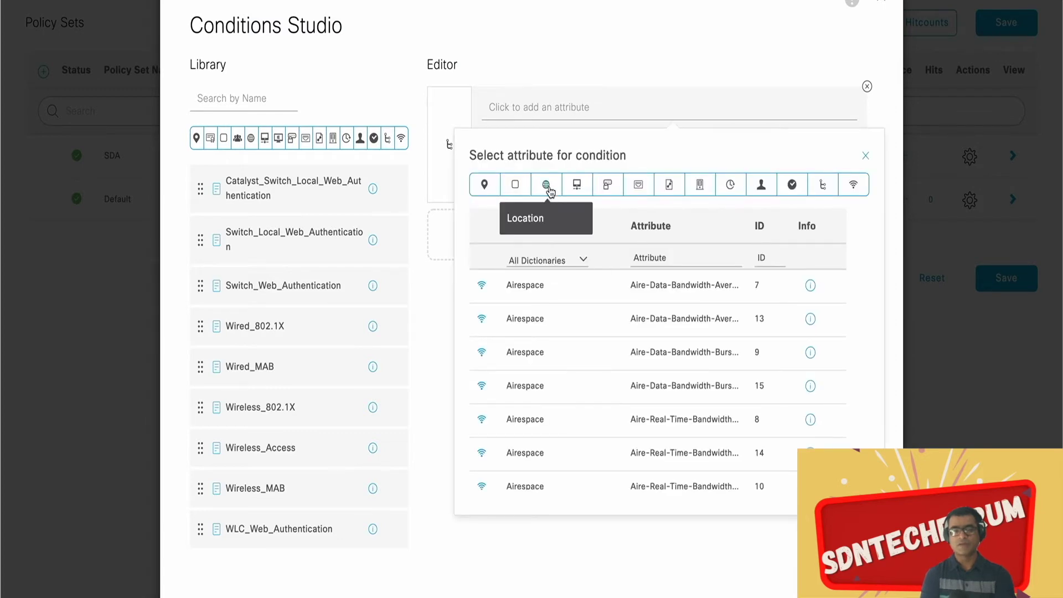
{"action": "left_click", "coordinate": [578, 188]}
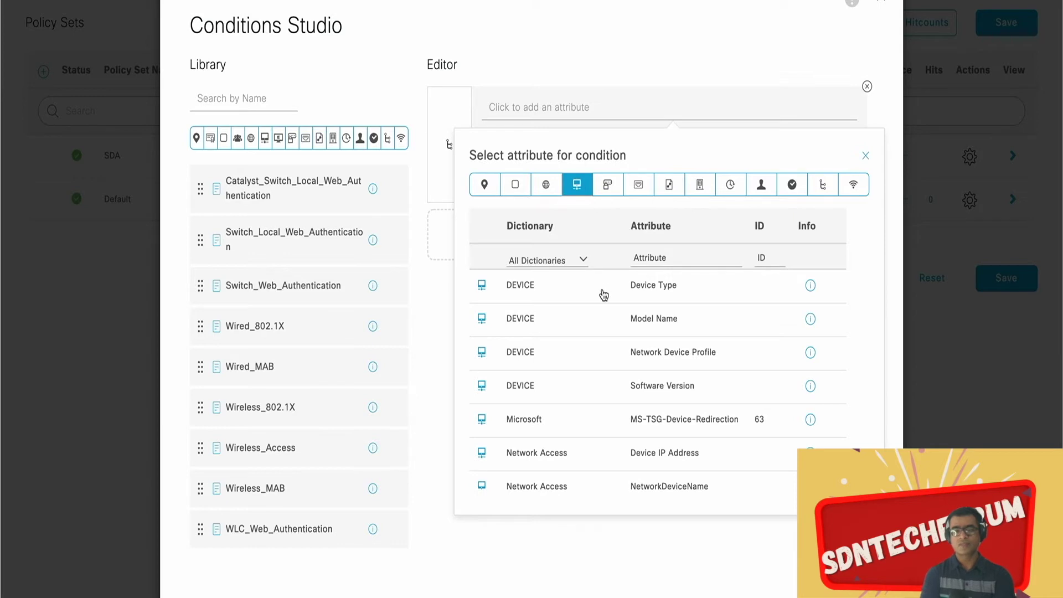
{"action": "left_click", "coordinate": [604, 294]}
{"action": "left_click", "coordinate": [694, 157]}
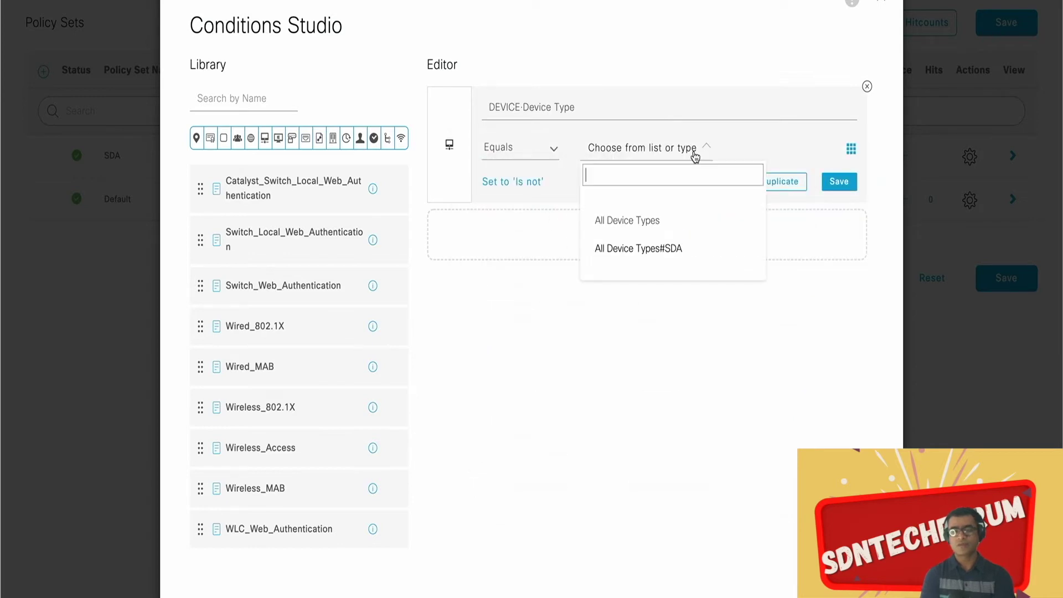
{"action": "left_click", "coordinate": [673, 259]}
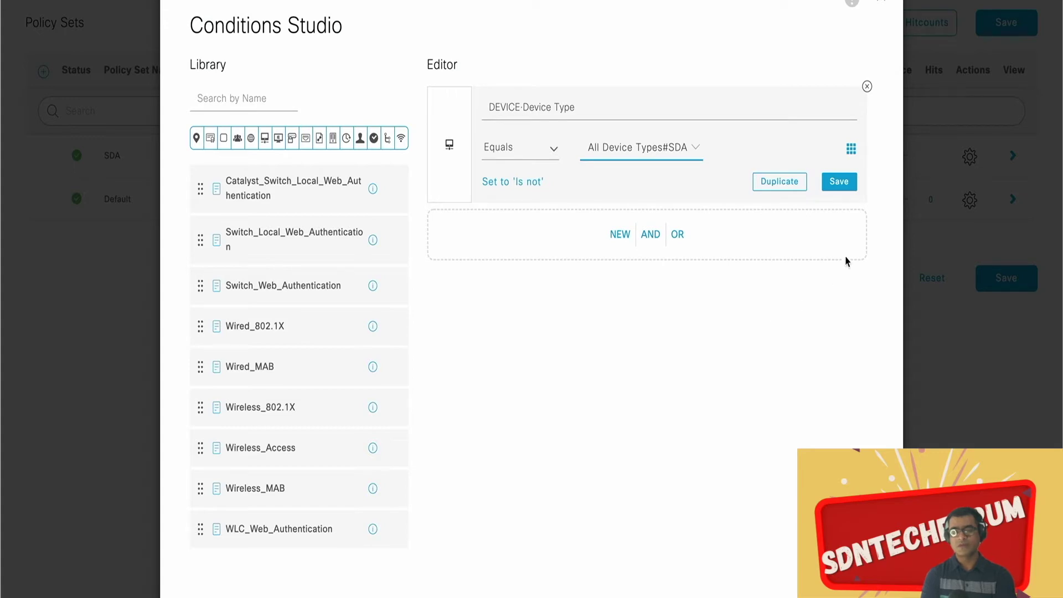
Save it as library condition SDA and apply it to the policy set
{"action": "left_click", "coordinate": [839, 181]}
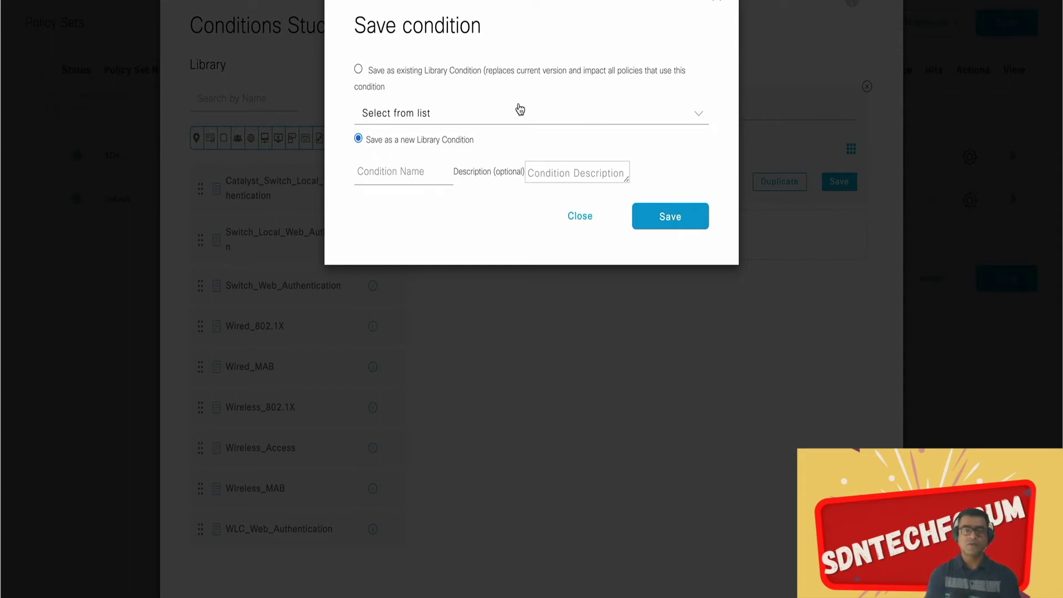
{"action": "left_click", "coordinate": [401, 175]}
{"action": "type", "text": "SDA"}
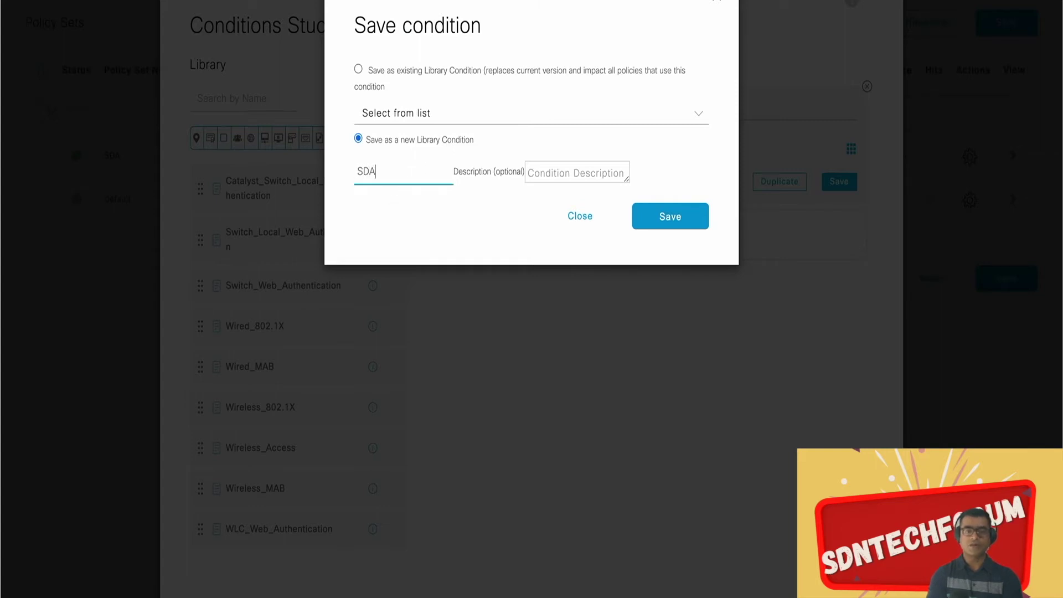
{"action": "left_click", "coordinate": [658, 223]}
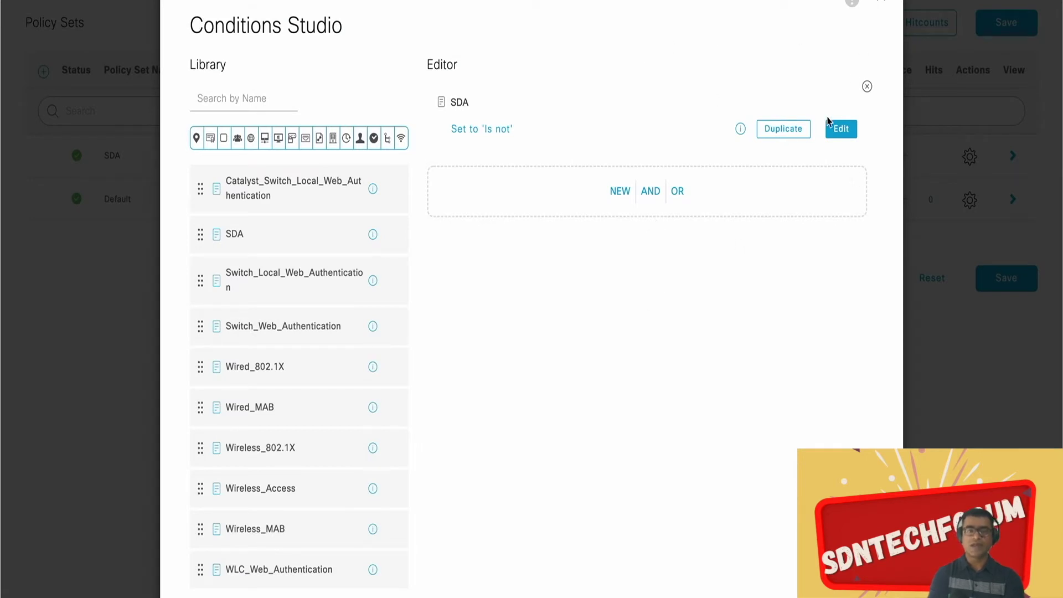
{"action": "scroll", "coordinate": [753, 277], "scroll_direction": "down", "scroll_amount": 2}
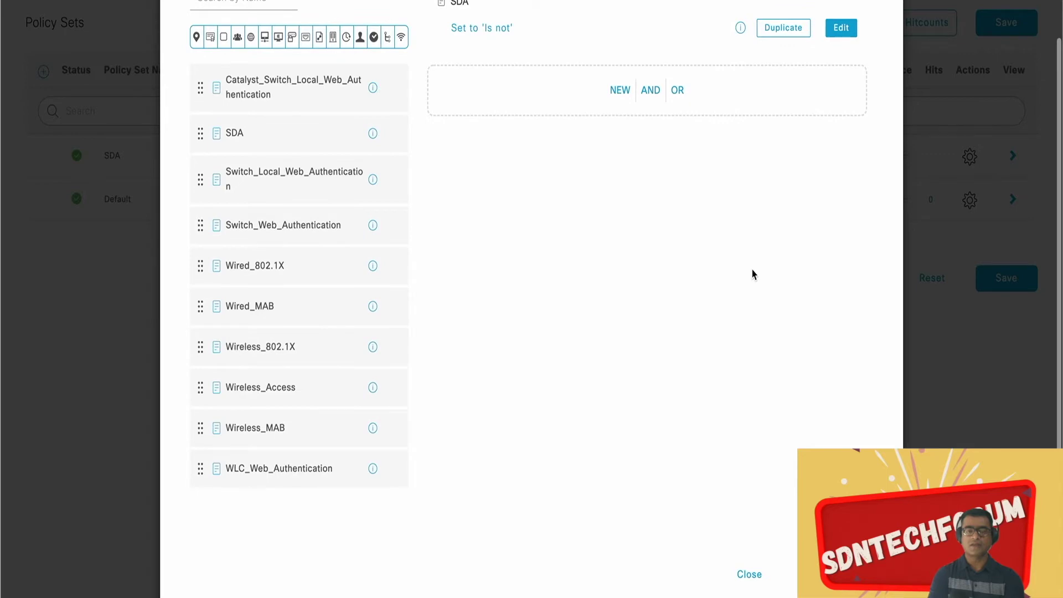
{"action": "left_click", "coordinate": [749, 575]}
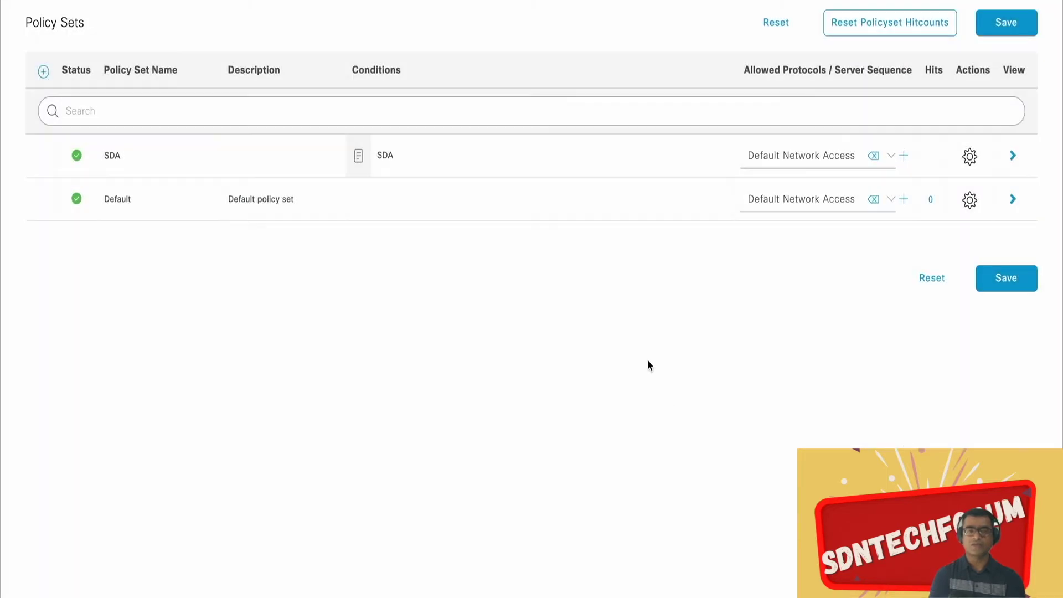
Review the SDA condition, close it discarding edits, and save the policy set as SDA_policy
{"action": "left_click", "coordinate": [389, 156]}
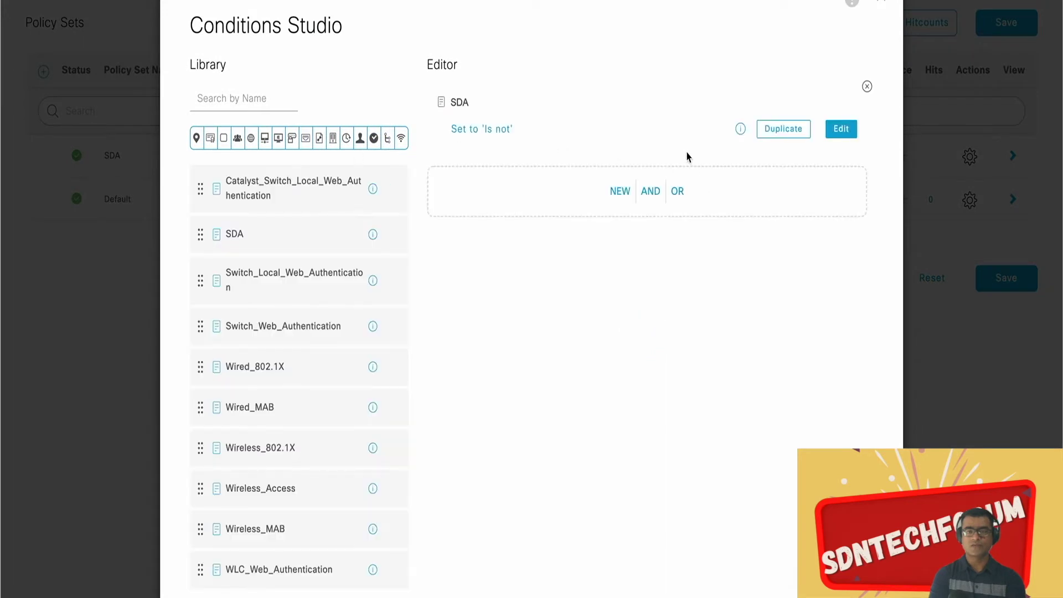
{"action": "left_click", "coordinate": [837, 133]}
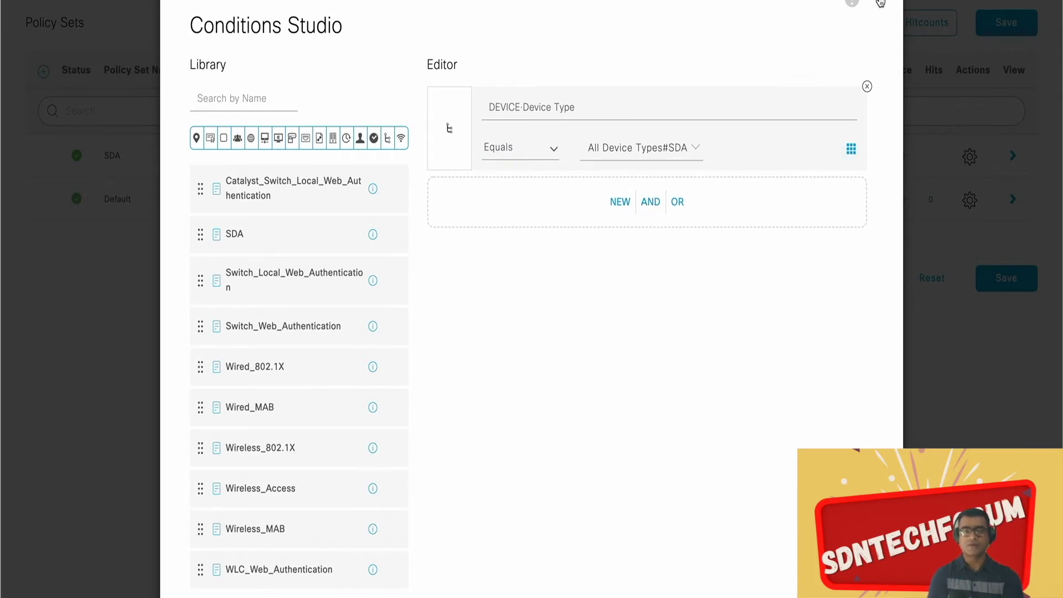
{"action": "left_click", "coordinate": [880, 4]}
{"action": "left_click", "coordinate": [500, 189]}
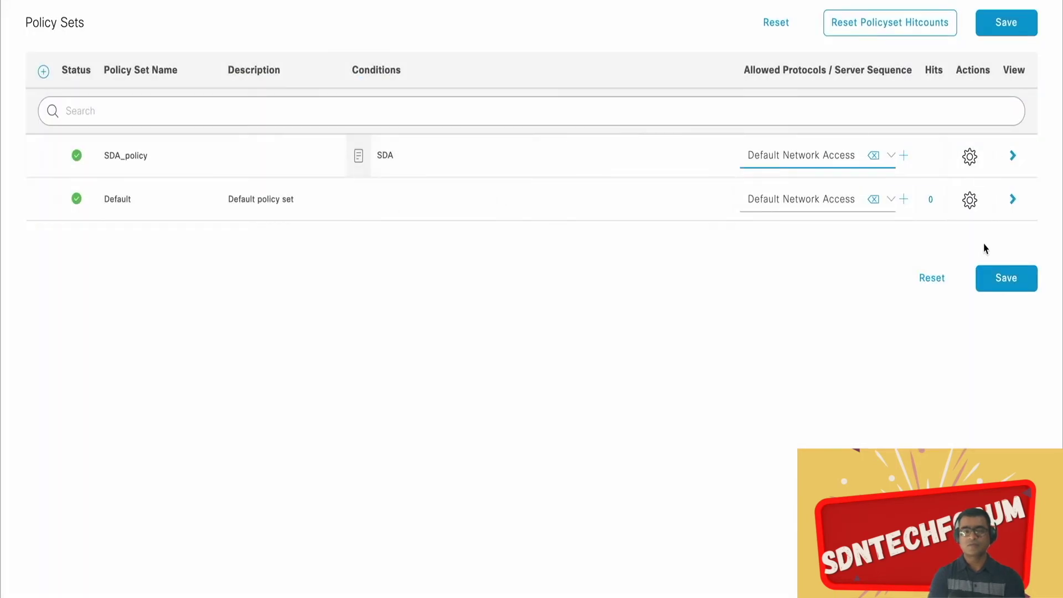
{"action": "left_click", "coordinate": [1007, 282]}
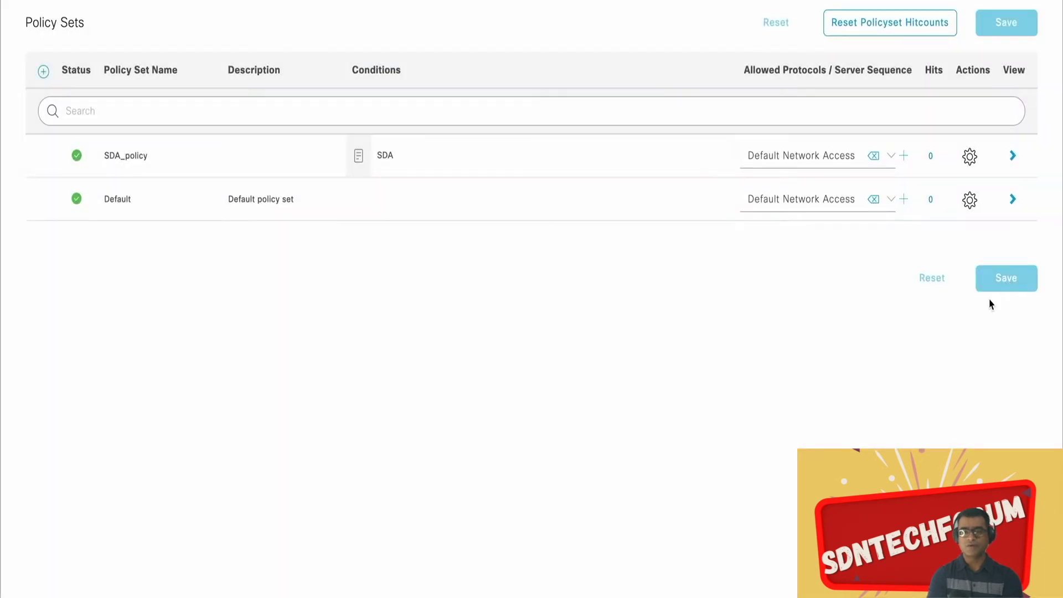
{"action": "left_click", "coordinate": [1013, 156]}
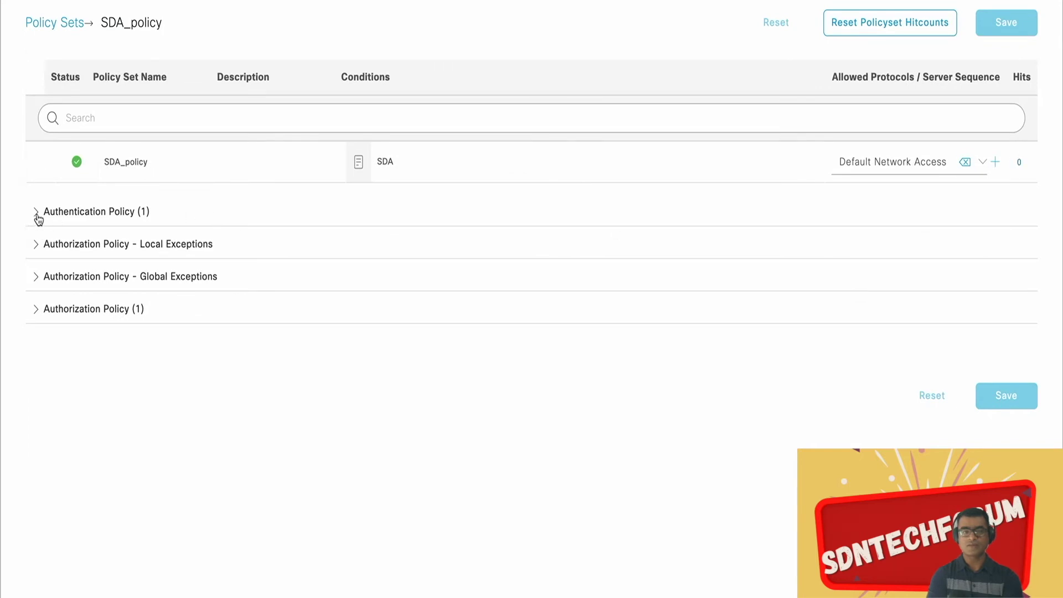
Insert an authentication rule named 802.1x above the Default rule, using Internal Users
{"action": "left_click", "coordinate": [37, 213]}
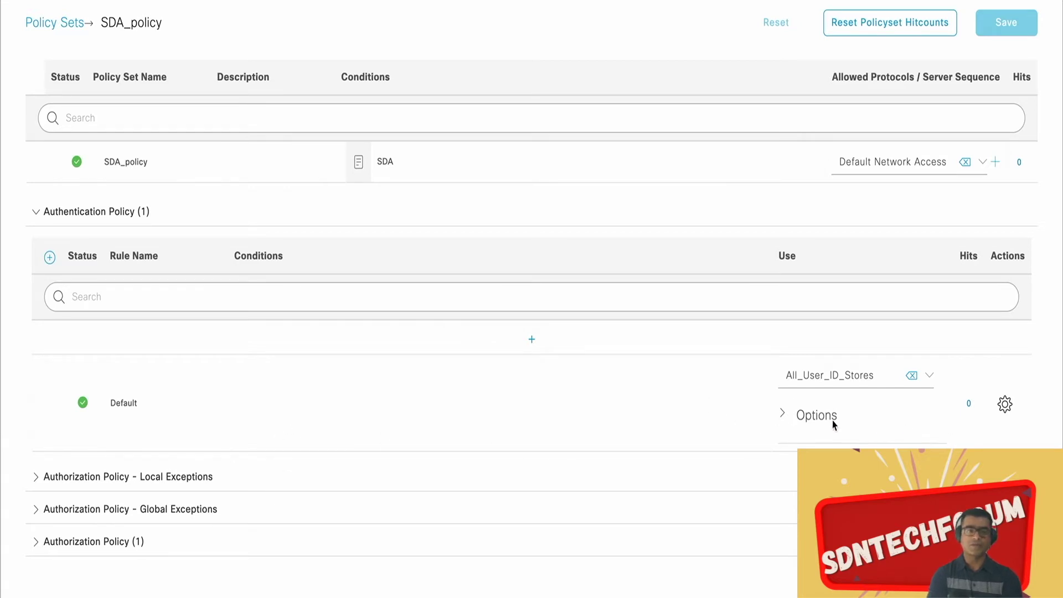
{"action": "left_click", "coordinate": [783, 417]}
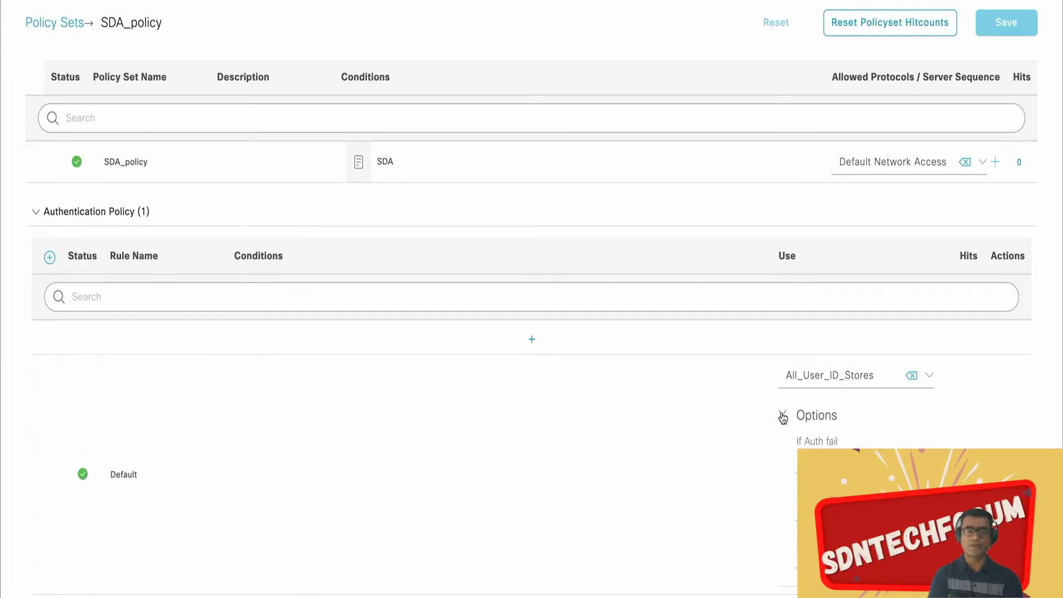
{"action": "left_click", "coordinate": [783, 417]}
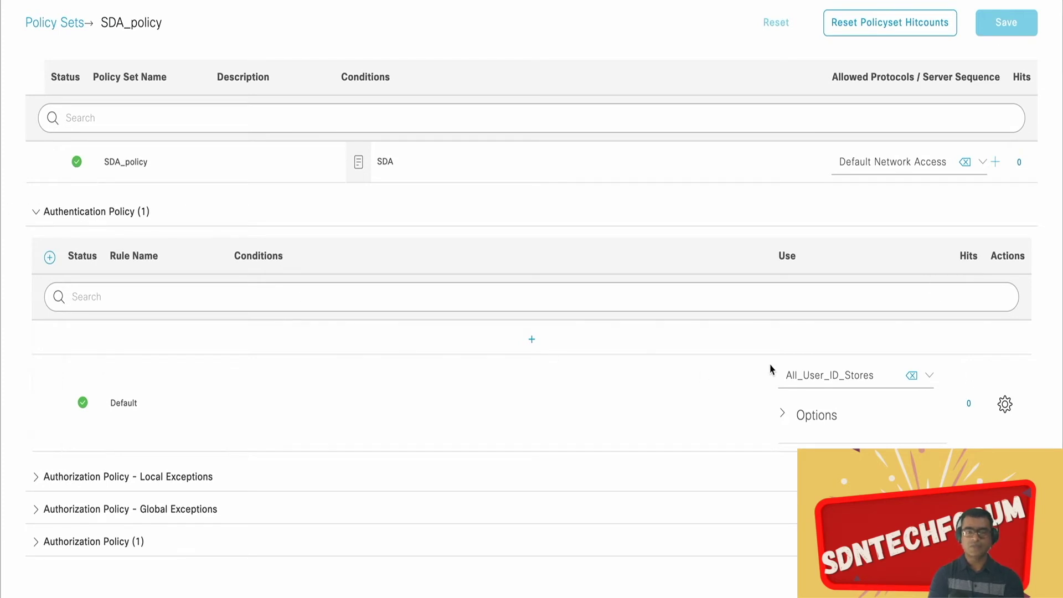
{"action": "left_click", "coordinate": [1005, 405]}
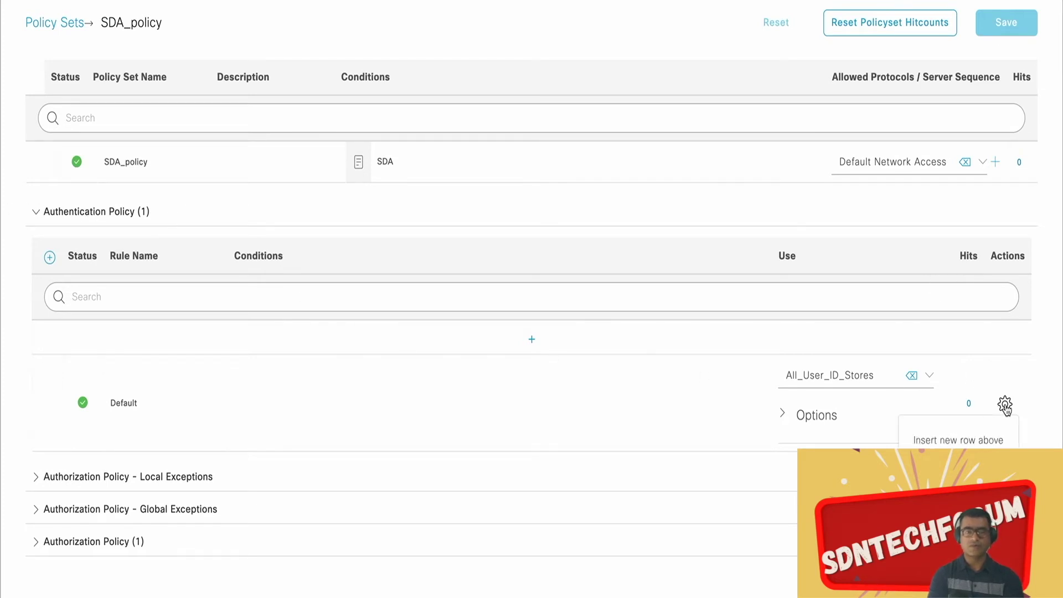
{"action": "left_click", "coordinate": [971, 443]}
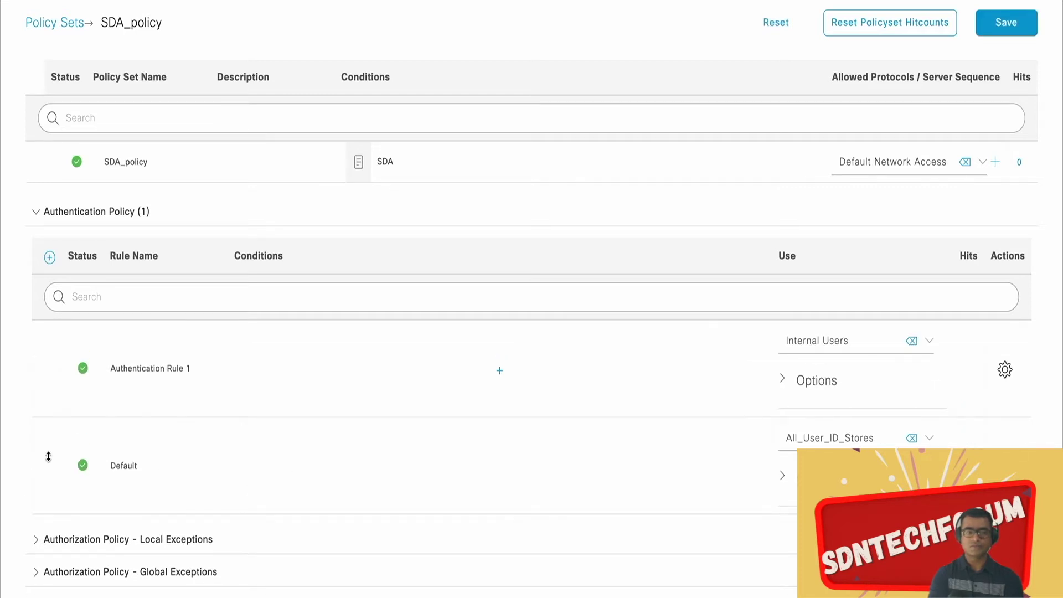
{"action": "left_click", "coordinate": [191, 370]}
{"action": "left_click_drag", "start_coordinate": [191, 370], "coordinate": [101, 376]}
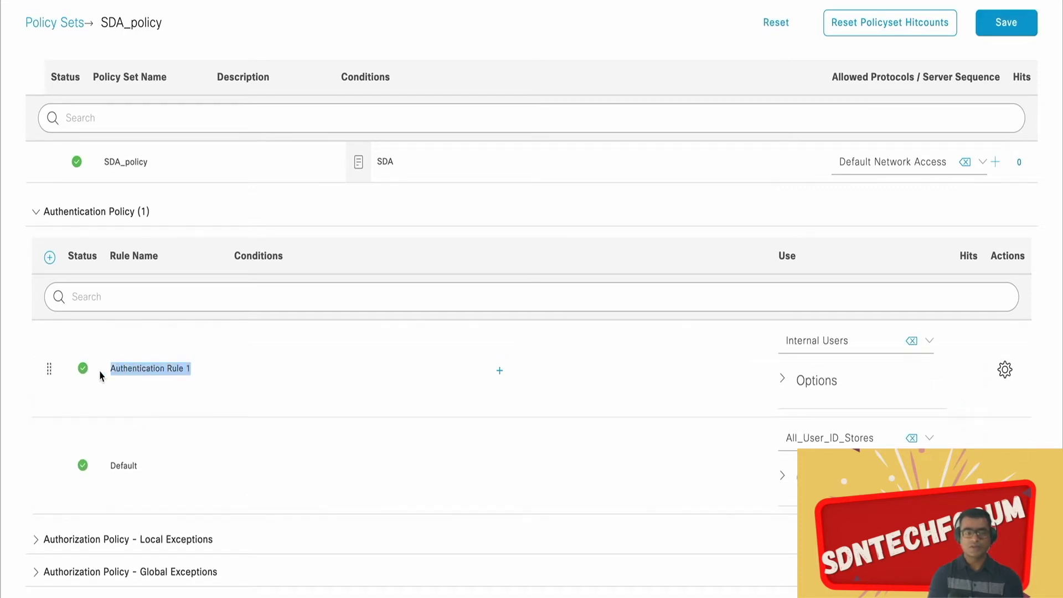
{"action": "type", "text": "802.1x"}
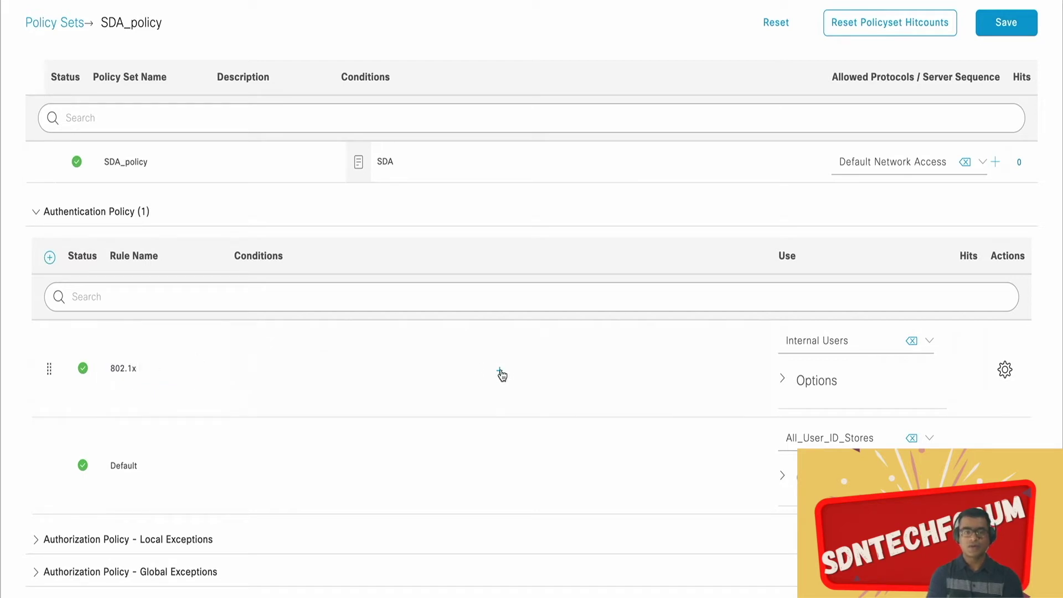
{"action": "left_click", "coordinate": [501, 371]}
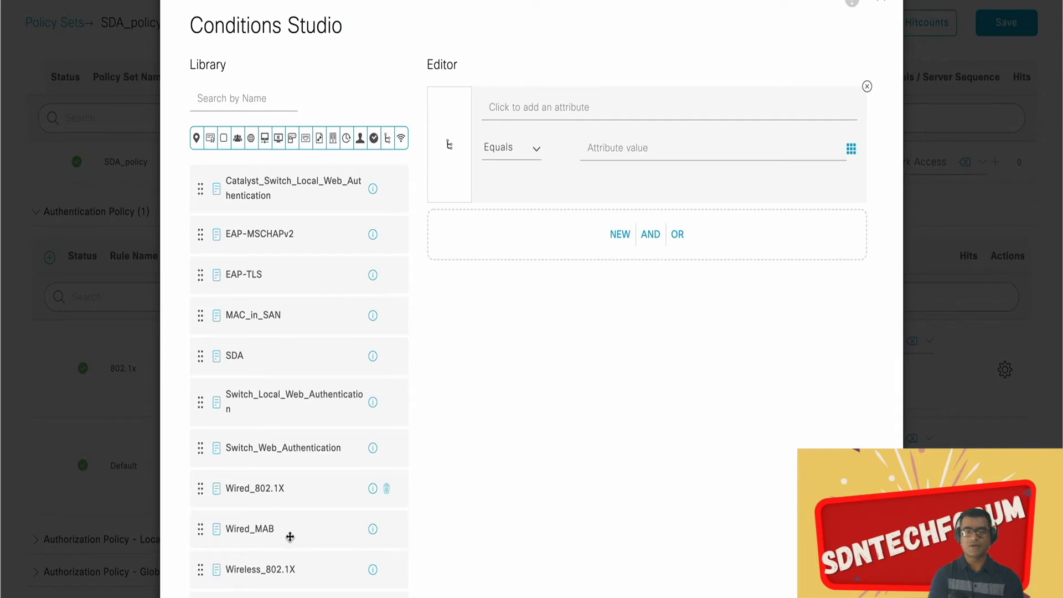
Make the 802.1x condition an OR block of Wireless_802.1X and Wired_802.1X
{"action": "left_click_drag", "start_coordinate": [265, 570], "coordinate": [538, 108]}
{"action": "left_click", "coordinate": [679, 238]}
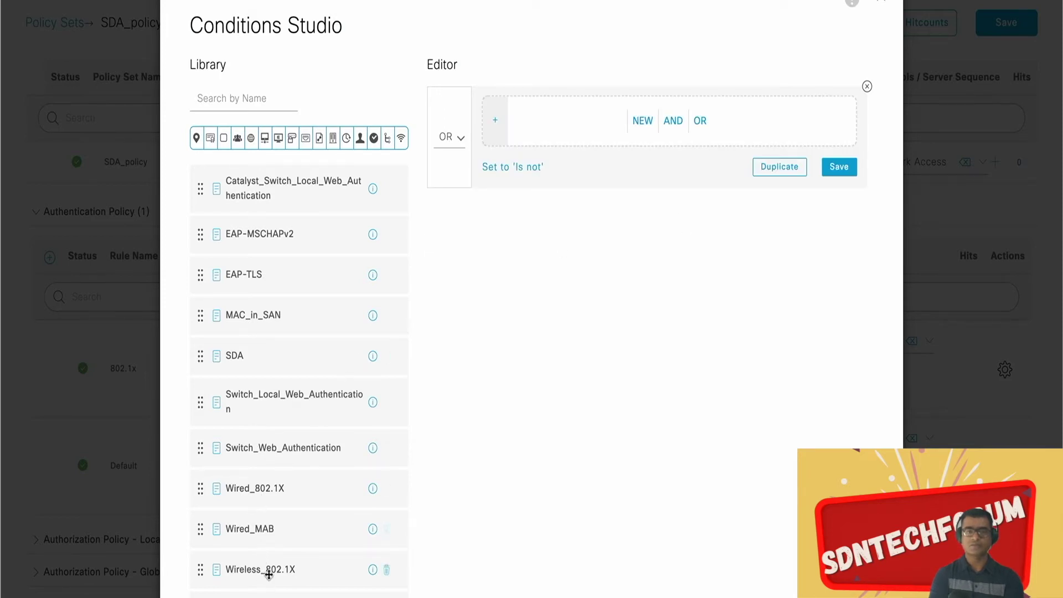
{"action": "left_click_drag", "start_coordinate": [270, 574], "coordinate": [582, 130]}
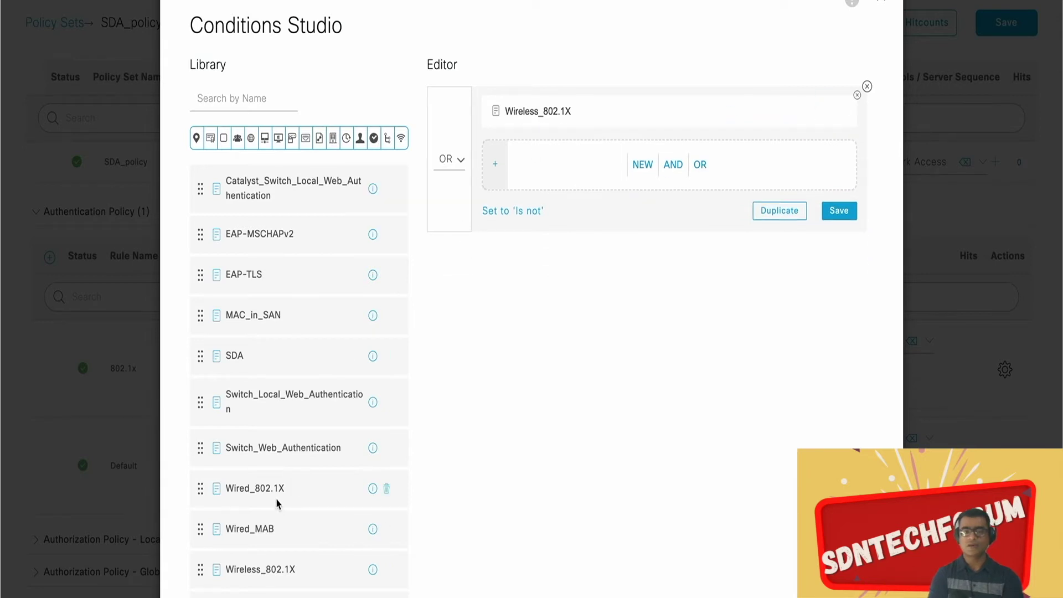
{"action": "left_click_drag", "start_coordinate": [273, 490], "coordinate": [582, 166]}
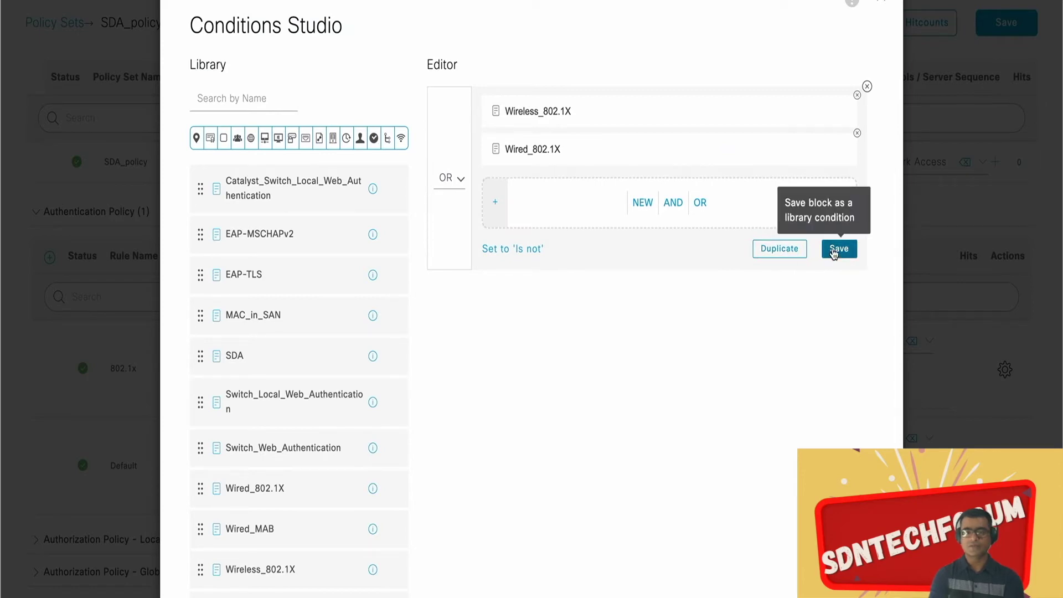
{"action": "left_click", "coordinate": [838, 248]}
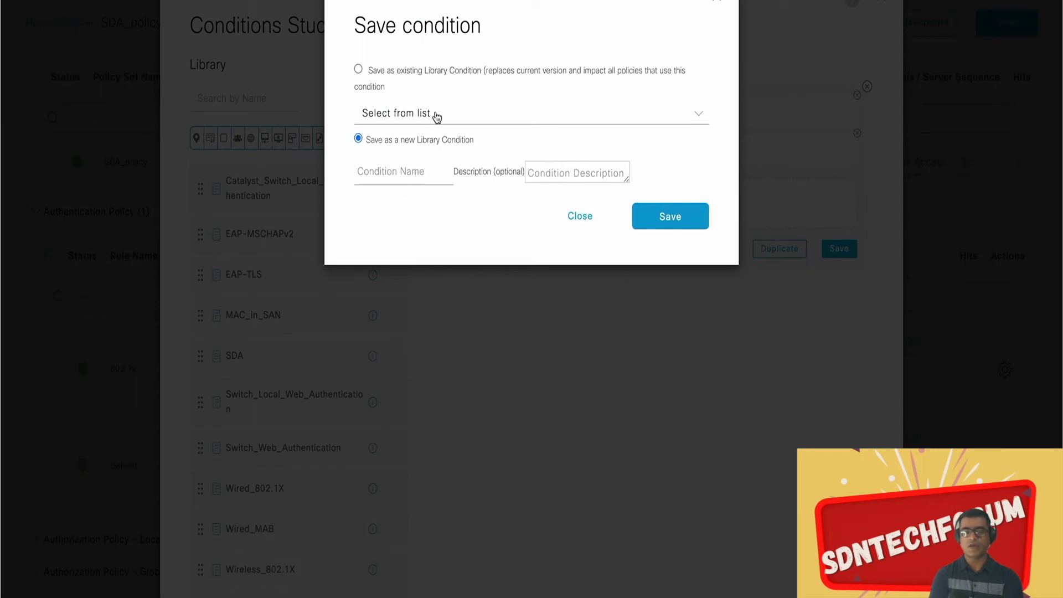
Save the wired-or-wireless 802.1X condition as new library condition dot1x_wired_wireless
{"action": "left_click", "coordinate": [403, 122]}
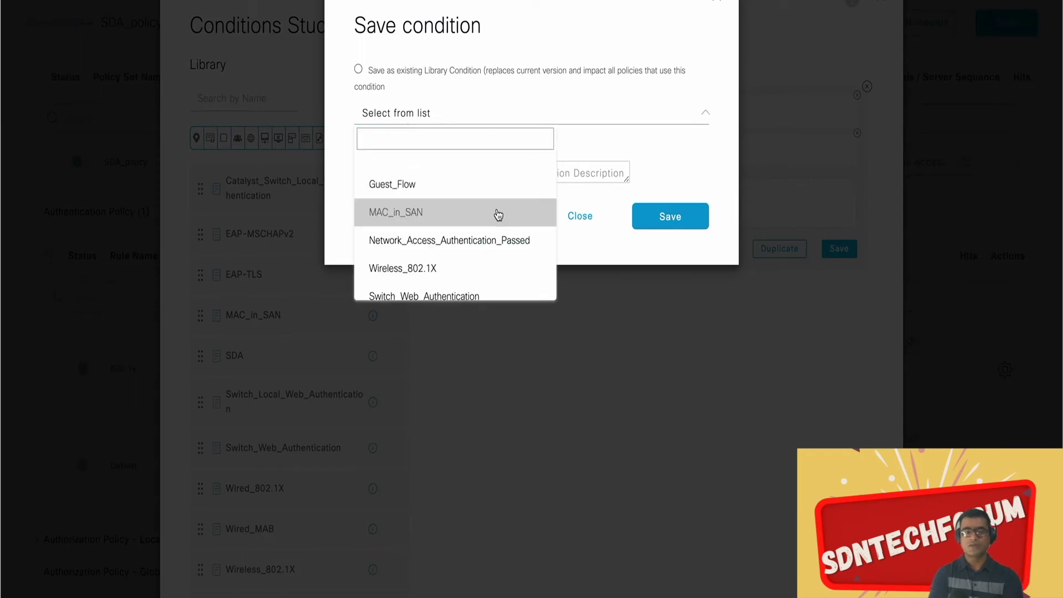
{"action": "scroll", "coordinate": [499, 215], "scroll_direction": "down", "scroll_amount": 3}
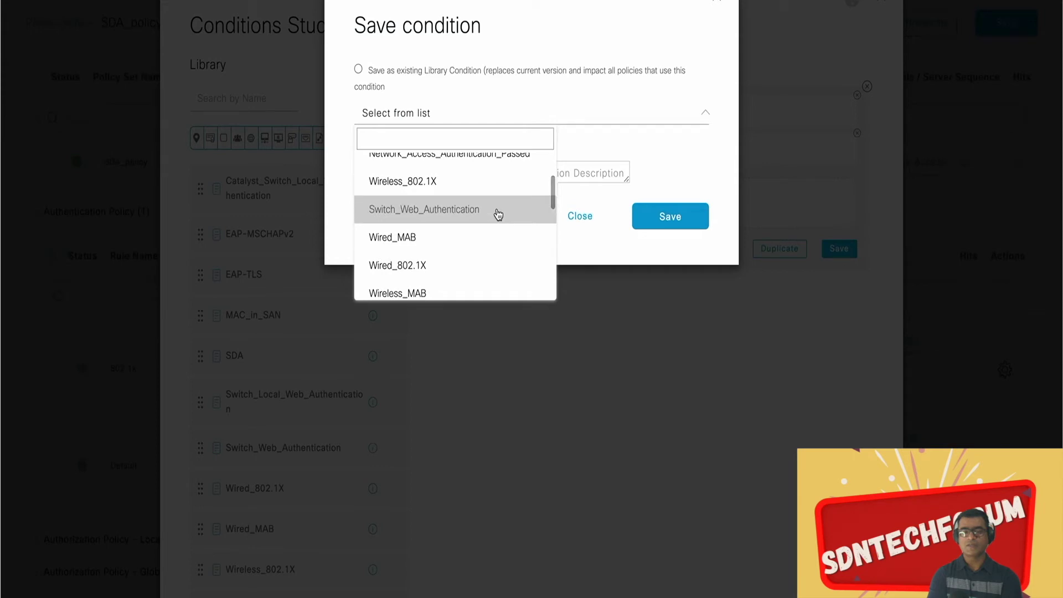
{"action": "scroll", "coordinate": [499, 215], "scroll_direction": "down", "scroll_amount": 2}
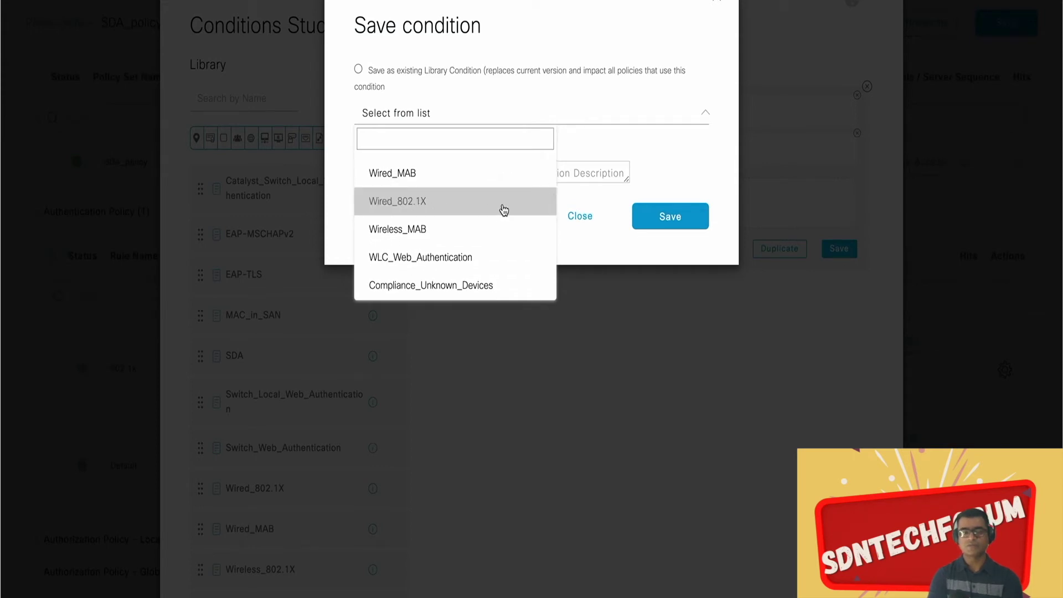
{"action": "scroll", "coordinate": [504, 209], "scroll_direction": "down", "scroll_amount": 3}
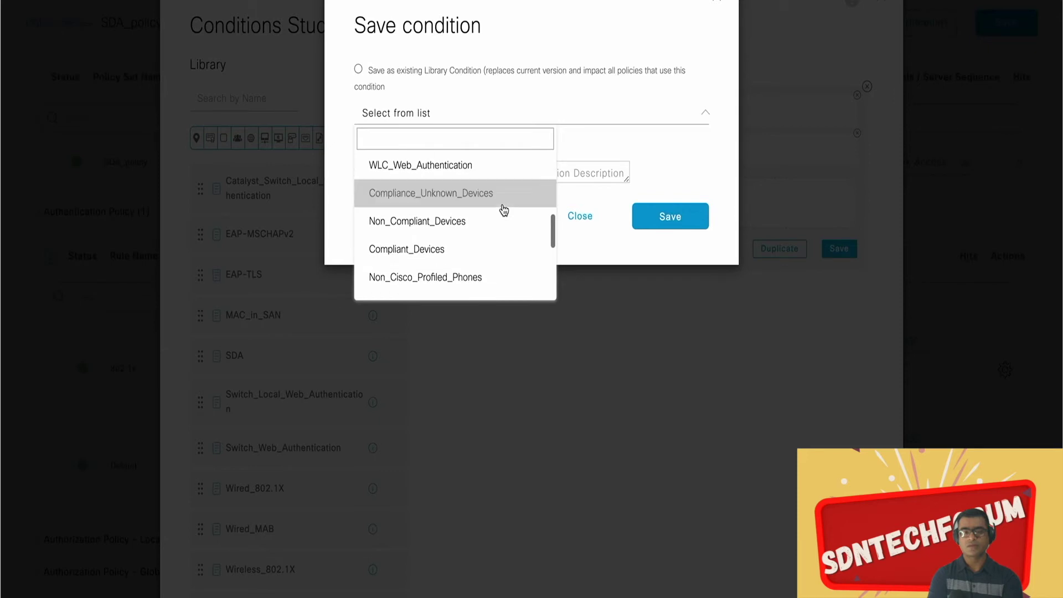
{"action": "scroll", "coordinate": [504, 209], "scroll_direction": "up", "scroll_amount": 4}
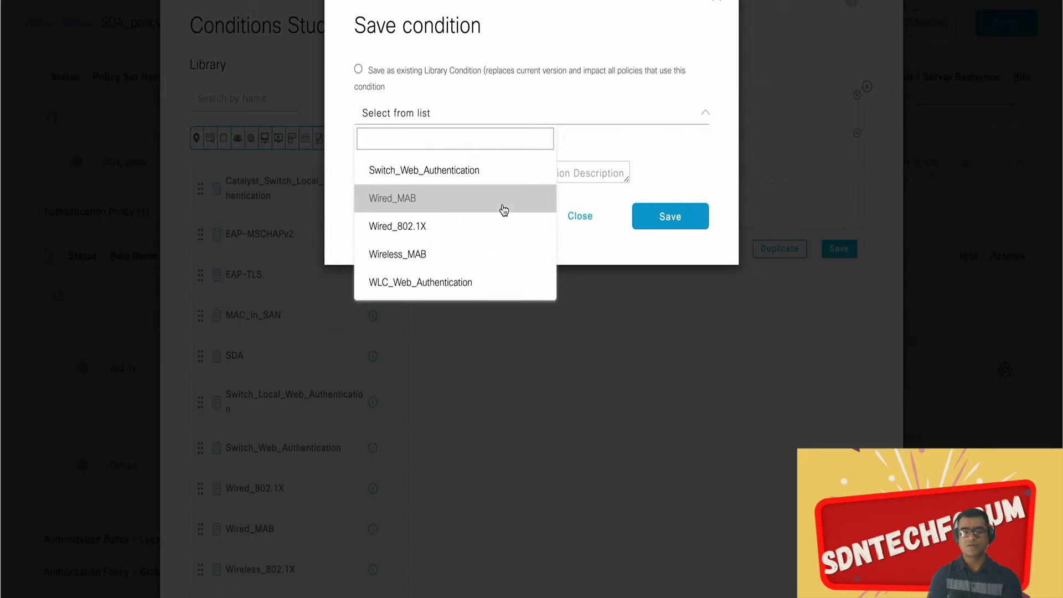
{"action": "scroll", "coordinate": [504, 209], "scroll_direction": "up", "scroll_amount": 4}
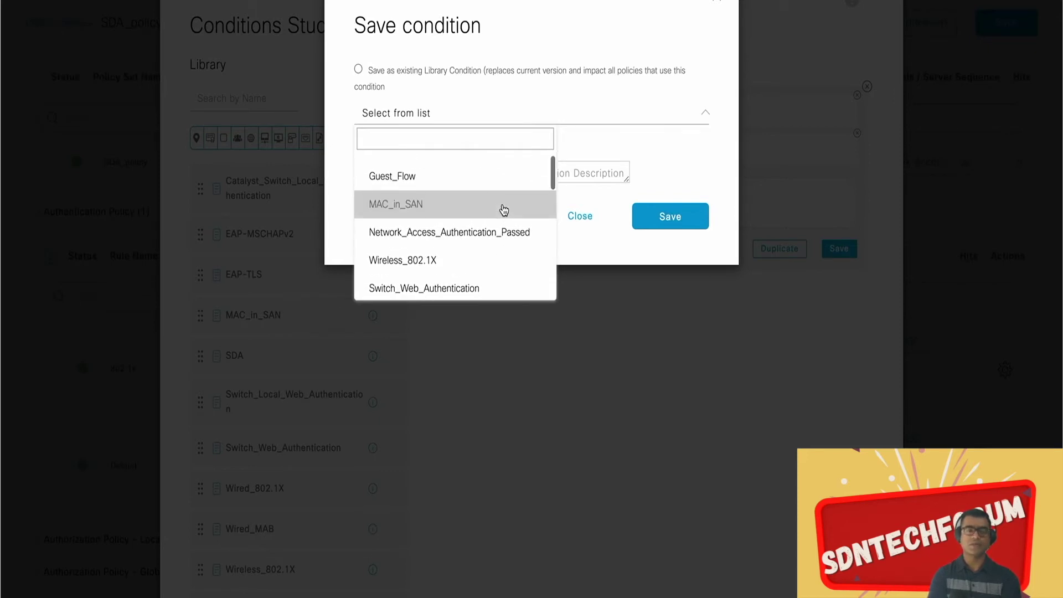
{"action": "scroll", "coordinate": [503, 210], "scroll_direction": "down", "scroll_amount": 4}
{"action": "scroll", "coordinate": [504, 209], "scroll_direction": "down", "scroll_amount": 8}
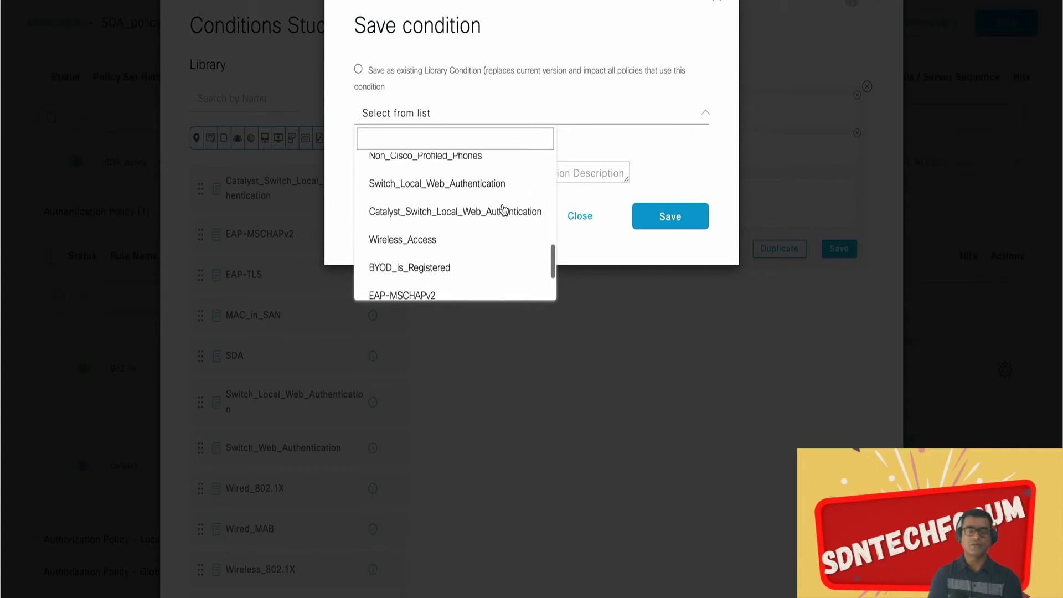
{"action": "scroll", "coordinate": [504, 209], "scroll_direction": "down", "scroll_amount": 3}
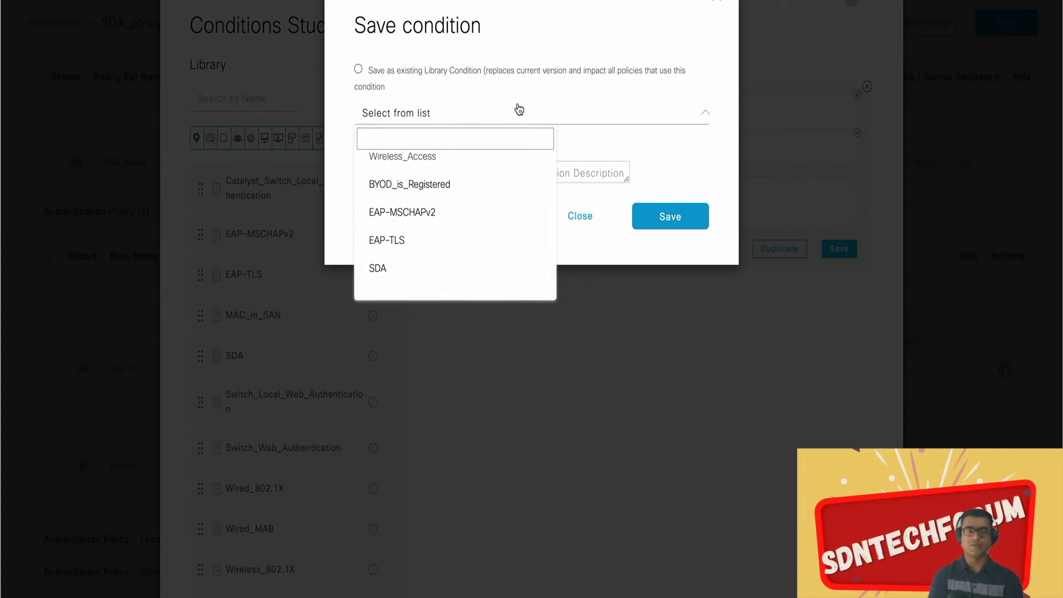
{"action": "left_click", "coordinate": [697, 165]}
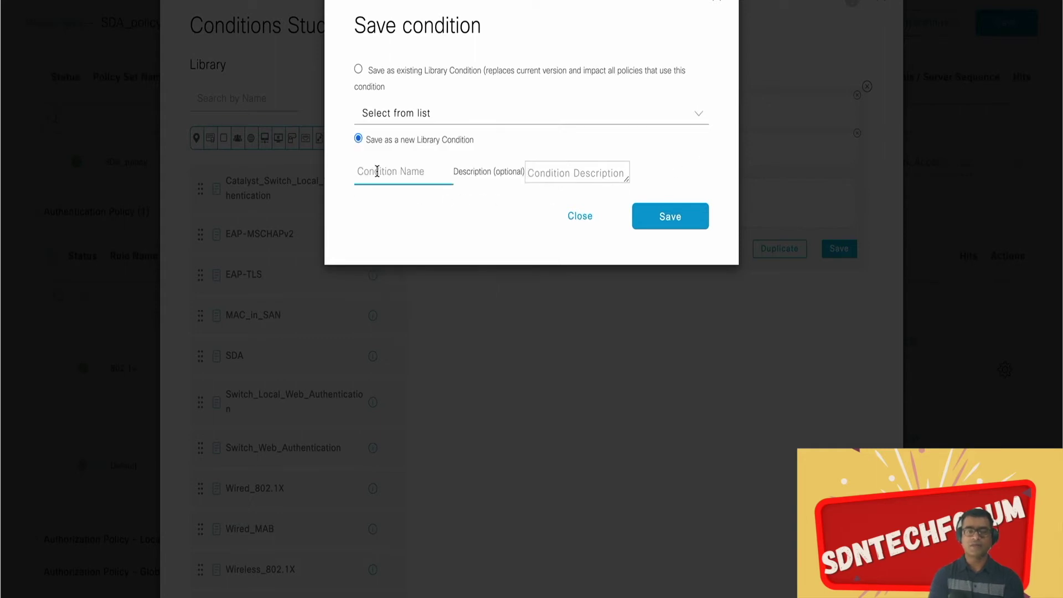
{"action": "type", "text": "dot1x_wired_wireless"}
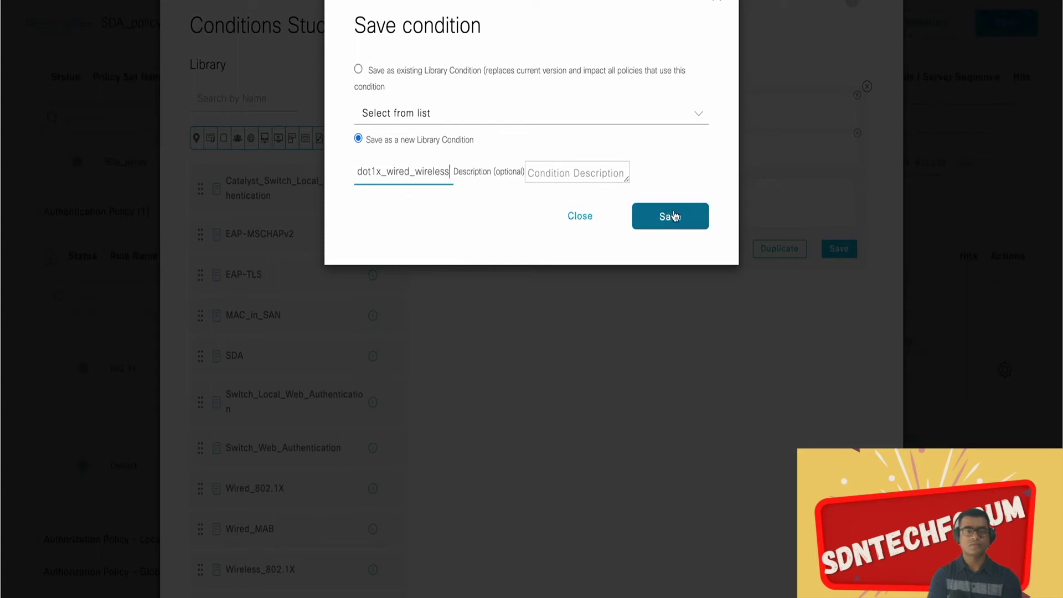
{"action": "left_click", "coordinate": [669, 216]}
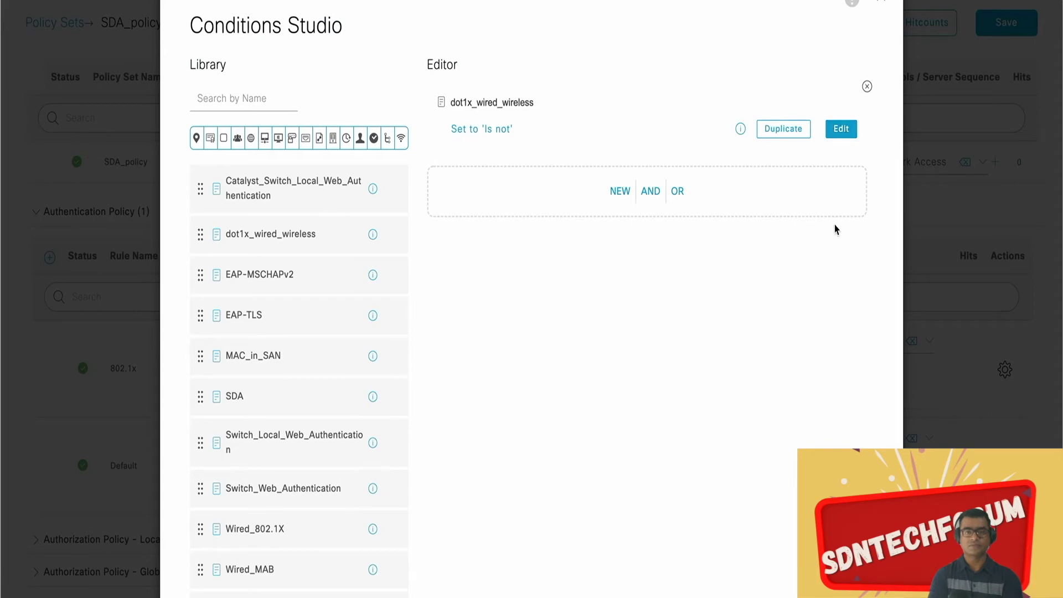
{"action": "scroll", "coordinate": [834, 224], "scroll_direction": "down", "scroll_amount": 2}
Apply dot1x_wired_wireless to the 802.1x rule and review it, discarding any edits
{"action": "left_click", "coordinate": [750, 574]}
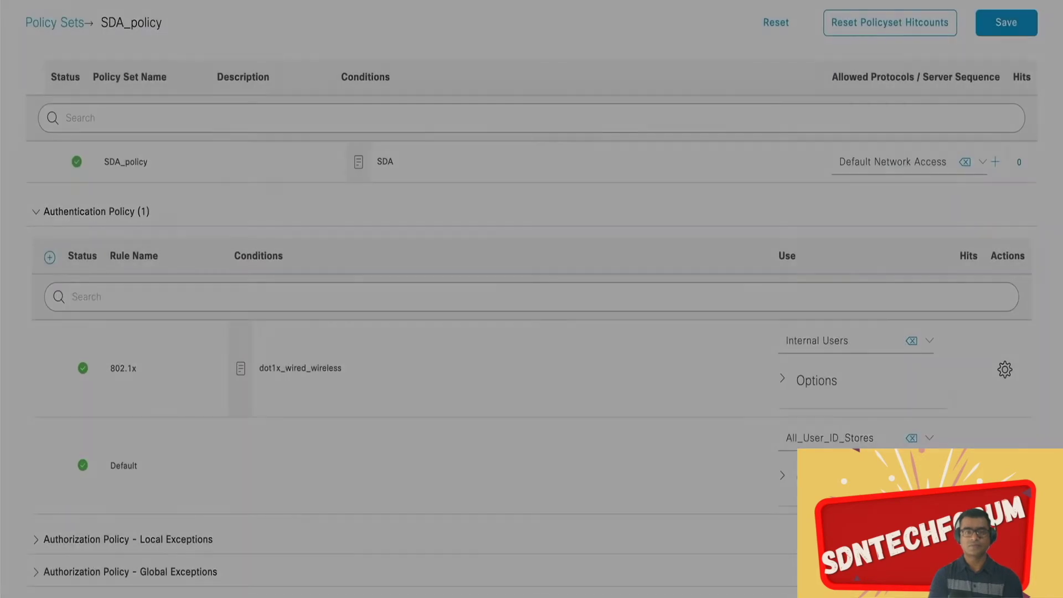
{"action": "left_click", "coordinate": [344, 369]}
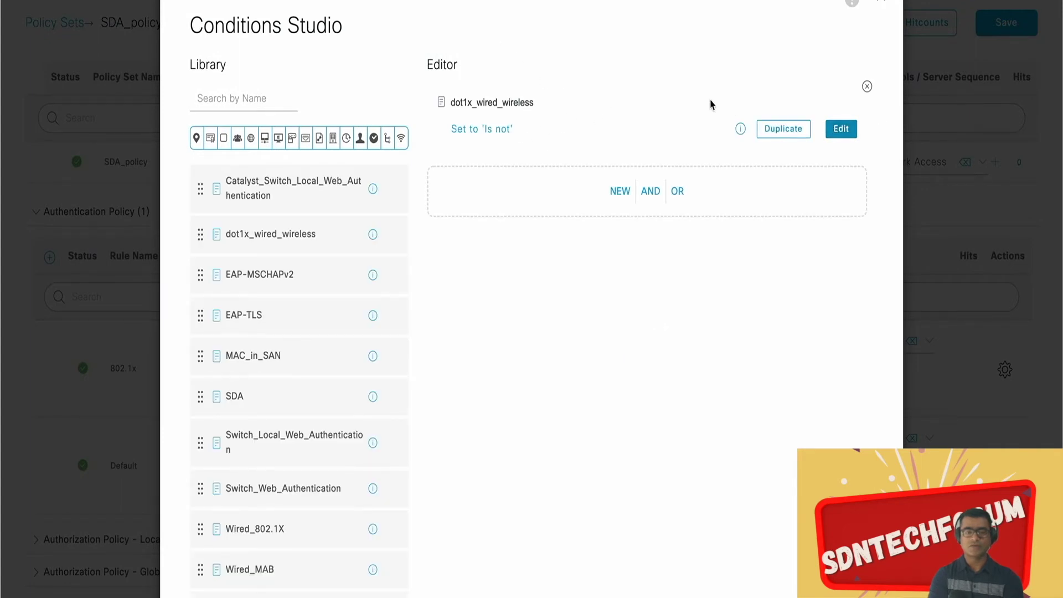
{"action": "left_click", "coordinate": [844, 134]}
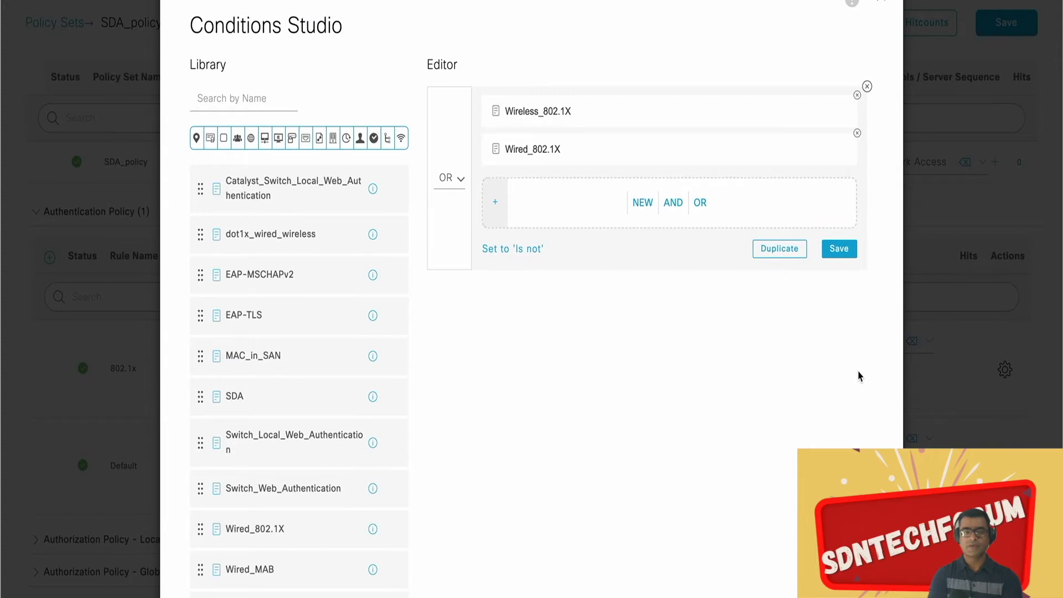
{"action": "scroll", "coordinate": [847, 351], "scroll_direction": "down", "scroll_amount": 2}
{"action": "left_click", "coordinate": [749, 574]}
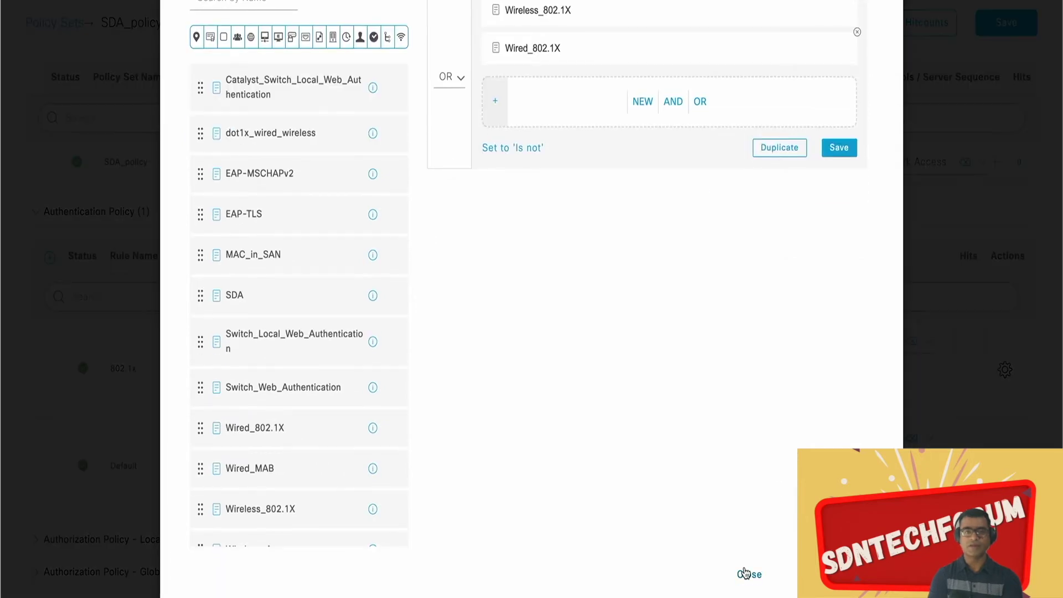
{"action": "left_click", "coordinate": [524, 188]}
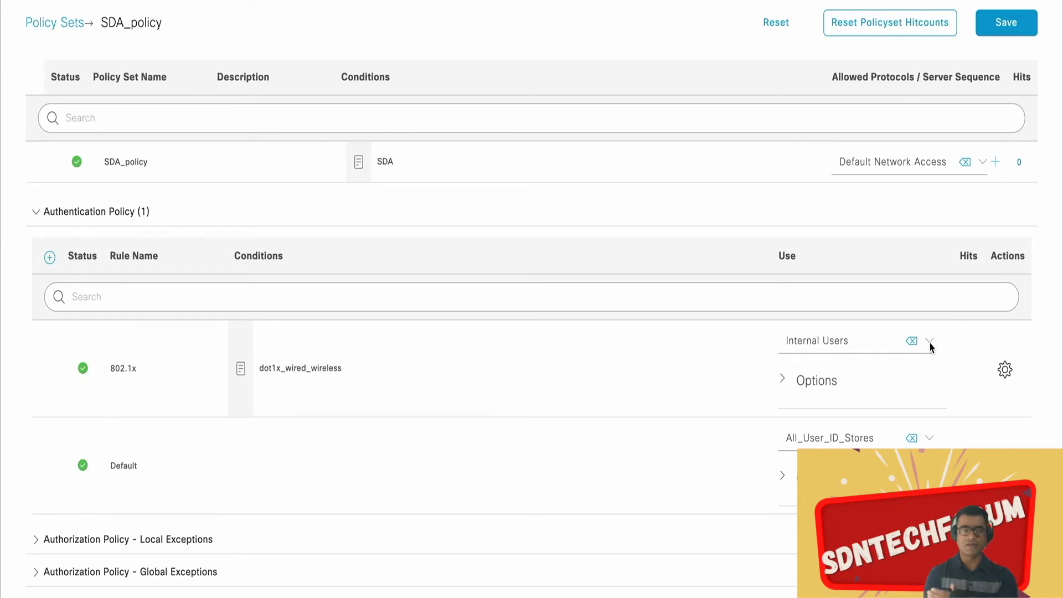
Keep the 802.1x rule on Internal Users, rejecting requests when authentication fails
{"action": "left_click", "coordinate": [783, 382]}
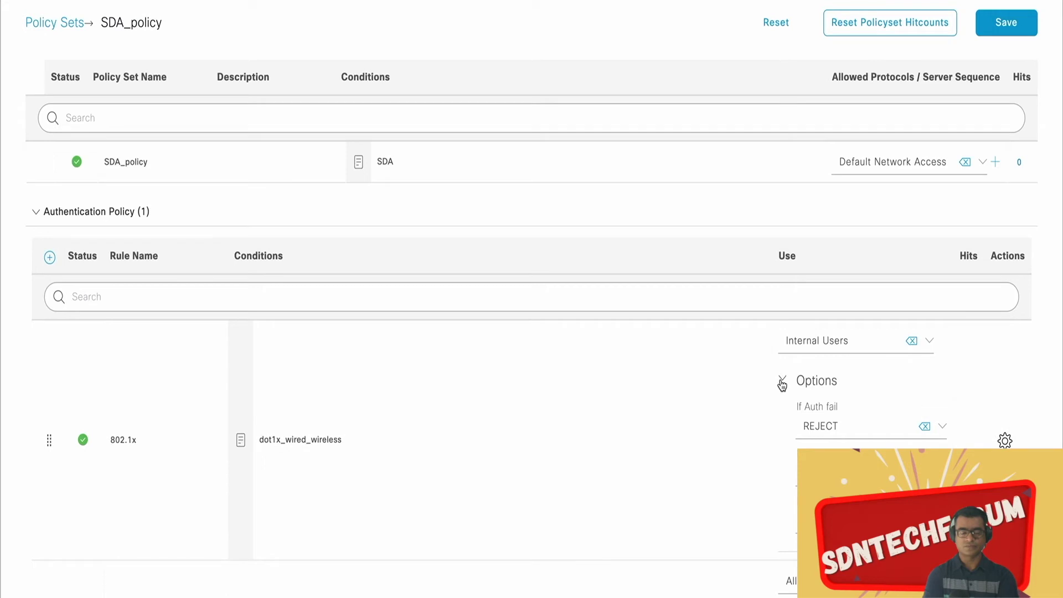
{"action": "left_click", "coordinate": [782, 382]}
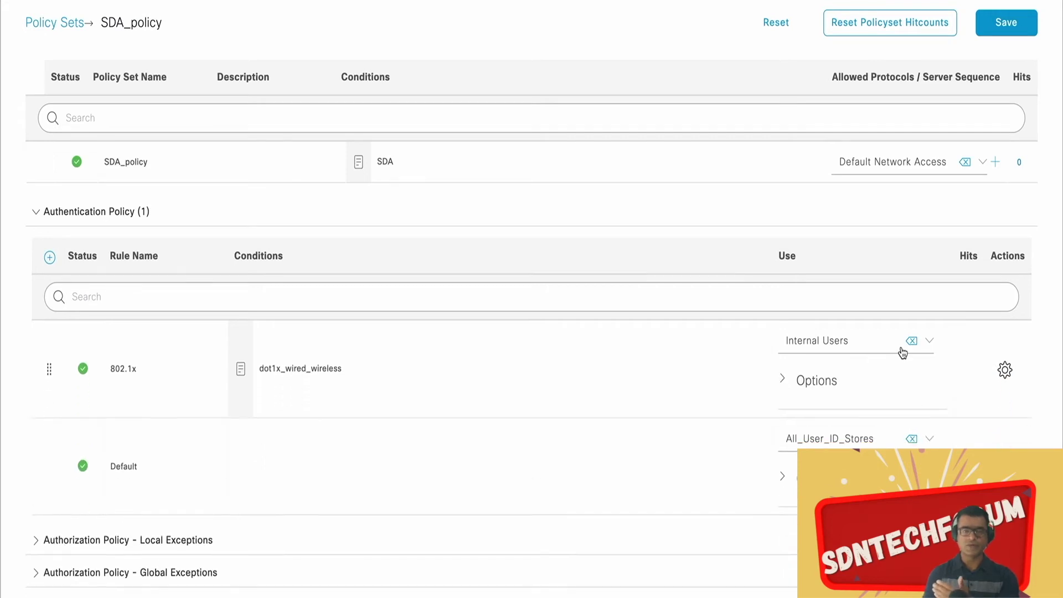
{"action": "left_click", "coordinate": [930, 342]}
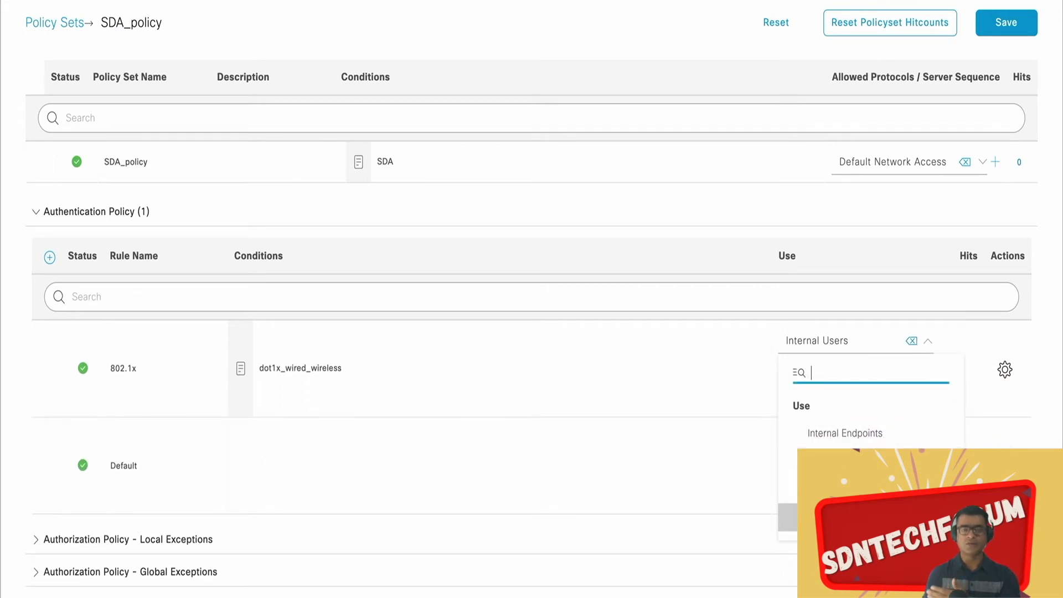
{"action": "left_click", "coordinate": [986, 338]}
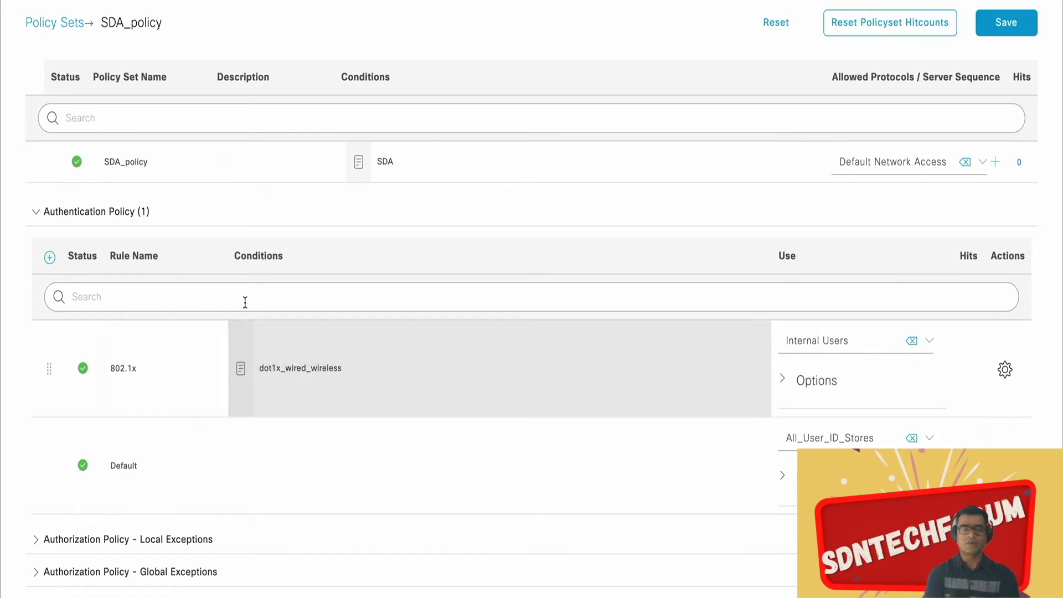
{"action": "left_click", "coordinate": [1005, 370]}
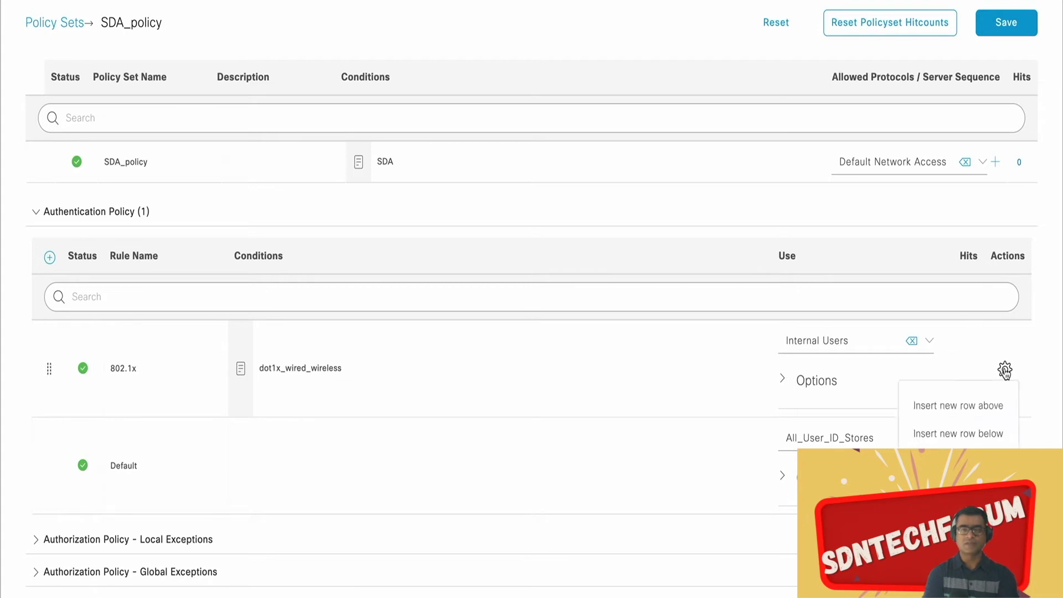
Insert a new authentication rule named MAB above the 802.1x rule
{"action": "left_click", "coordinate": [962, 413]}
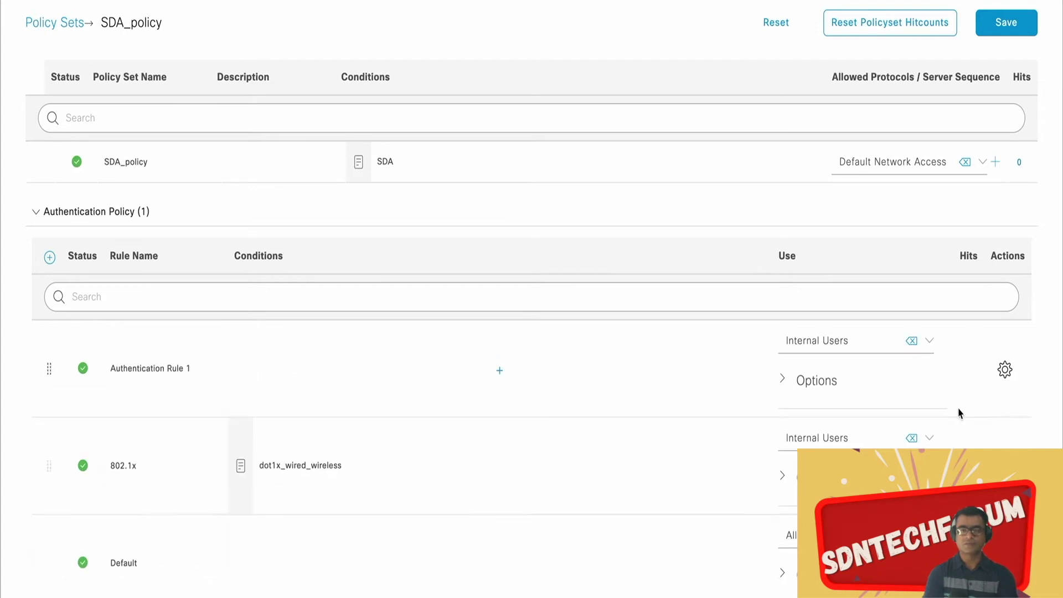
{"action": "left_click", "coordinate": [190, 370]}
{"action": "left_click_drag", "start_coordinate": [204, 370], "coordinate": [102, 370]}
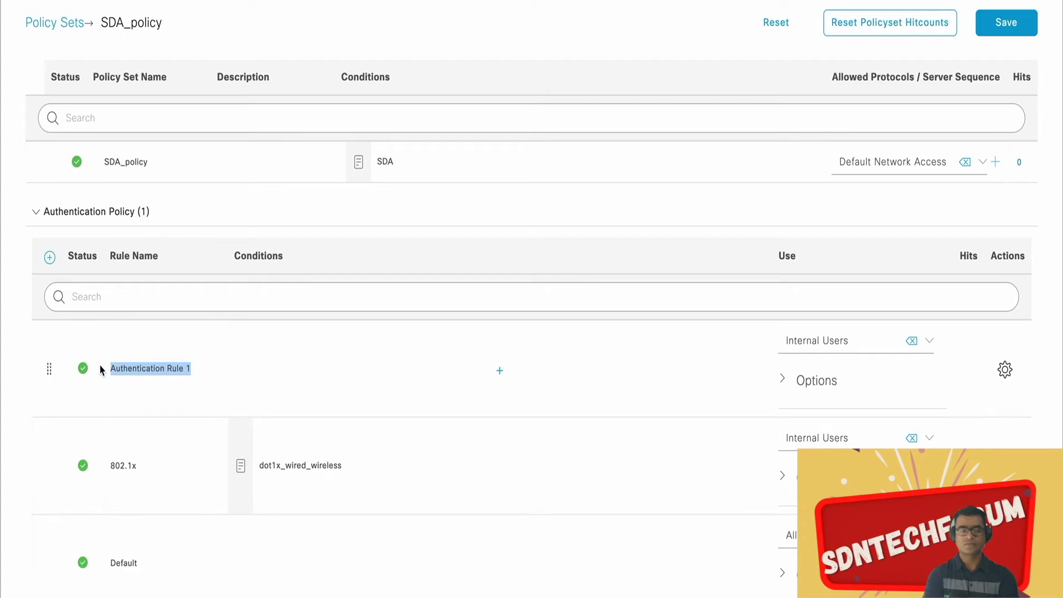
{"action": "type", "text": "MAB"}
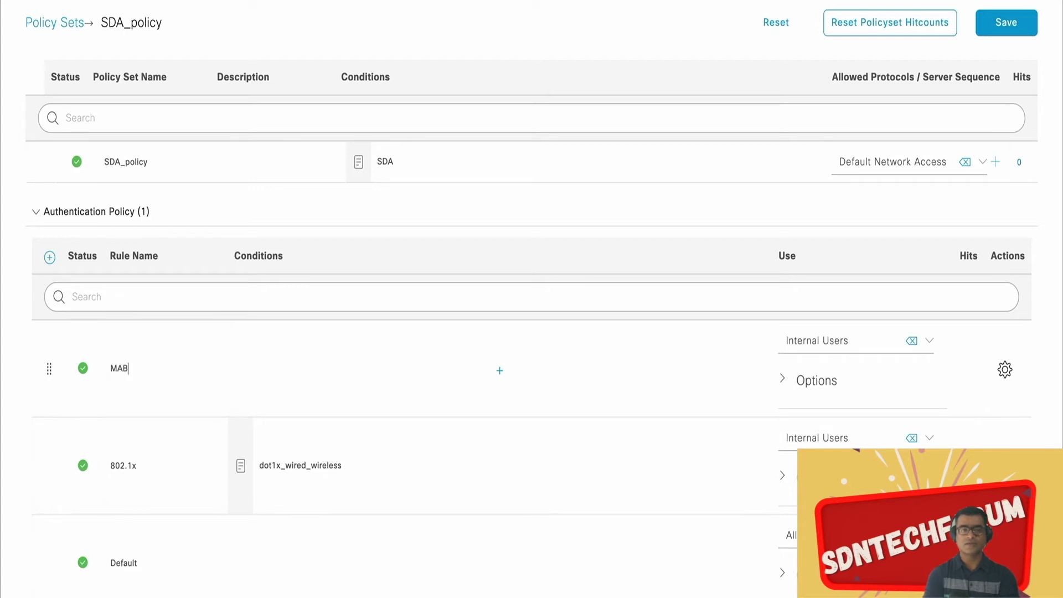
Build a Wired_MAB OR Wireless_MAB condition block for MAB and save it
{"action": "left_click", "coordinate": [500, 371]}
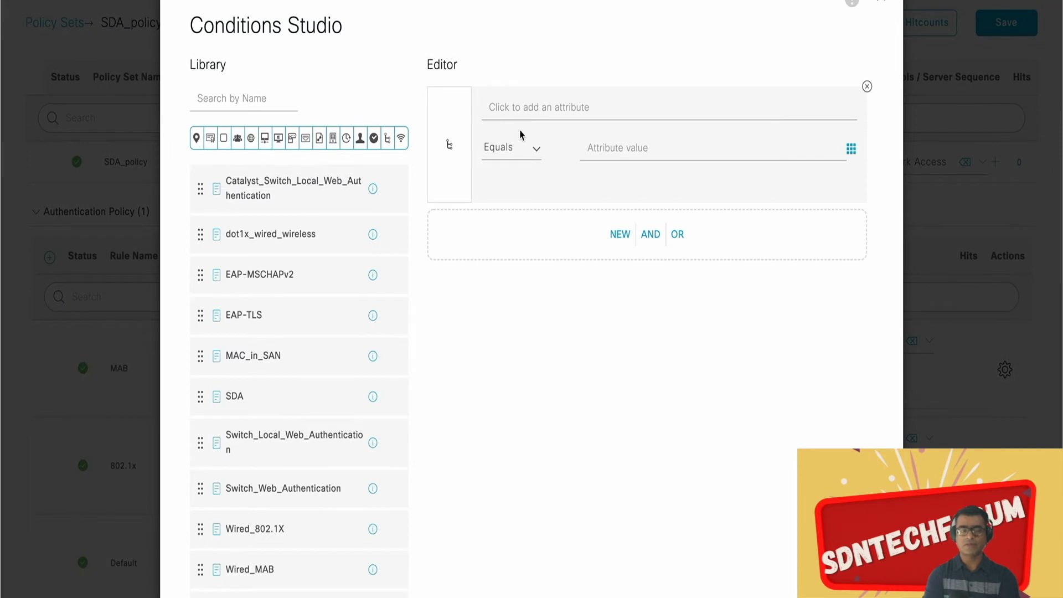
{"action": "scroll", "coordinate": [288, 313], "scroll_direction": "down", "scroll_amount": 2}
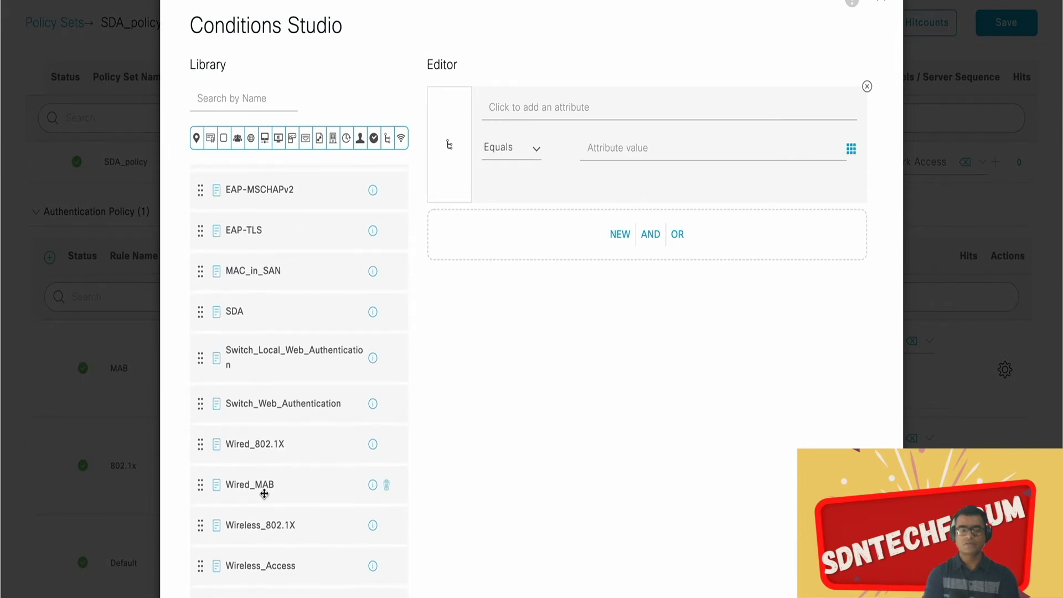
{"action": "left_click", "coordinate": [677, 234]}
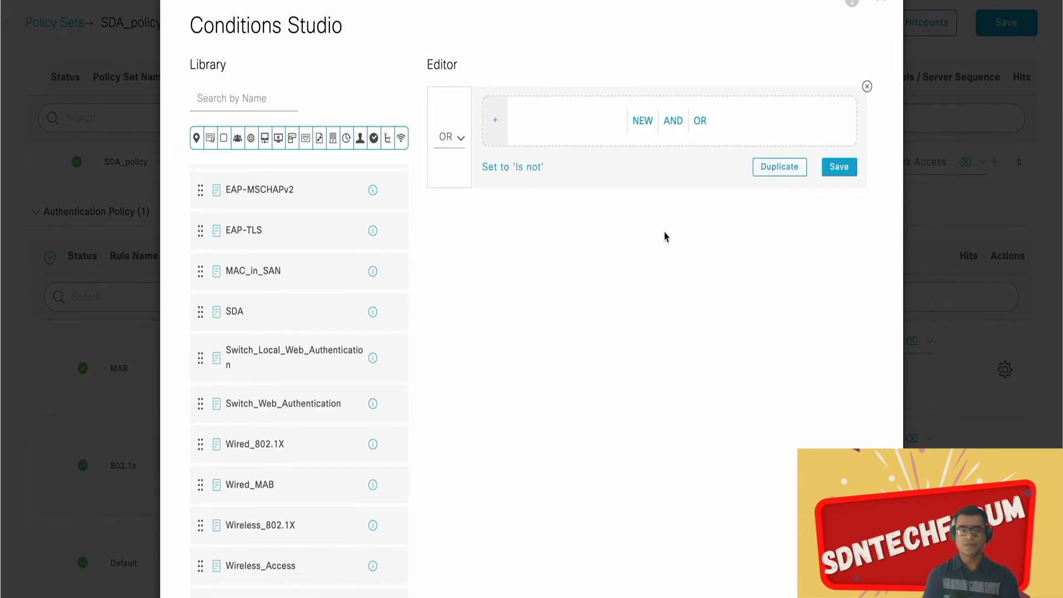
{"action": "left_click_drag", "start_coordinate": [266, 485], "coordinate": [560, 123]}
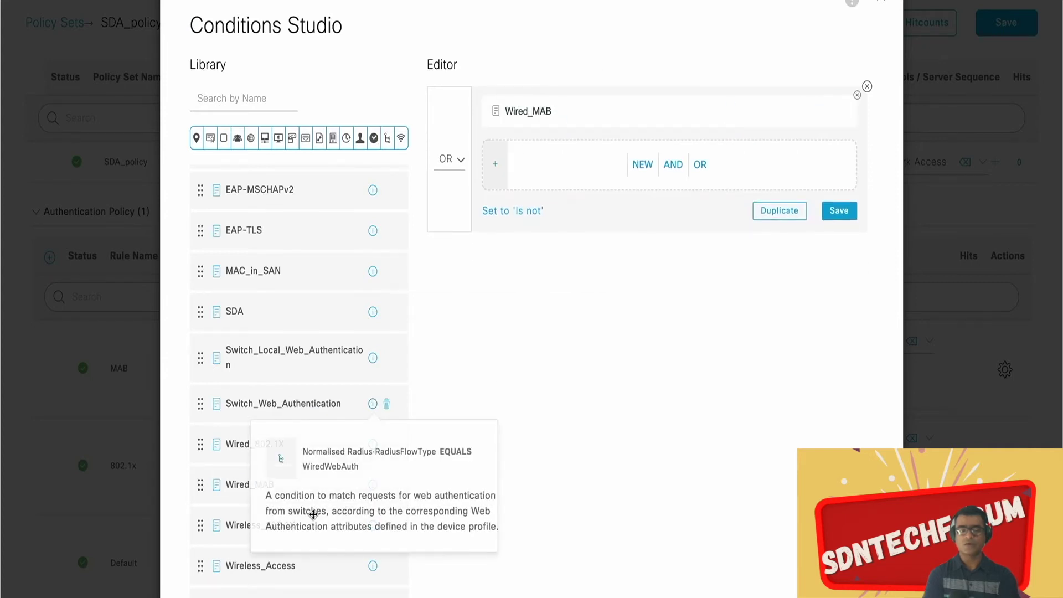
{"action": "scroll", "coordinate": [302, 470], "scroll_direction": "down", "scroll_amount": 1}
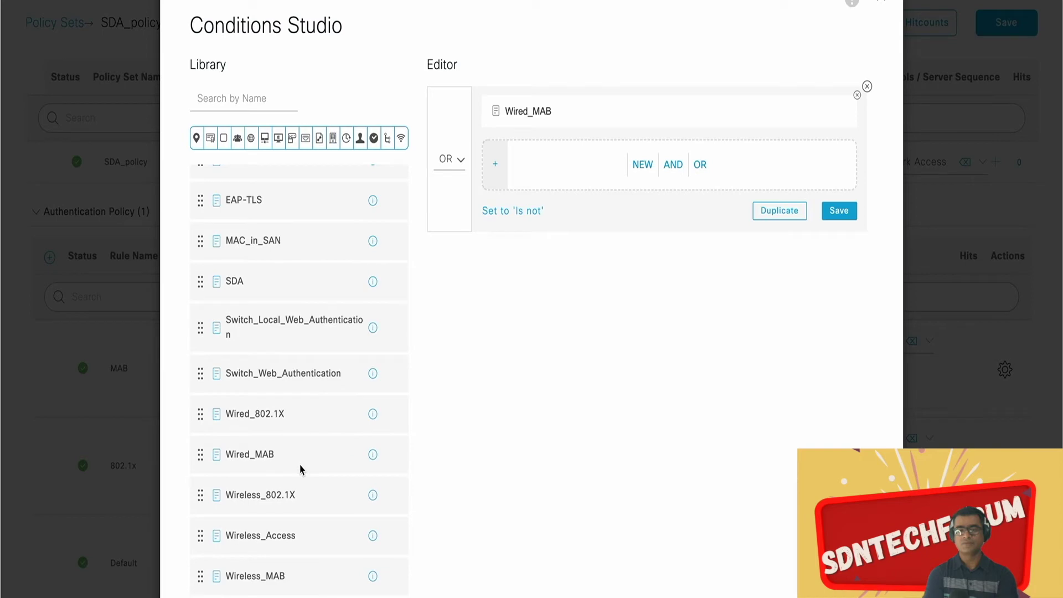
{"action": "mouse_move", "coordinate": [252, 576]}
{"action": "left_mouse_down"}
{"action": "mouse_move", "coordinate": [513, 249]}
{"action": "mouse_move", "coordinate": [563, 166]}
{"action": "left_mouse_up"}
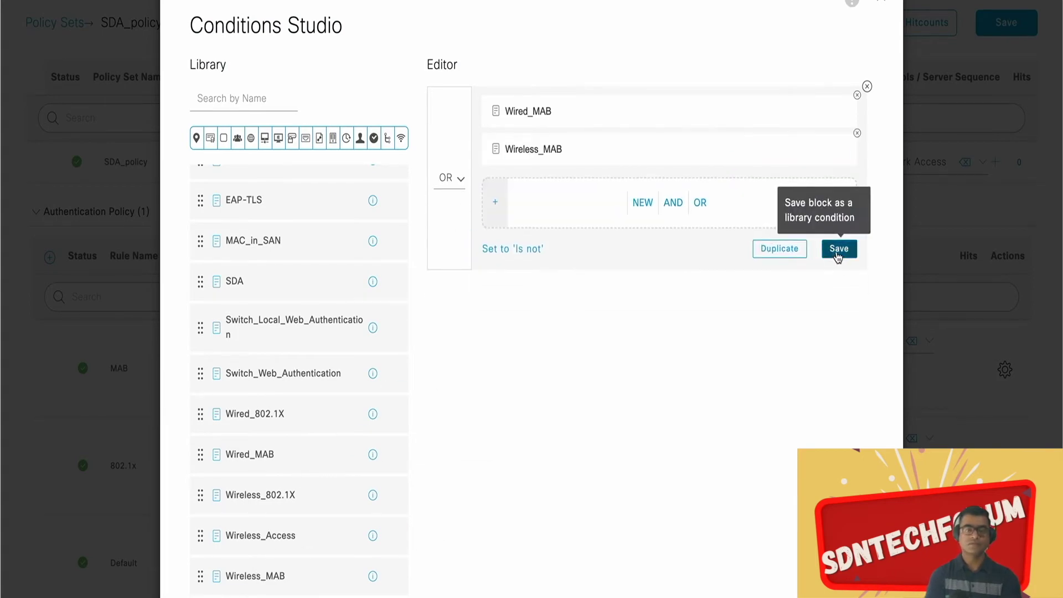
{"action": "left_click", "coordinate": [839, 249]}
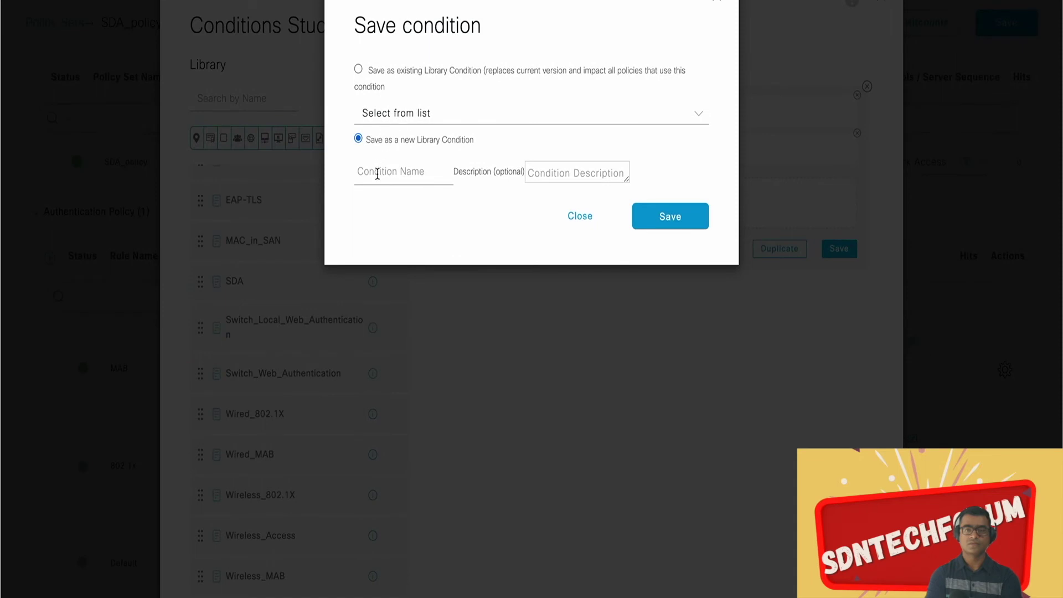
Save the block as library condition MAB_Wired_Wireless and authenticate MAB against Internal Endpoints
{"action": "left_click", "coordinate": [377, 171]}
{"action": "type", "text": "MAB_Wired_Wireless"}
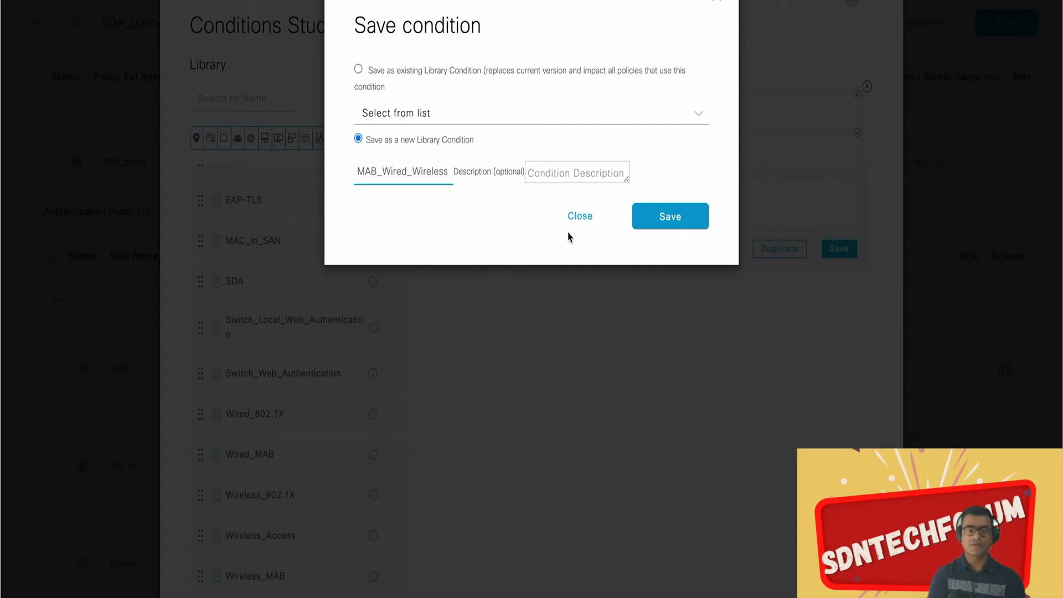
{"action": "left_click", "coordinate": [682, 220]}
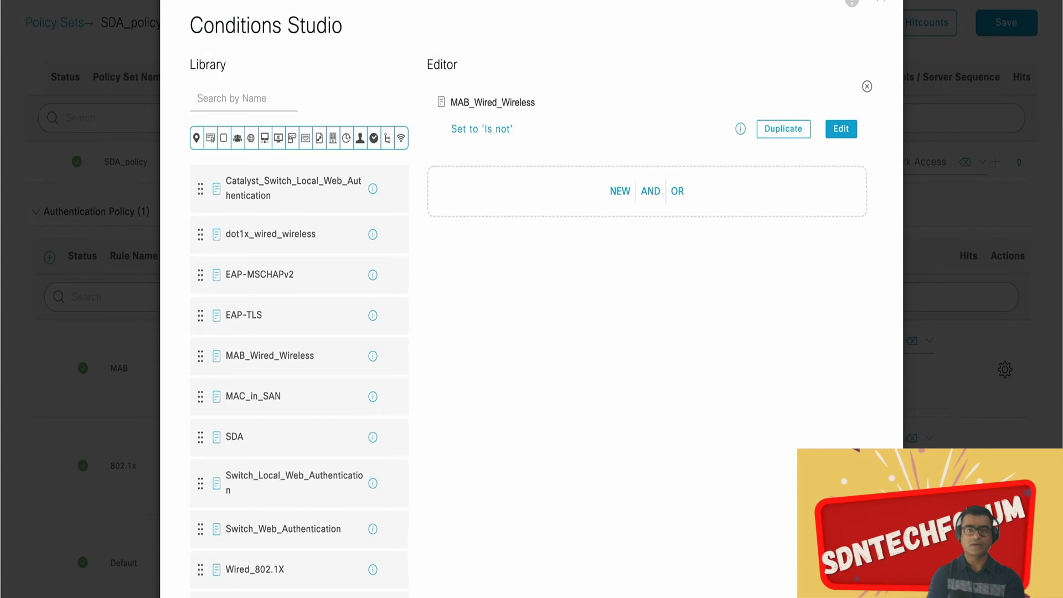
{"action": "scroll", "coordinate": [814, 308], "scroll_direction": "down", "scroll_amount": 2}
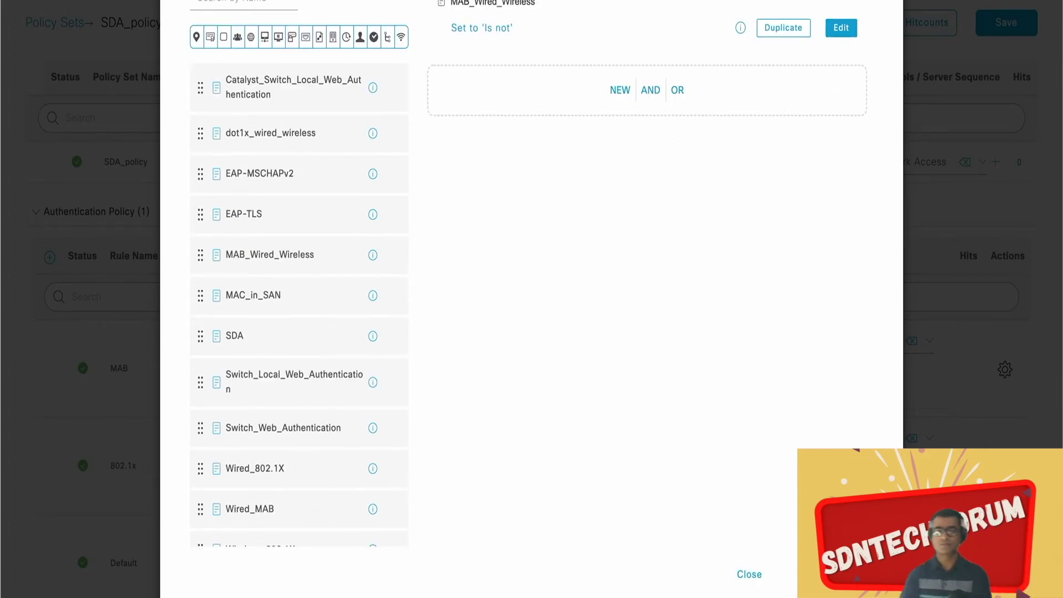
{"action": "scroll", "coordinate": [468, 332], "scroll_direction": "down", "scroll_amount": 3}
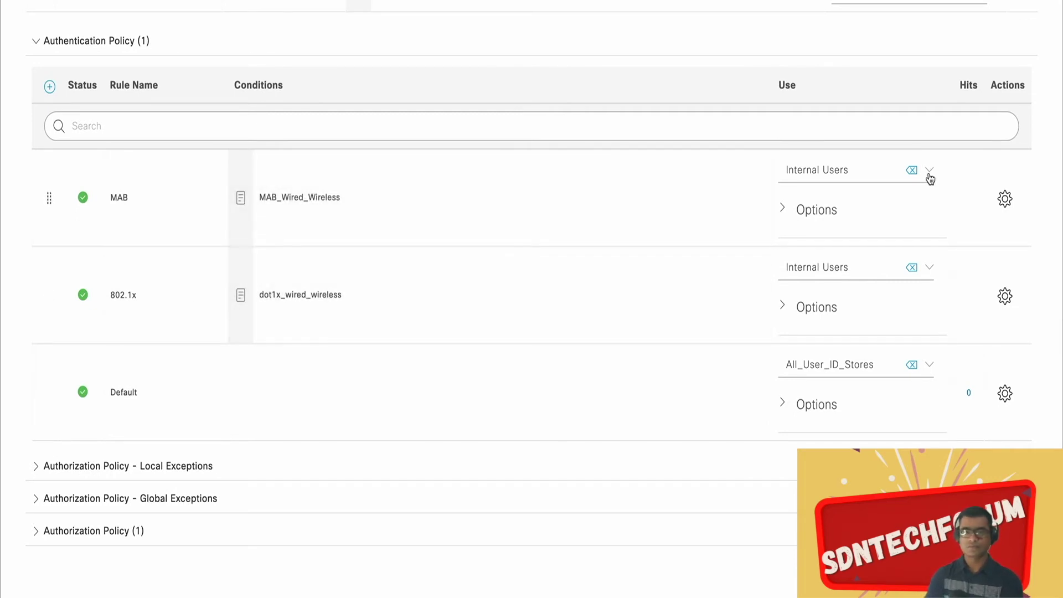
{"action": "left_click", "coordinate": [929, 173]}
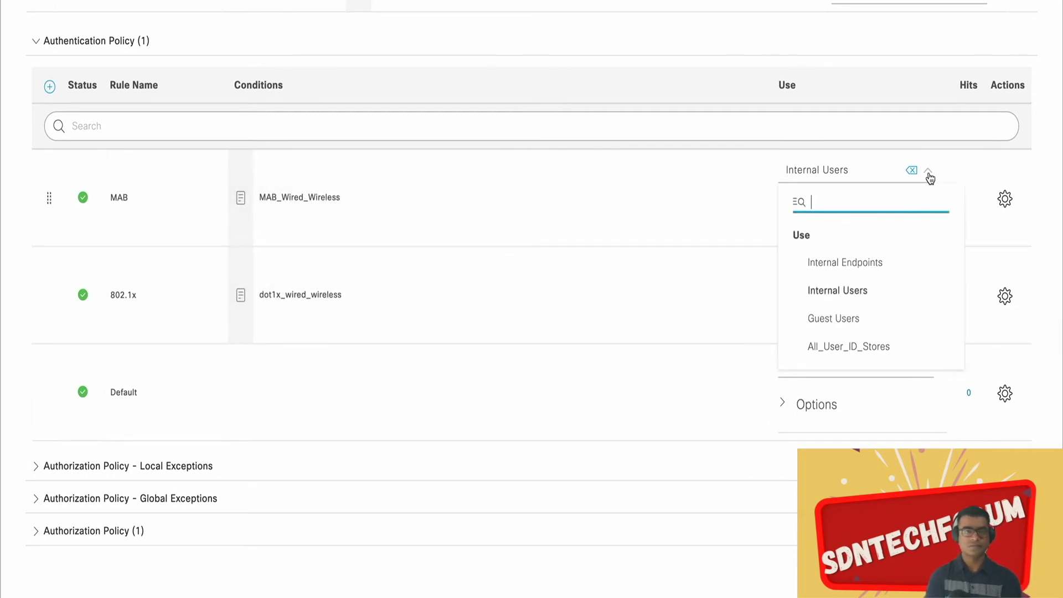
{"action": "left_click", "coordinate": [864, 274]}
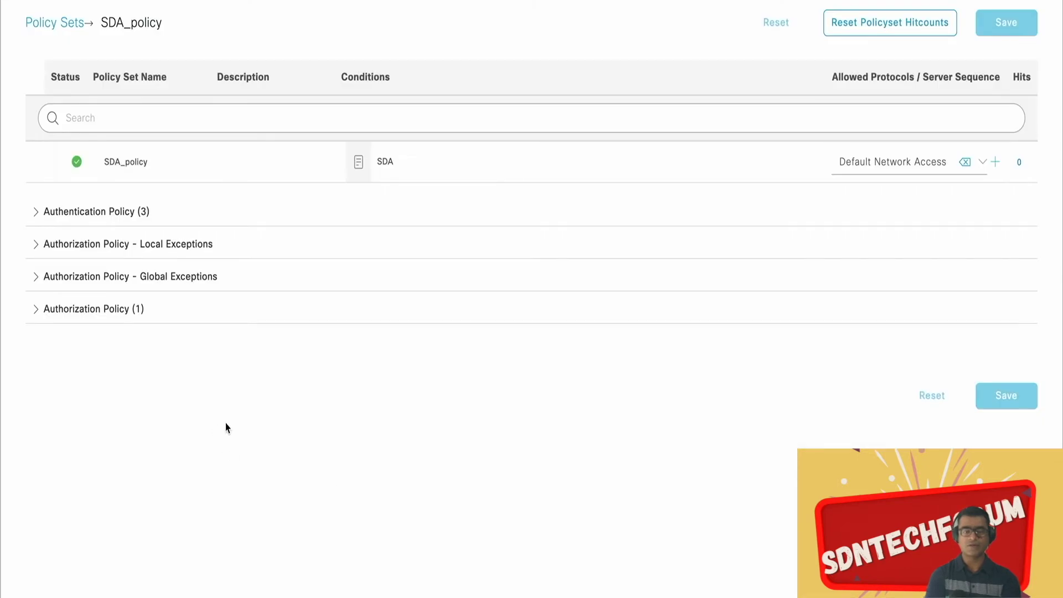
Add an authorization rule above Default and rename it Wired_Execs
{"action": "left_click", "coordinate": [36, 314]}
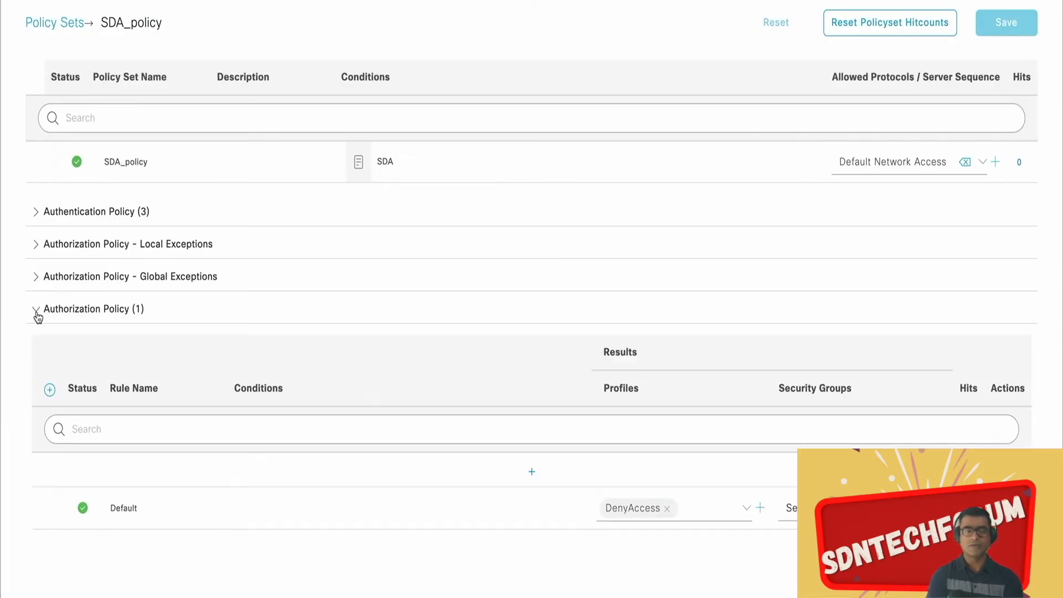
{"action": "left_click", "coordinate": [531, 471]}
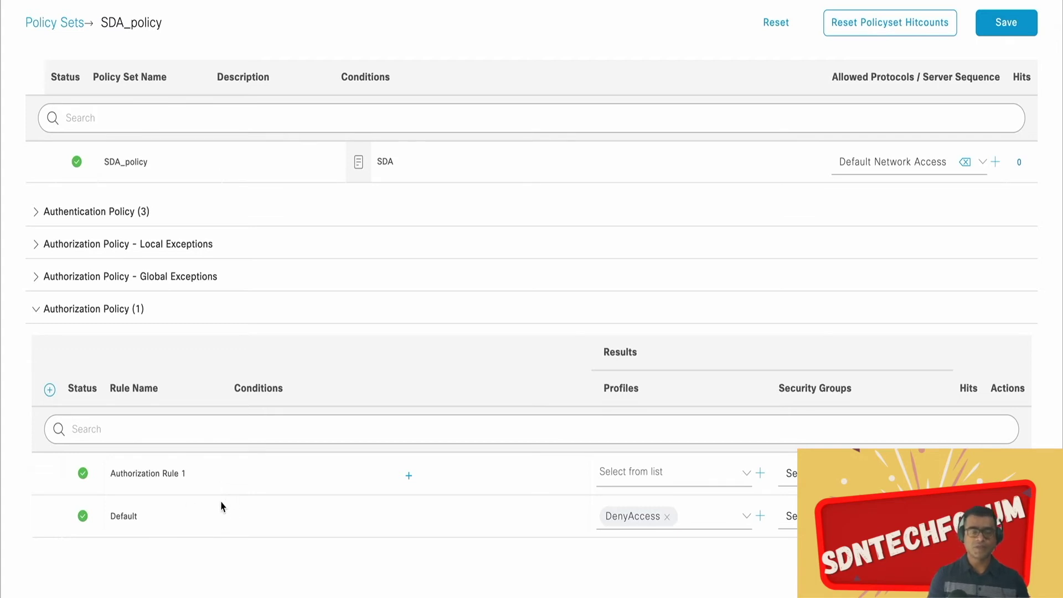
{"action": "left_click", "coordinate": [172, 474]}
{"action": "left_click_drag", "start_coordinate": [191, 475], "coordinate": [107, 476]}
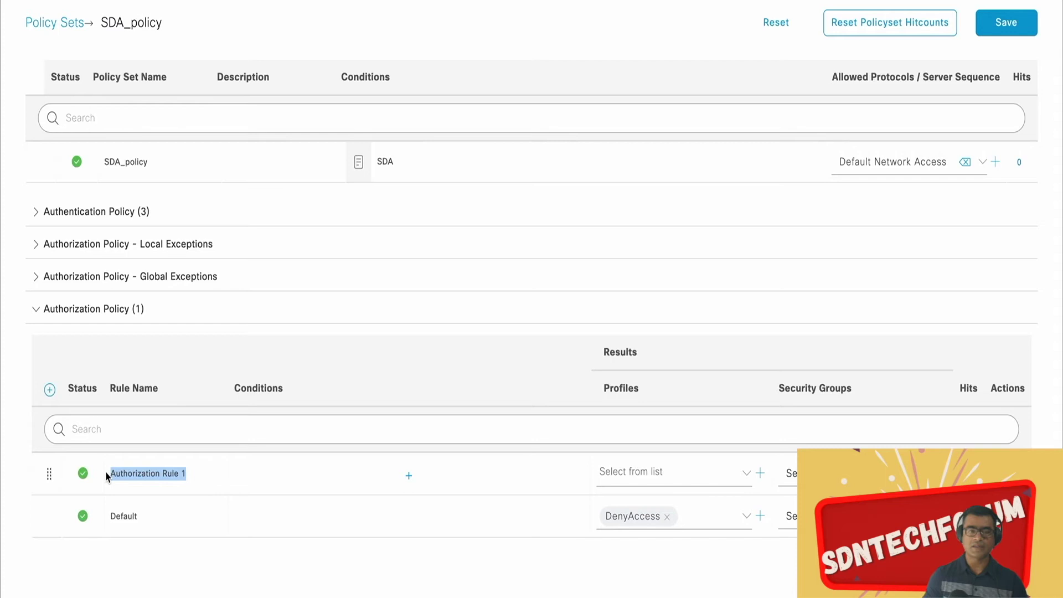
{"action": "key", "text": "BackSpace"}
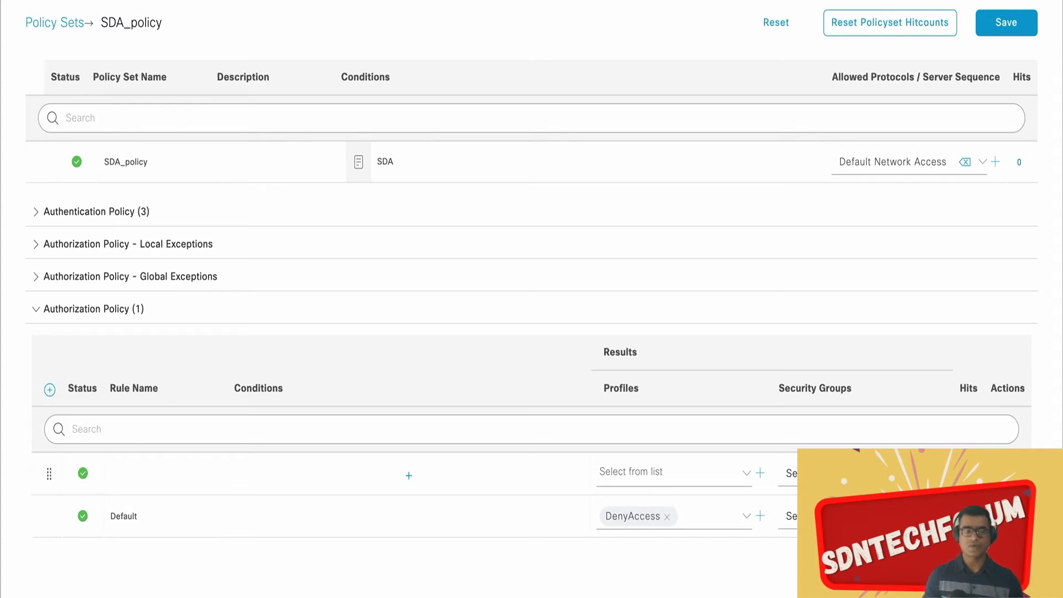
{"action": "type", "text": "W"}
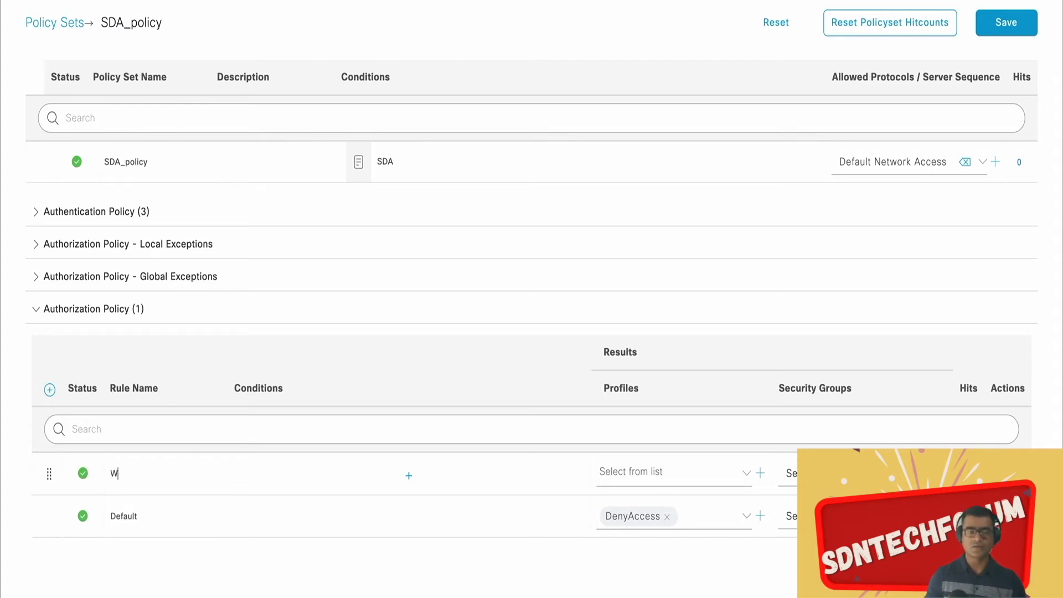
{"action": "type", "text": "ired_"}
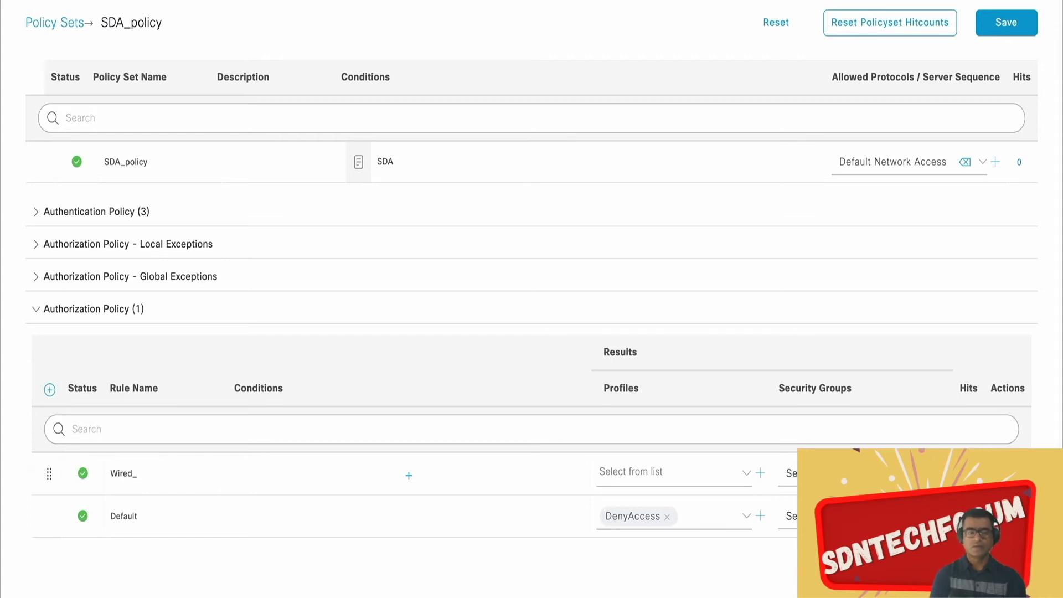
{"action": "type", "text": "exxecs"}
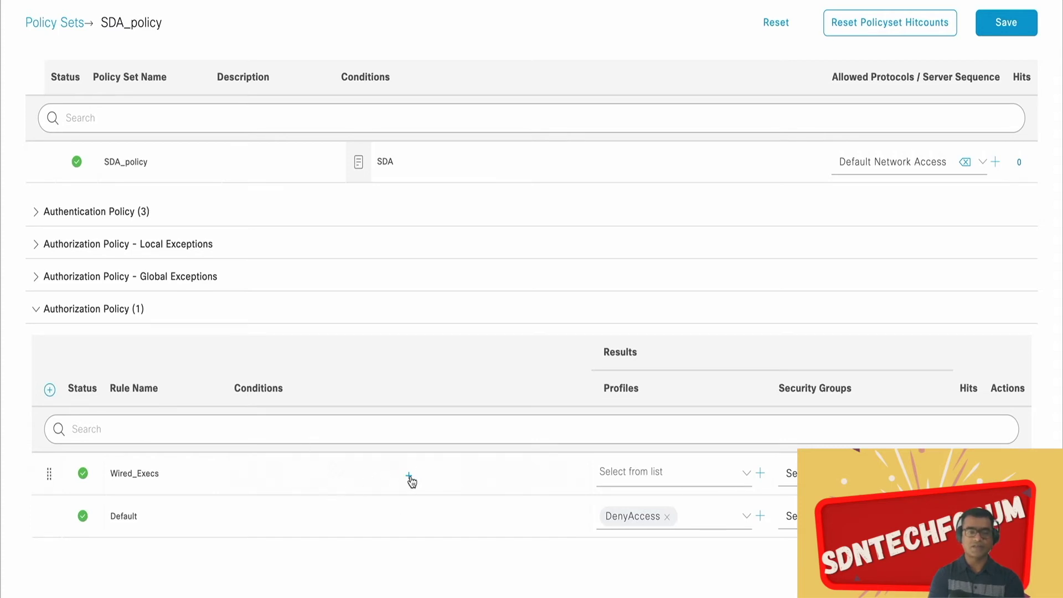
{"action": "left_click", "coordinate": [409, 477]}
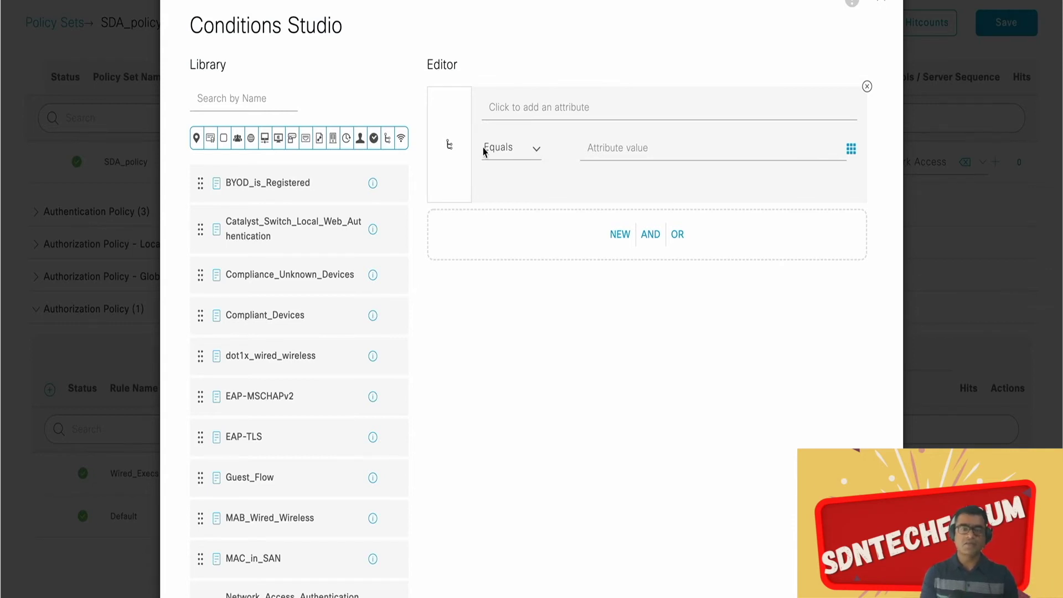
Set the Wired_Execs condition to IdentityGroup·Name Equals User Identity Groups:Managers
{"action": "left_click", "coordinate": [554, 115]}
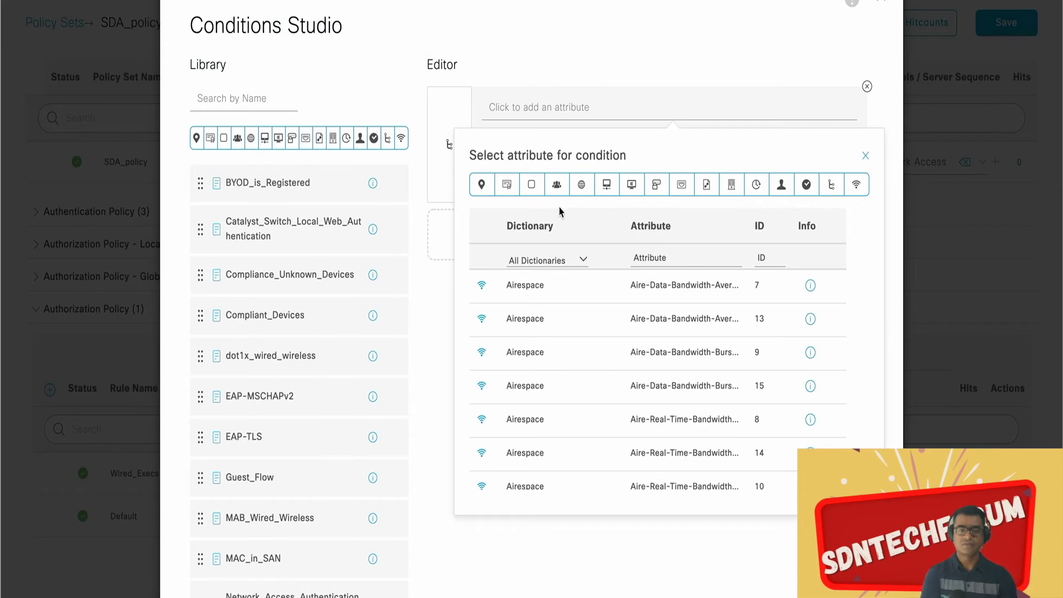
{"action": "left_click", "coordinate": [558, 187]}
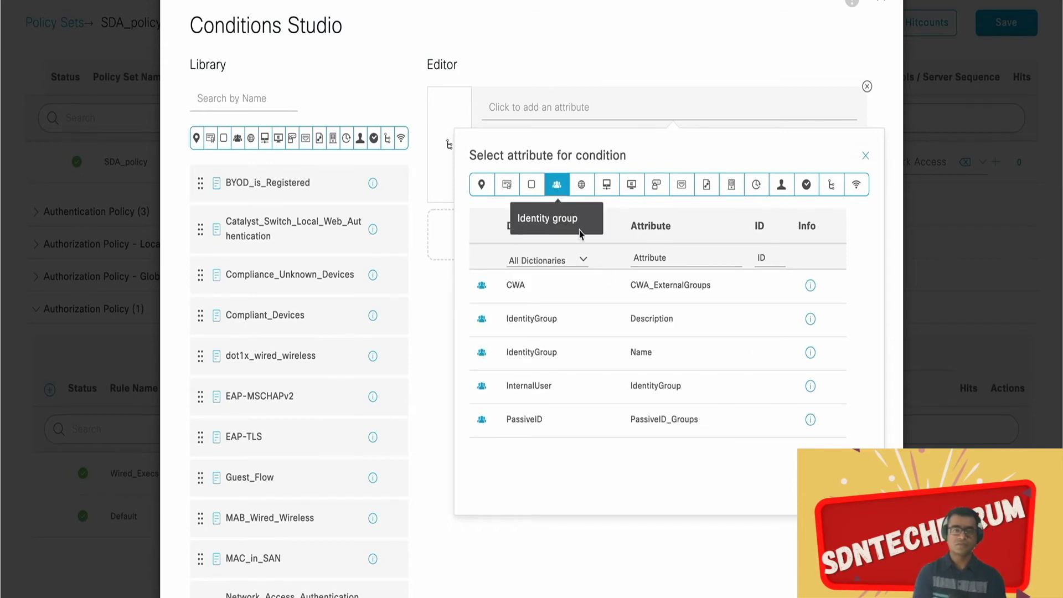
{"action": "left_click", "coordinate": [665, 357]}
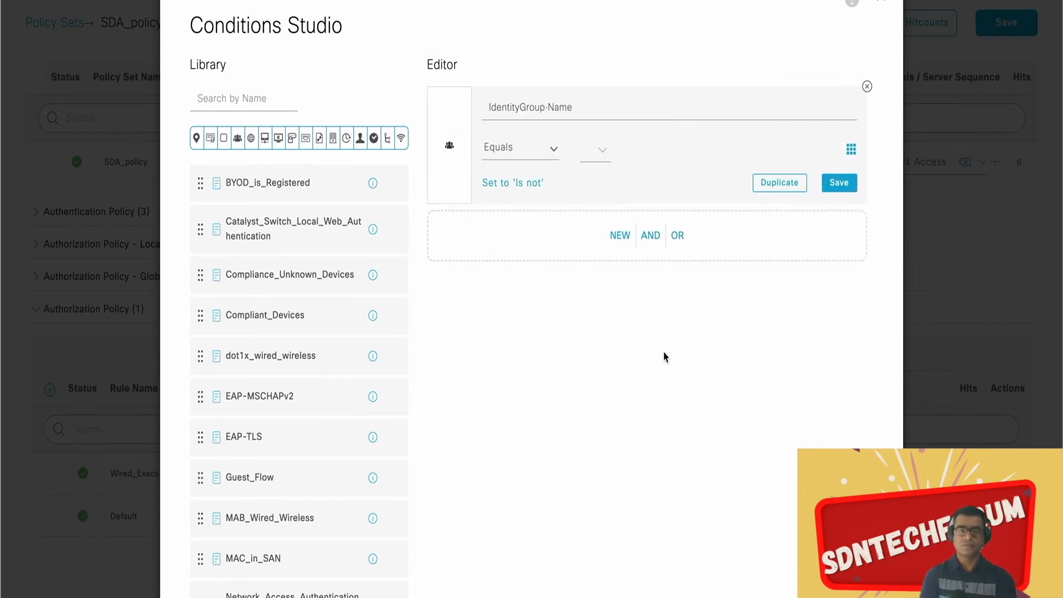
{"action": "left_click", "coordinate": [553, 152]}
{"action": "left_click", "coordinate": [584, 150]}
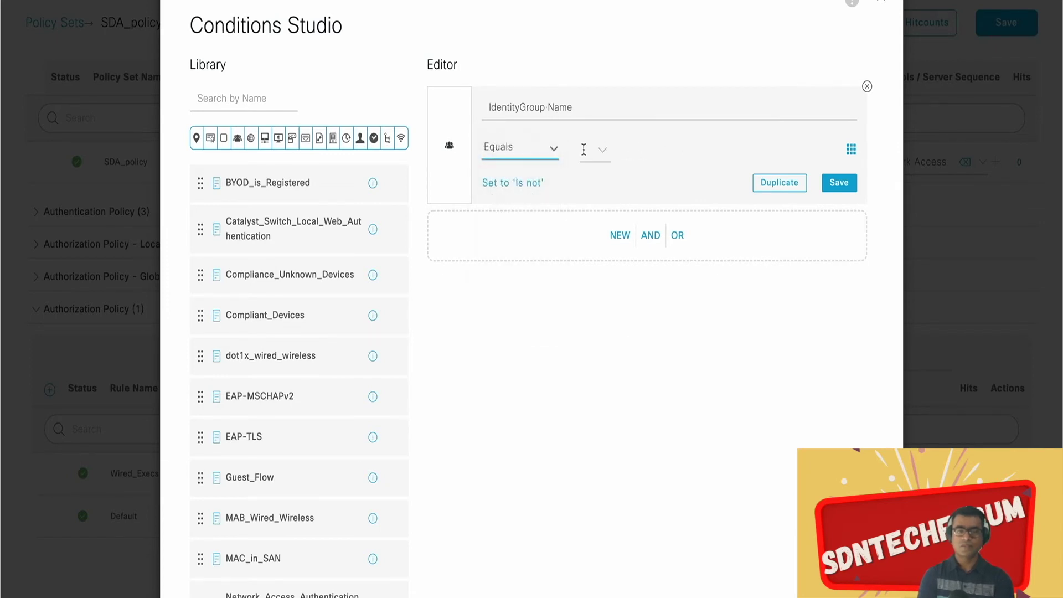
{"action": "left_click", "coordinate": [603, 155]}
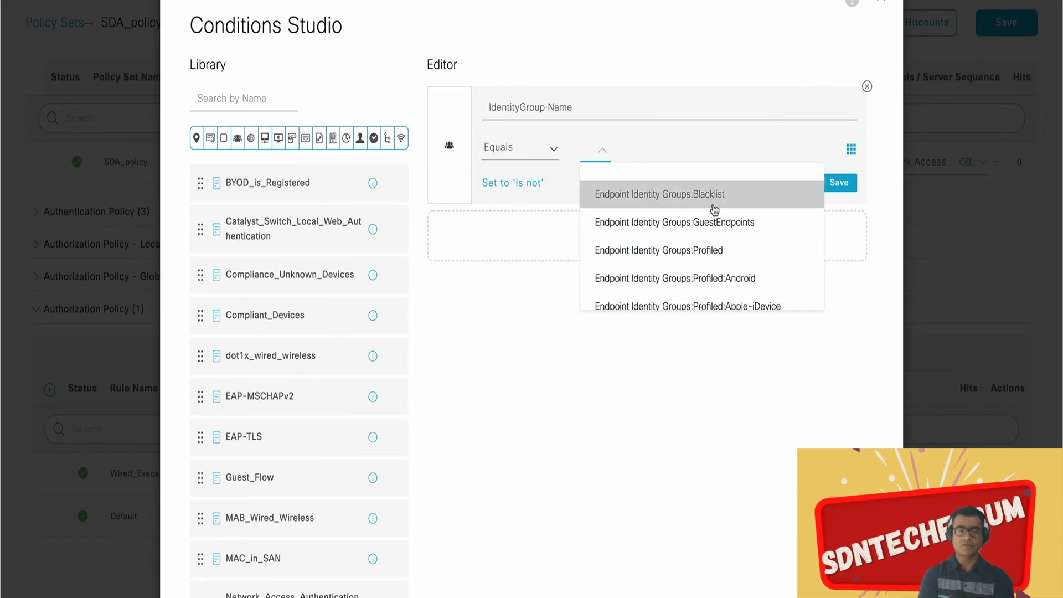
{"action": "scroll", "coordinate": [740, 259], "scroll_direction": "down", "scroll_amount": 4}
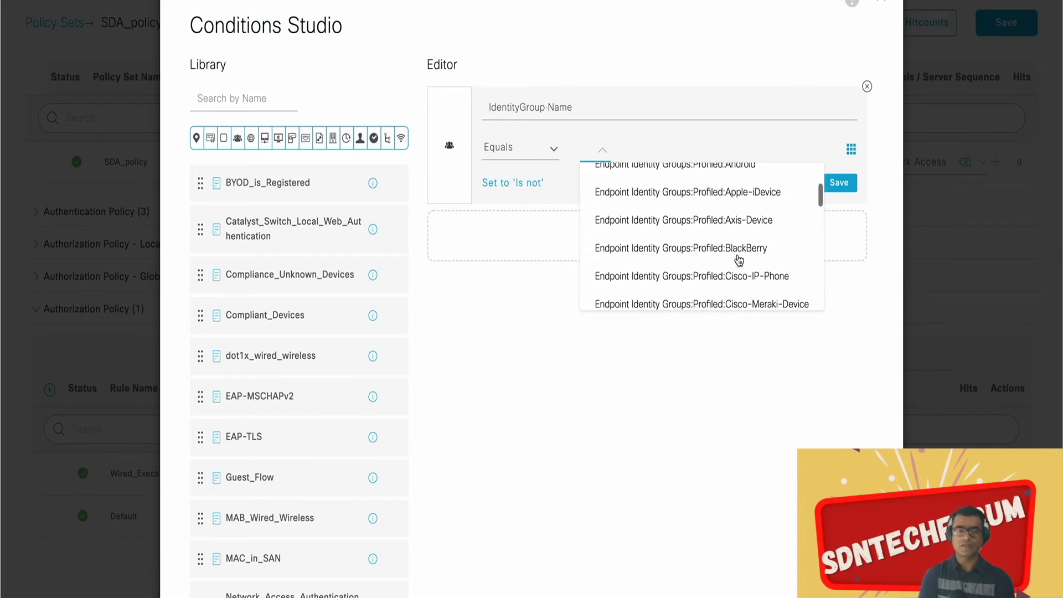
{"action": "scroll", "coordinate": [740, 259], "scroll_direction": "down", "scroll_amount": 5}
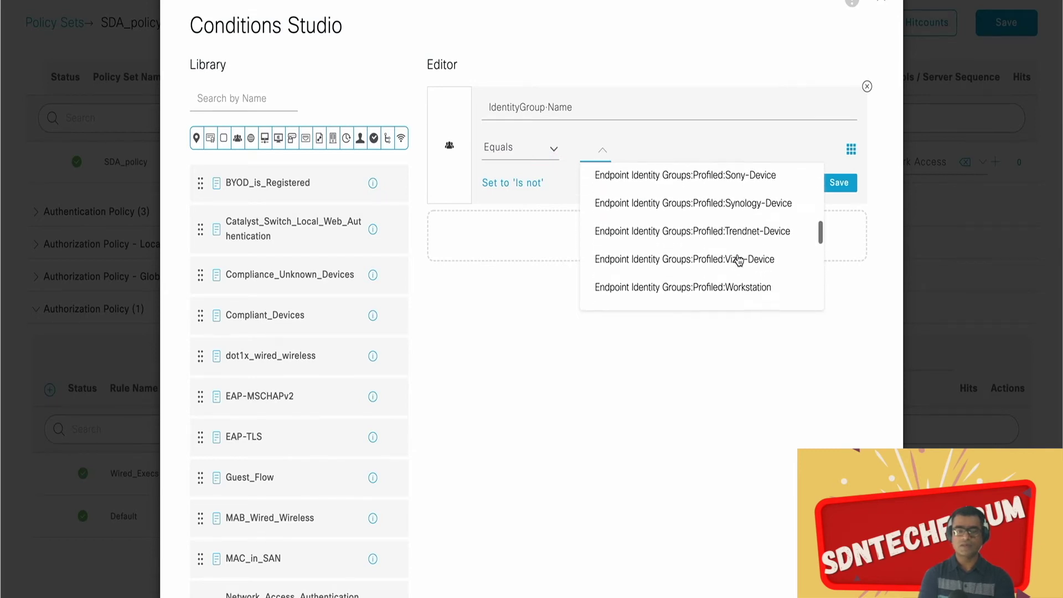
{"action": "scroll", "coordinate": [740, 260], "scroll_direction": "up", "scroll_amount": 8}
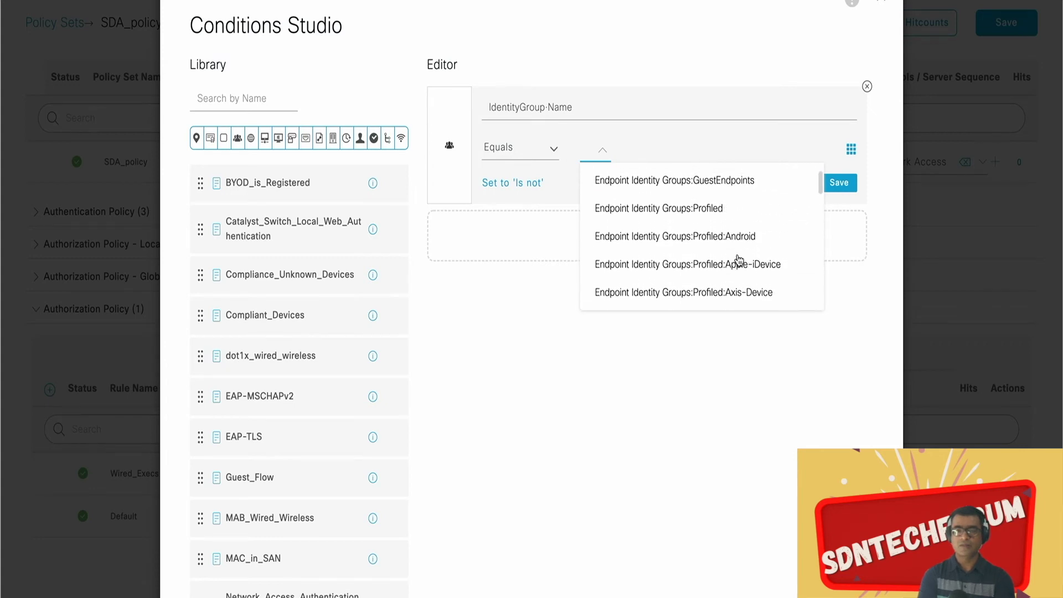
{"action": "scroll", "coordinate": [740, 259], "scroll_direction": "down", "scroll_amount": 3}
{"action": "scroll", "coordinate": [740, 259], "scroll_direction": "up", "scroll_amount": 3}
{"action": "scroll", "coordinate": [739, 259], "scroll_direction": "down", "scroll_amount": 10}
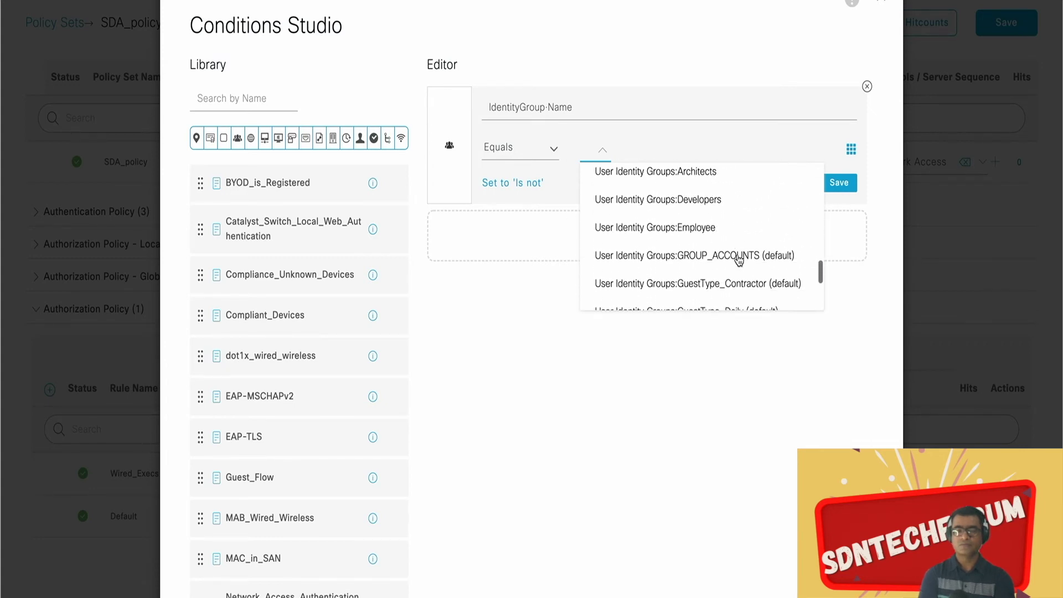
{"action": "scroll", "coordinate": [739, 259], "scroll_direction": "down", "scroll_amount": 3}
{"action": "scroll", "coordinate": [736, 206], "scroll_direction": "up", "scroll_amount": 1}
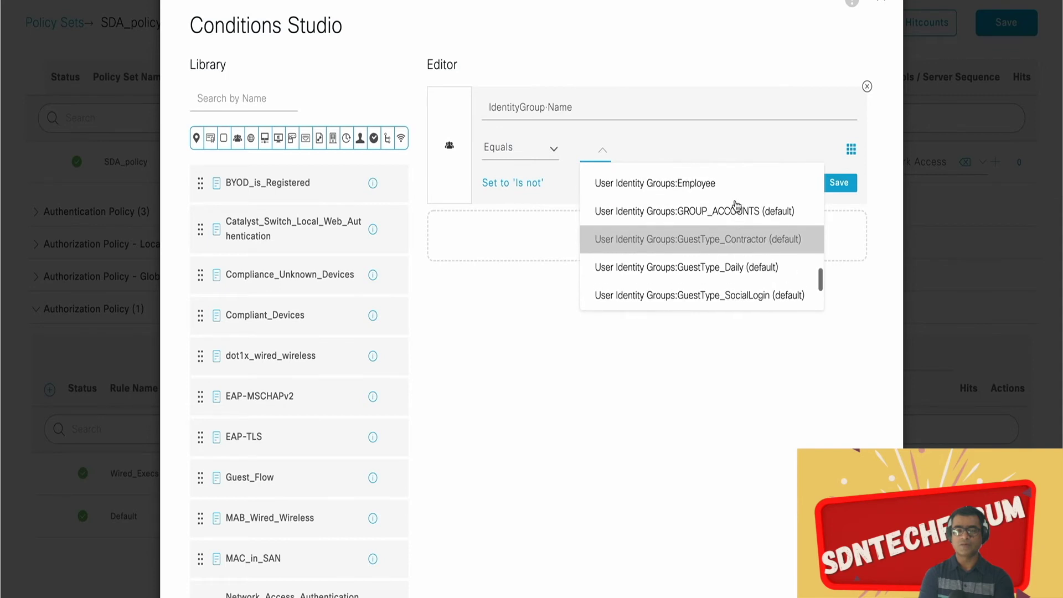
{"action": "scroll", "coordinate": [736, 206], "scroll_direction": "up", "scroll_amount": 2}
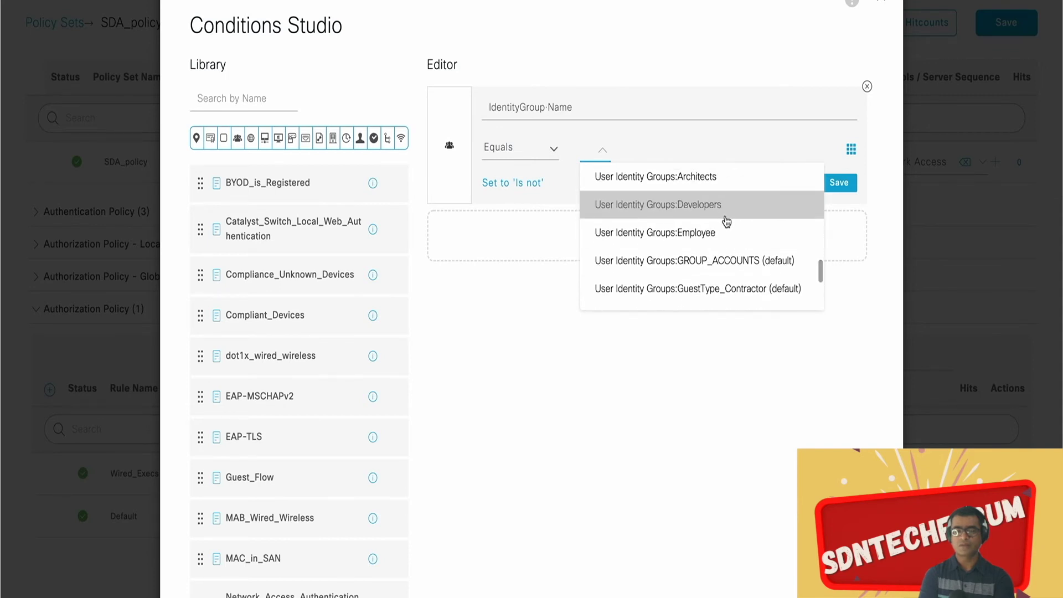
{"action": "scroll", "coordinate": [726, 221], "scroll_direction": "down", "scroll_amount": 1}
{"action": "scroll", "coordinate": [727, 221], "scroll_direction": "up", "scroll_amount": 3}
{"action": "scroll", "coordinate": [727, 222], "scroll_direction": "down", "scroll_amount": 3}
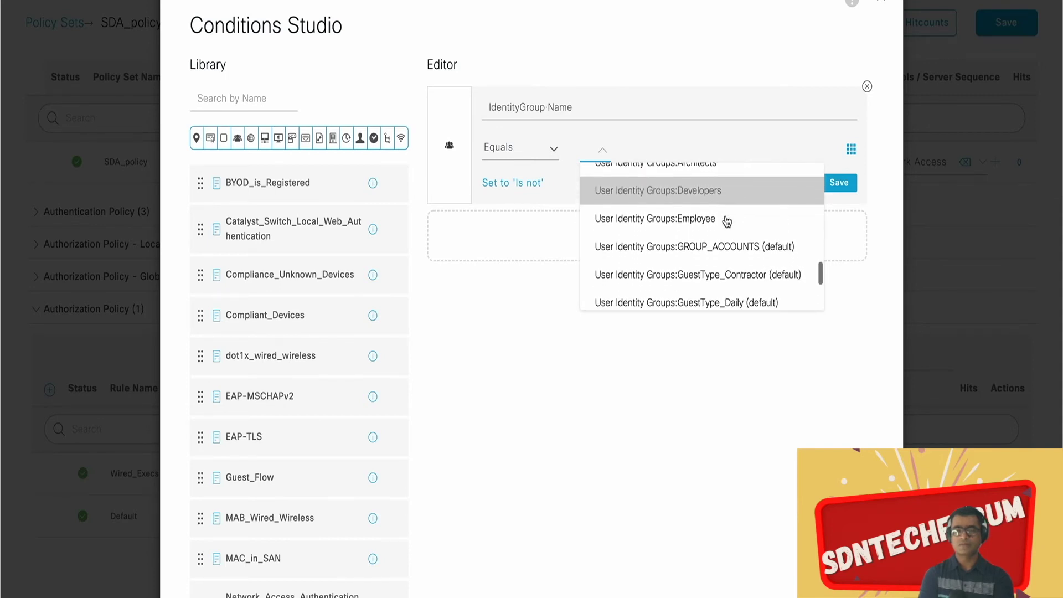
{"action": "scroll", "coordinate": [726, 222], "scroll_direction": "down", "scroll_amount": 5}
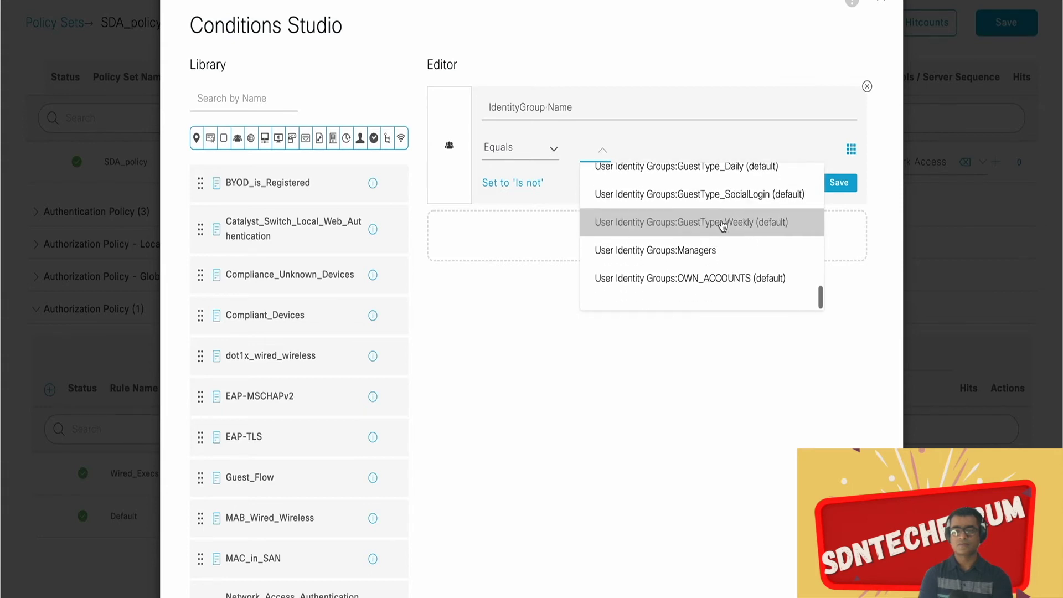
{"action": "left_click", "coordinate": [706, 251]}
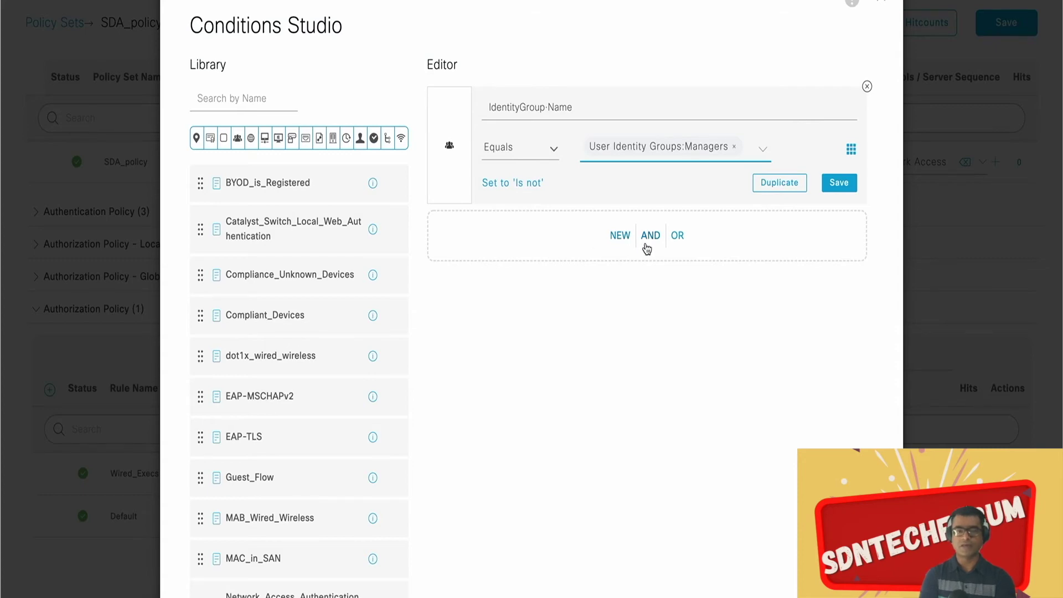
Save the Managers identity-group condition to the library as wired_exec
{"action": "left_click", "coordinate": [844, 188]}
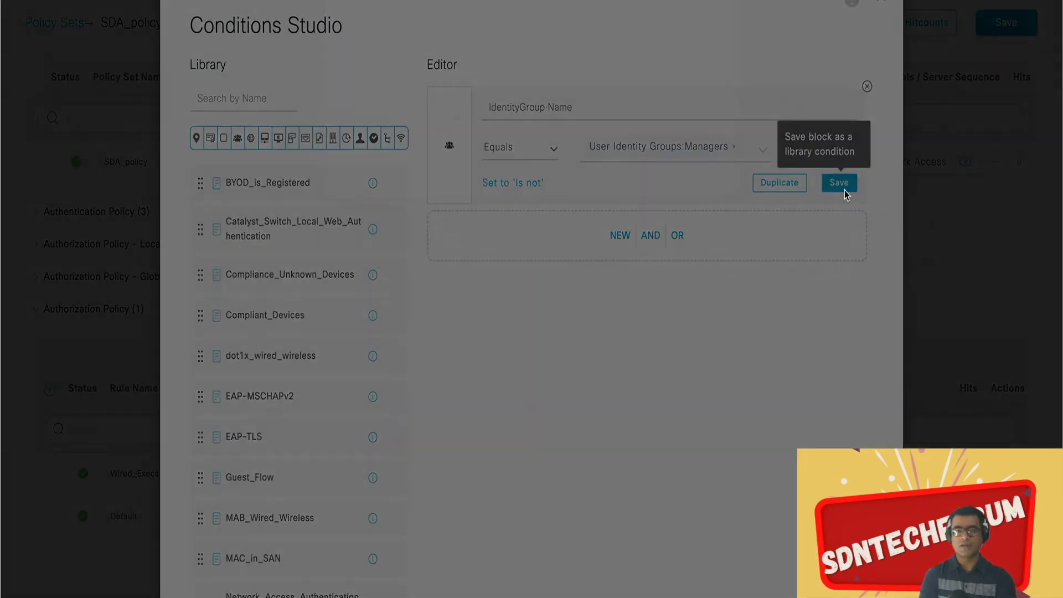
{"action": "left_click", "coordinate": [373, 179]}
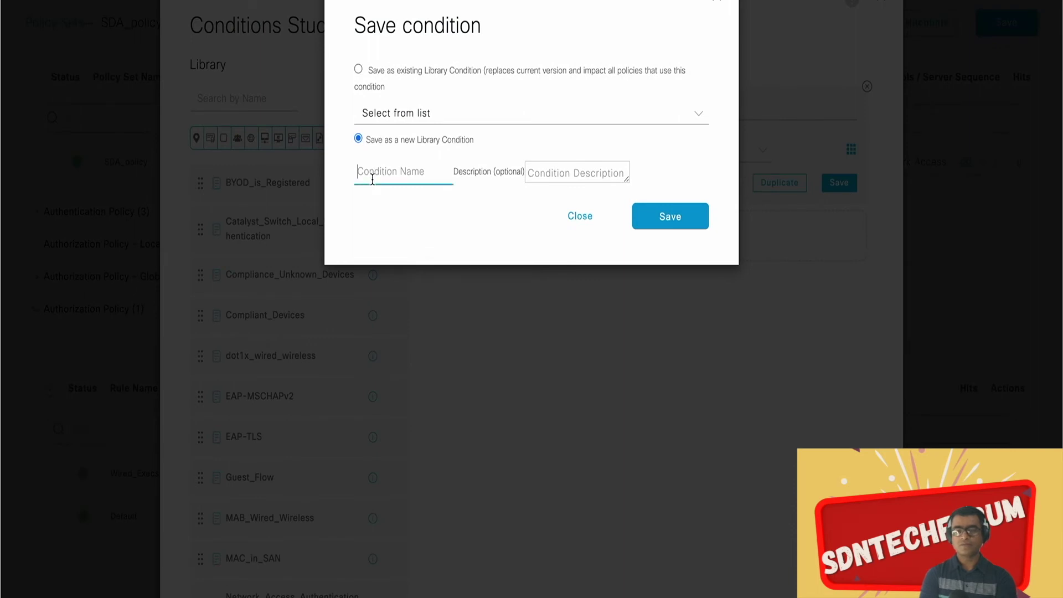
{"action": "left_click", "coordinate": [398, 116]}
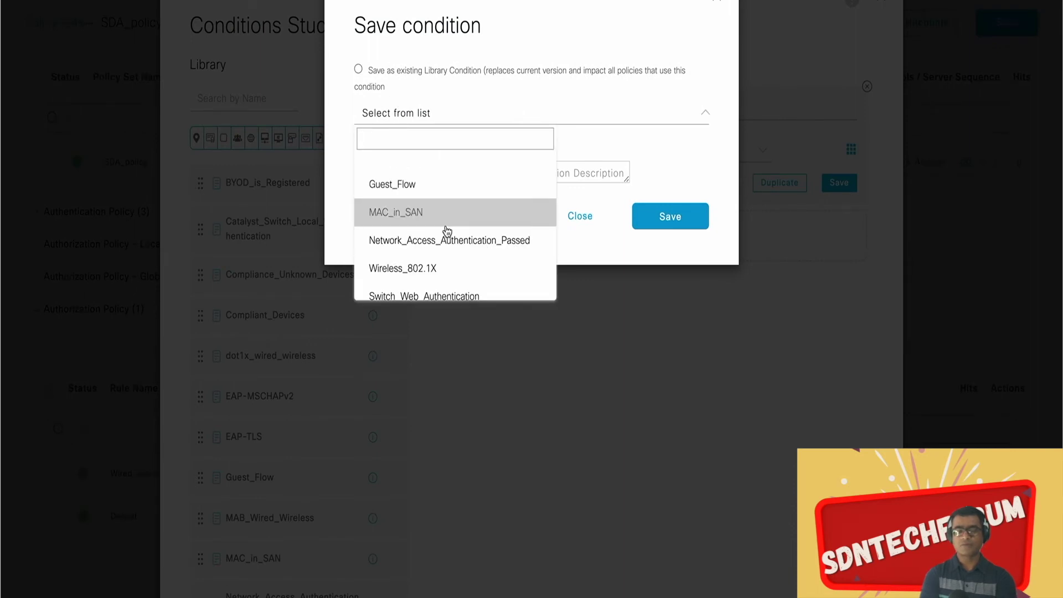
{"action": "scroll", "coordinate": [447, 230], "scroll_direction": "down", "scroll_amount": 3}
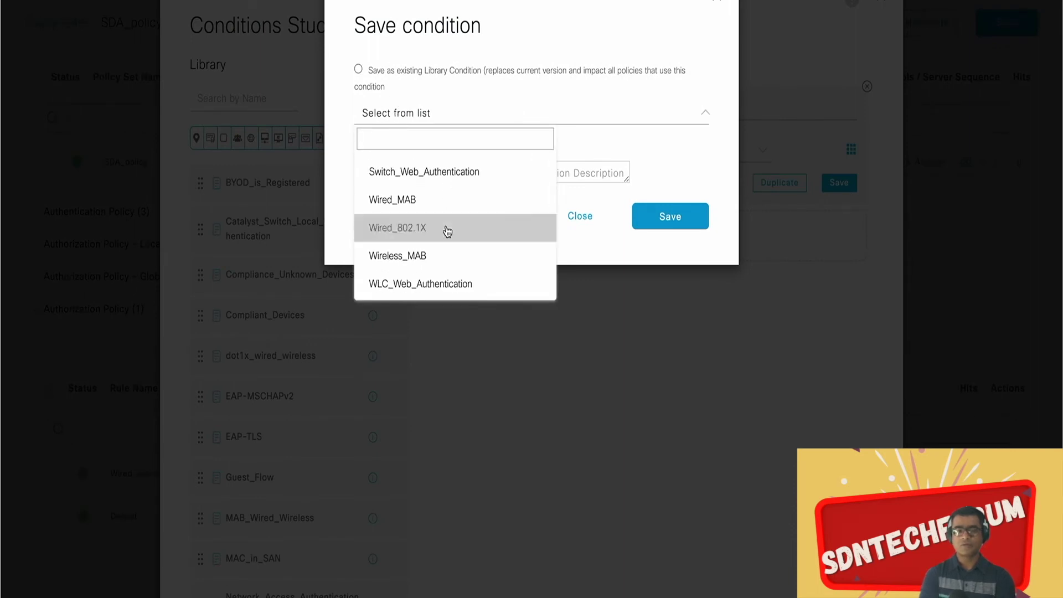
{"action": "scroll", "coordinate": [447, 232], "scroll_direction": "down", "scroll_amount": 2}
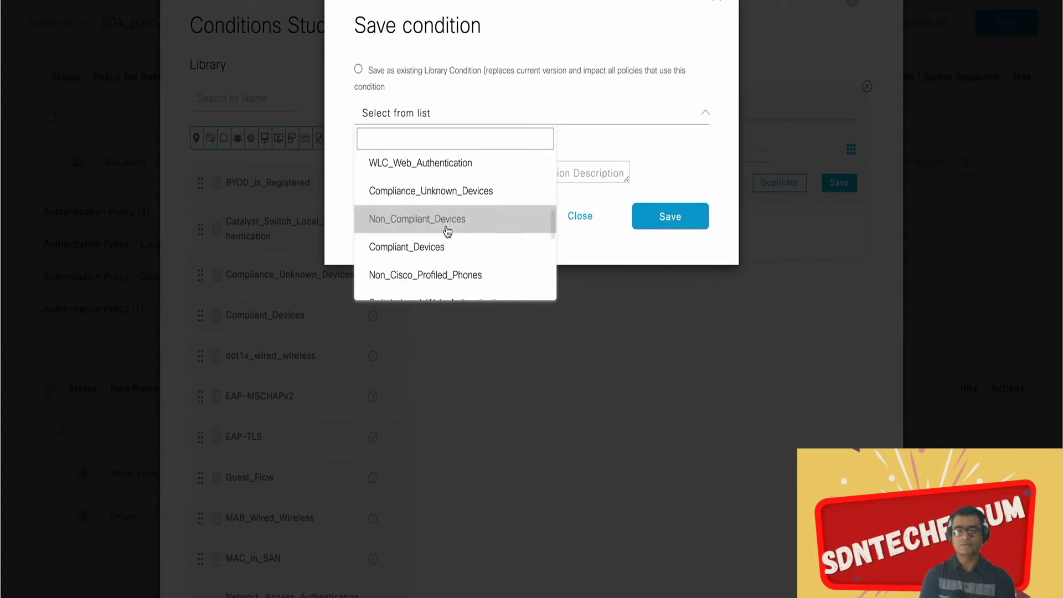
{"action": "scroll", "coordinate": [447, 231], "scroll_direction": "down", "scroll_amount": 3}
{"action": "scroll", "coordinate": [447, 232], "scroll_direction": "down", "scroll_amount": 2}
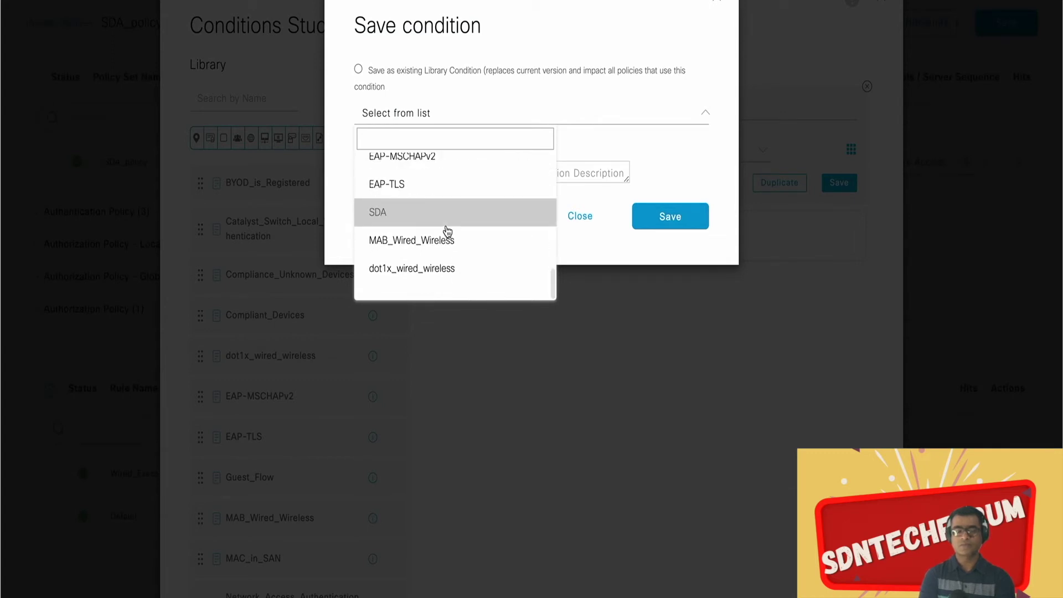
{"action": "left_click", "coordinate": [636, 111]}
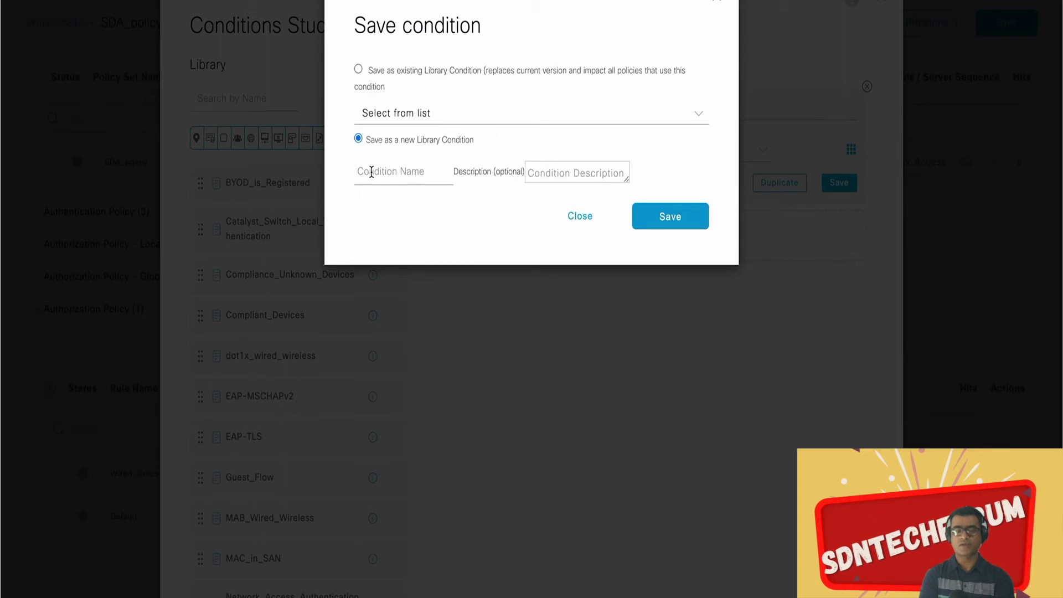
{"action": "left_click", "coordinate": [372, 172]}
{"action": "type", "text": "W"}
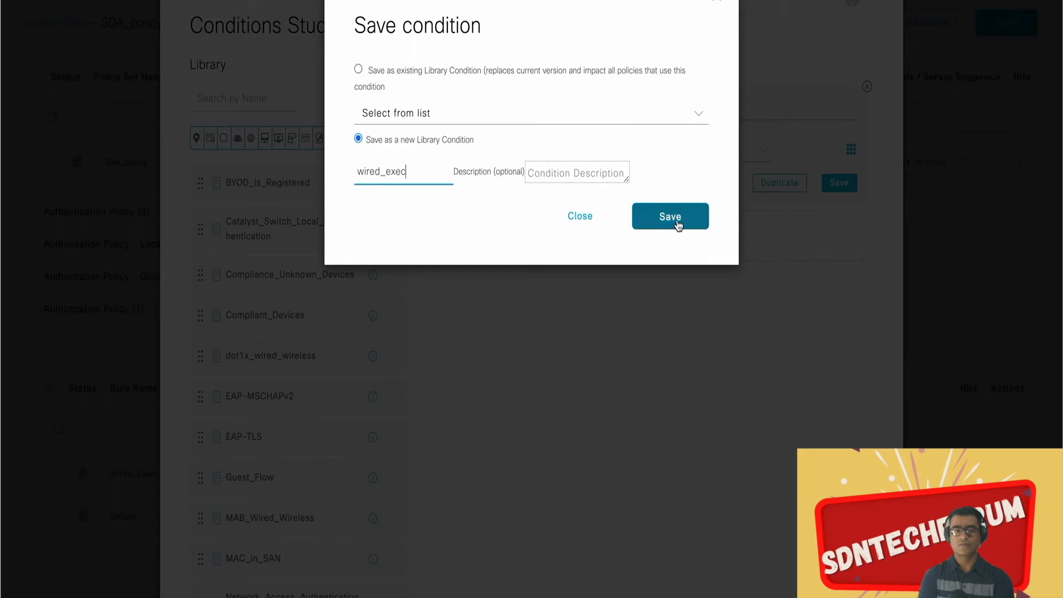
{"action": "left_click", "coordinate": [679, 224]}
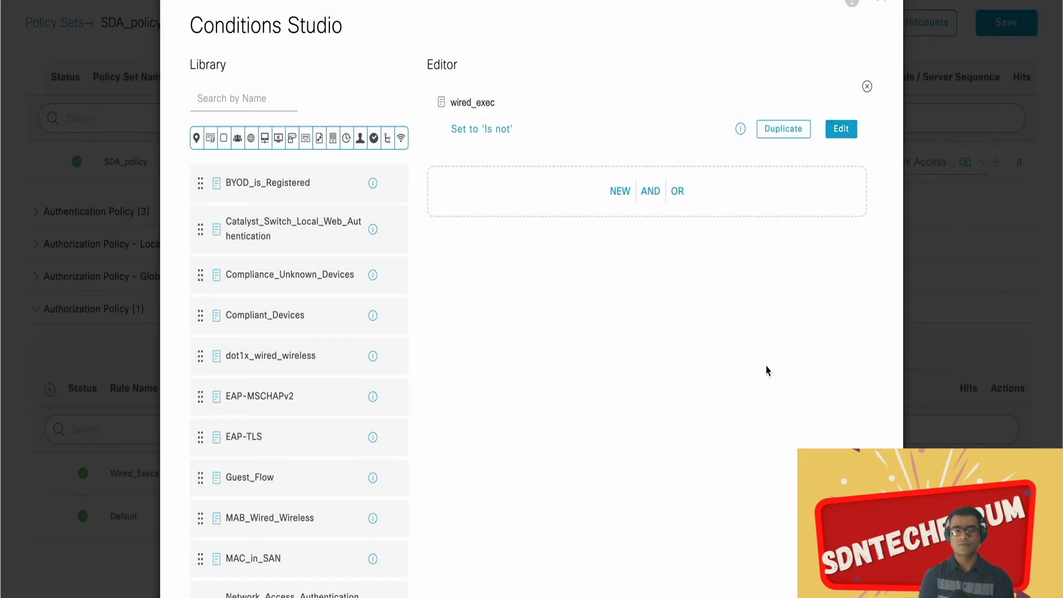
{"action": "scroll", "coordinate": [762, 354], "scroll_direction": "down", "scroll_amount": 3}
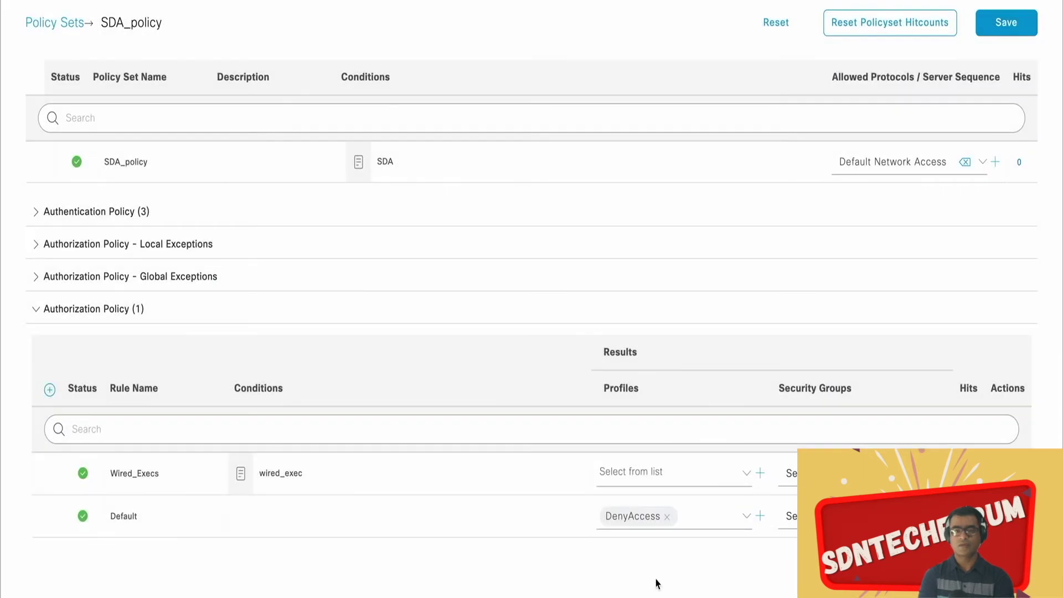
Assign the Managers security group to the Wired_Execs authorization rule
{"action": "left_click", "coordinate": [741, 477]}
{"action": "scroll", "coordinate": [720, 576], "scroll_direction": "down", "scroll_amount": 2}
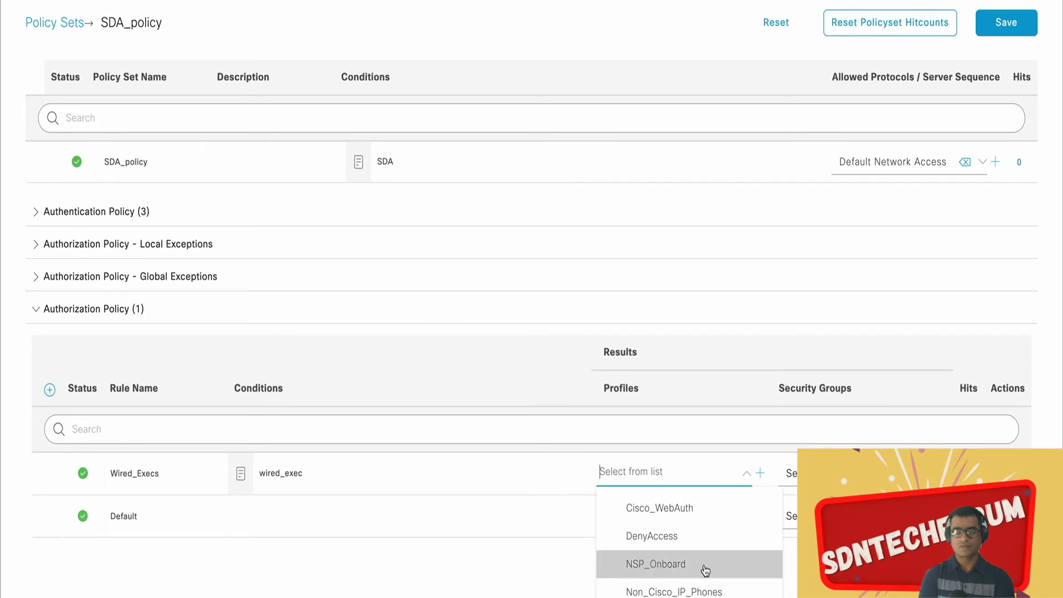
{"action": "scroll", "coordinate": [695, 571], "scroll_direction": "up", "scroll_amount": 3}
{"action": "left_click", "coordinate": [789, 473]}
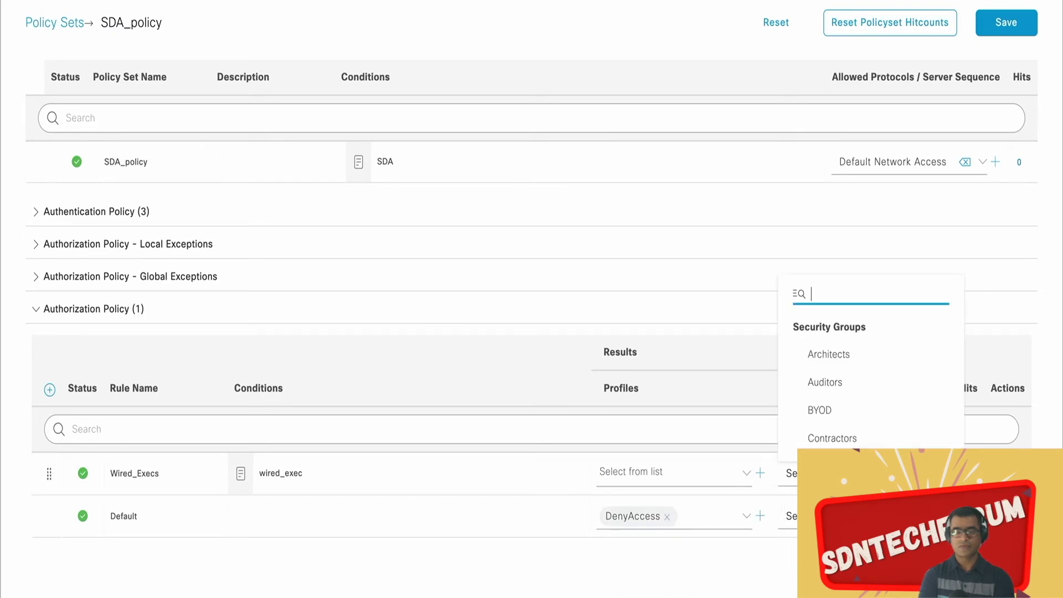
{"action": "scroll", "coordinate": [884, 396], "scroll_direction": "down", "scroll_amount": 5}
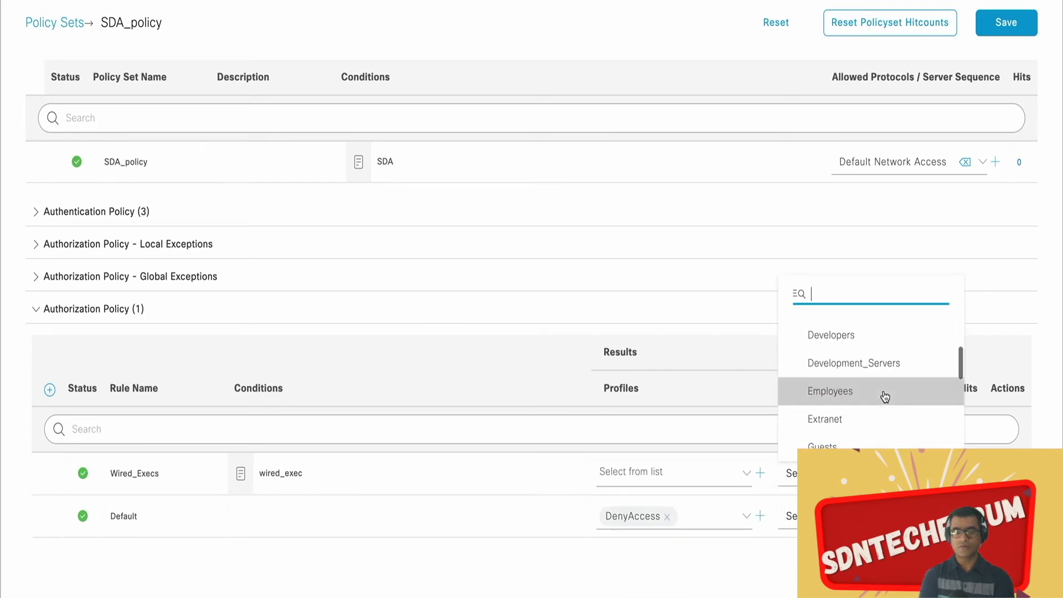
{"action": "scroll", "coordinate": [884, 397], "scroll_direction": "down", "scroll_amount": 2}
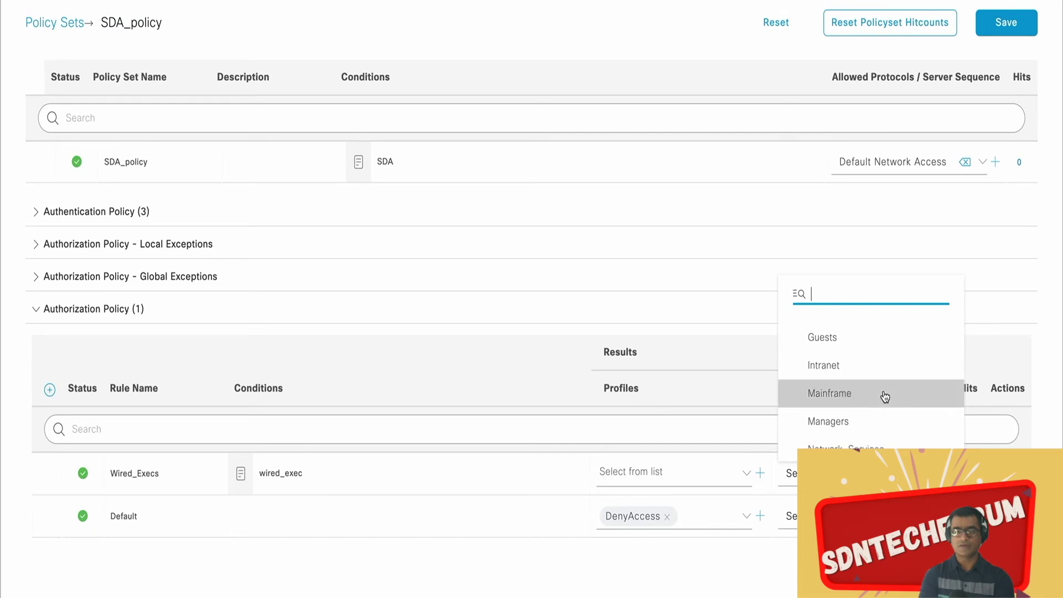
{"action": "left_click", "coordinate": [879, 422]}
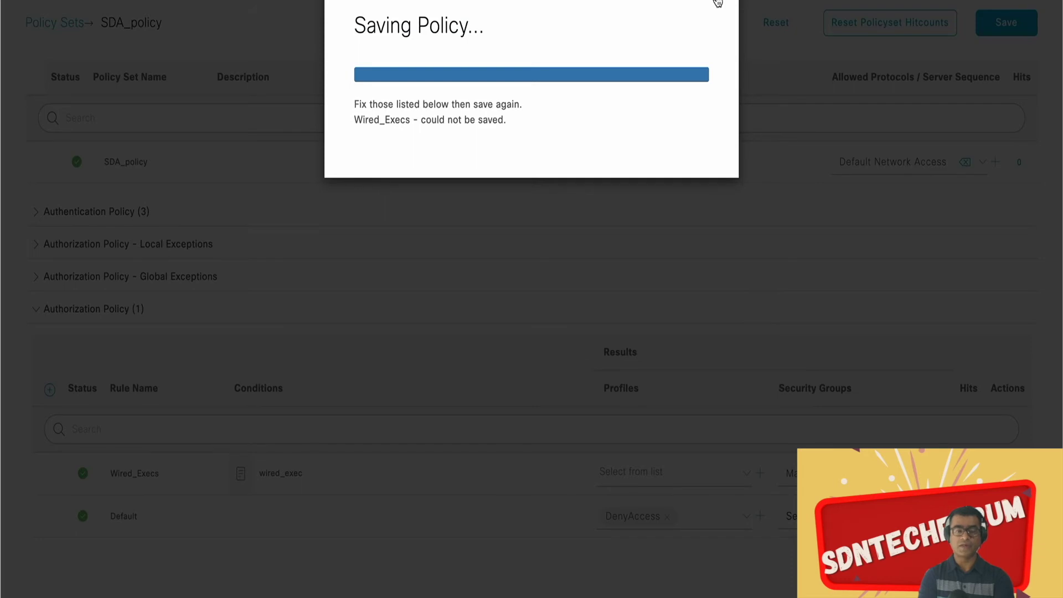
Give Wired_Execs the PermitAccess profile, save the SDA_policy set, and review the authorization rules
{"action": "left_click", "coordinate": [719, 3]}
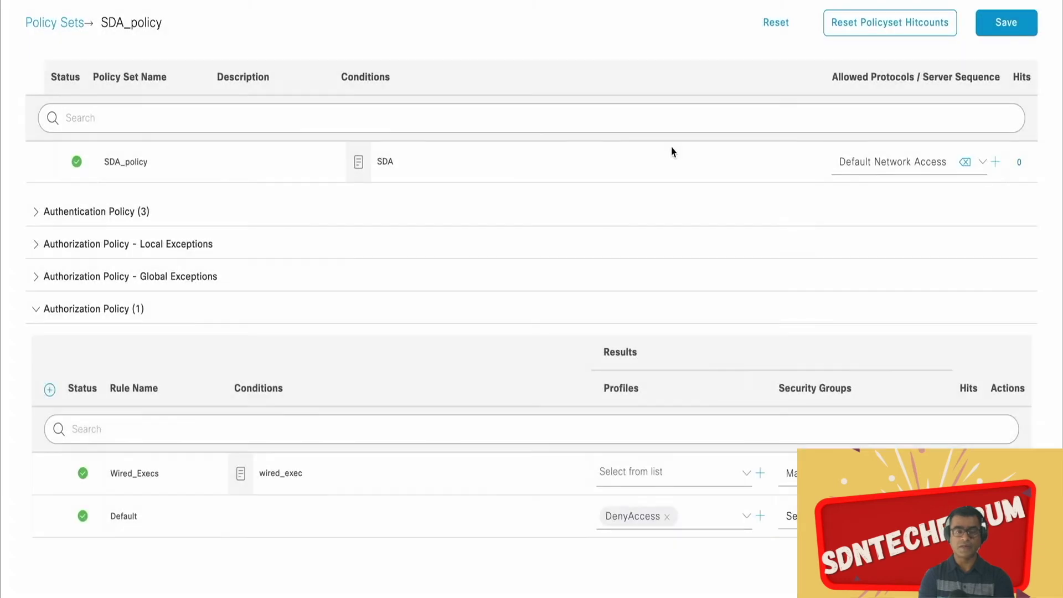
{"action": "left_click", "coordinate": [684, 478]}
{"action": "scroll", "coordinate": [702, 536], "scroll_direction": "down", "scroll_amount": 2}
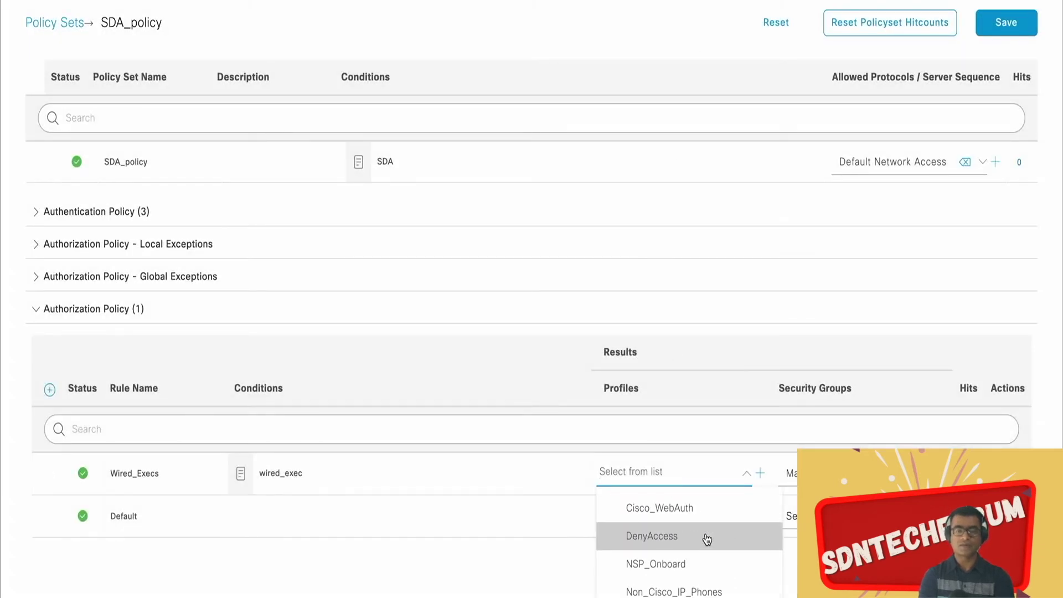
{"action": "scroll", "coordinate": [690, 554], "scroll_direction": "down", "scroll_amount": 1}
{"action": "left_click", "coordinate": [665, 565]}
{"action": "left_click", "coordinate": [1007, 22]}
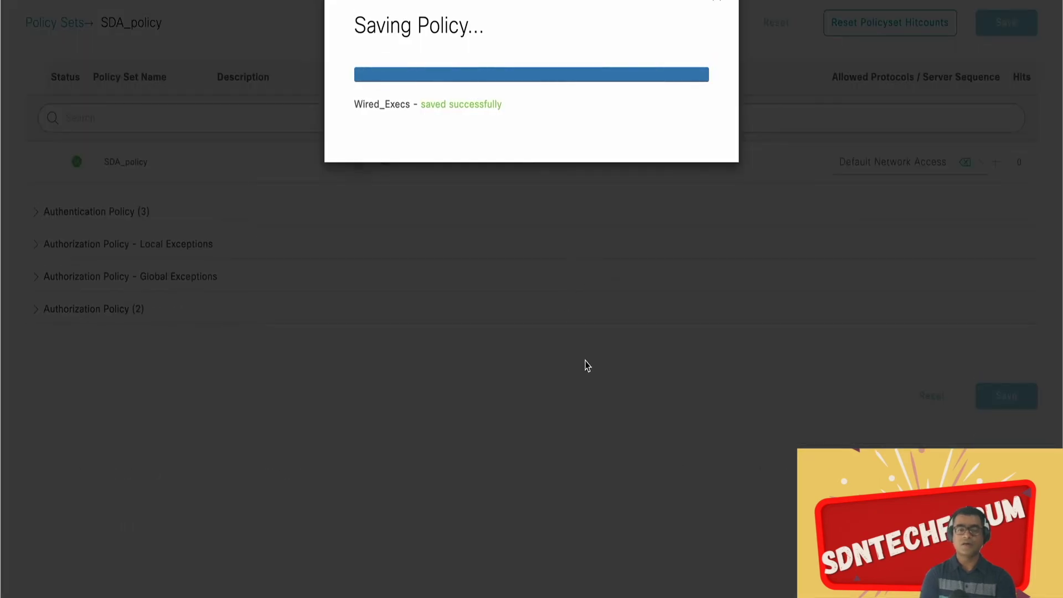
{"action": "left_click", "coordinate": [723, 2]}
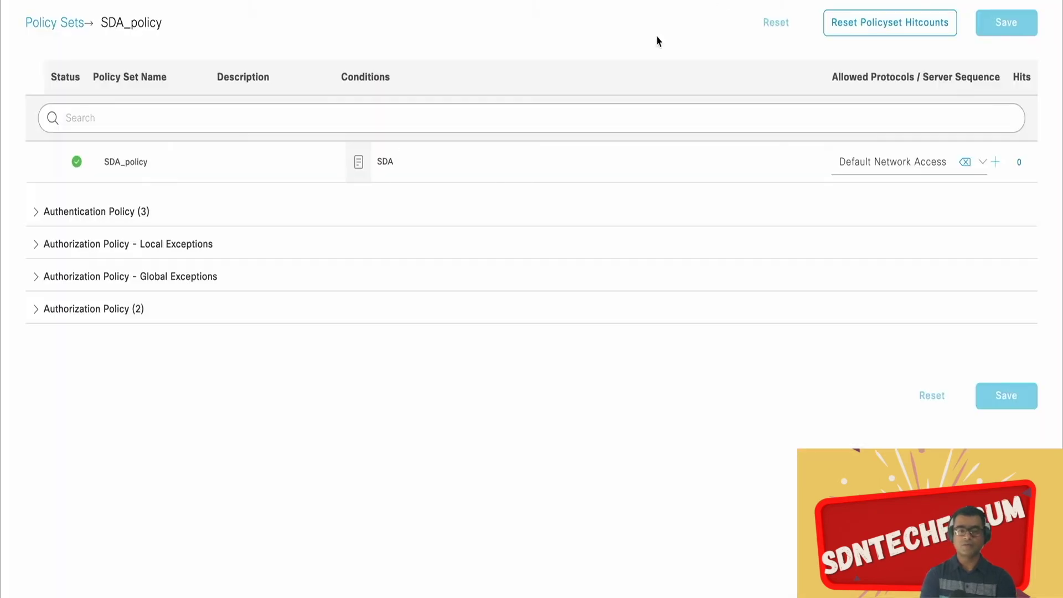
{"action": "left_click", "coordinate": [35, 309]}
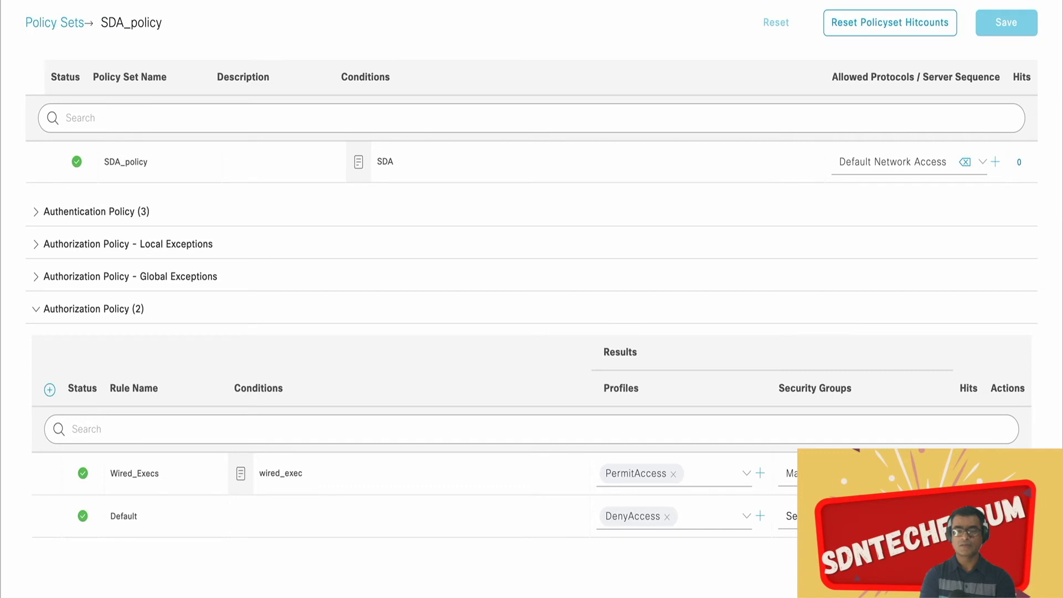
{"action": "key", "text": "super+slash"}
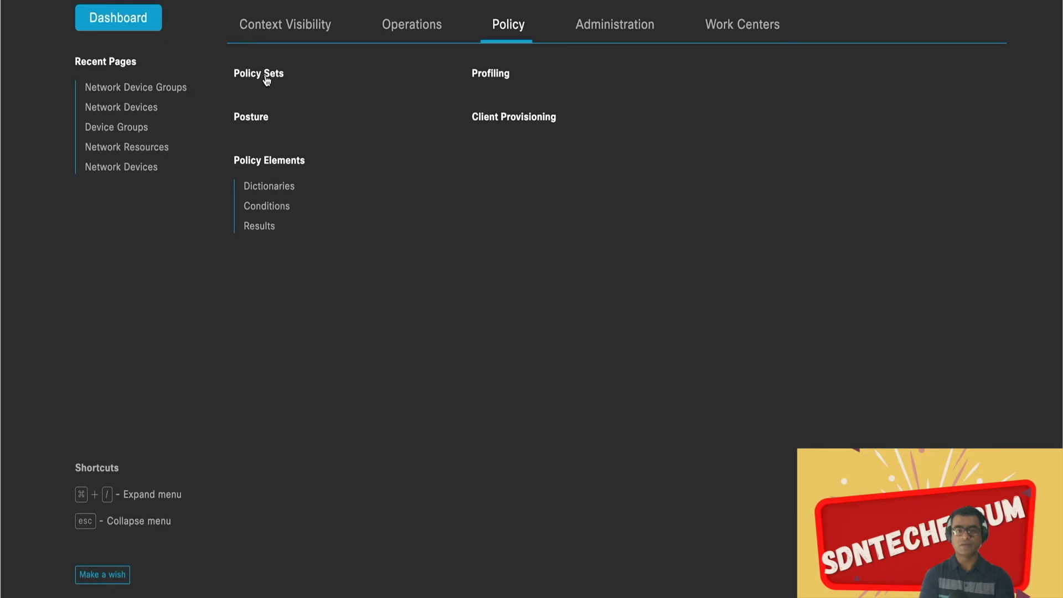
Start a new authorization profile under Policy Elements > Results > Authorization Profiles
{"action": "left_click", "coordinate": [267, 226]}
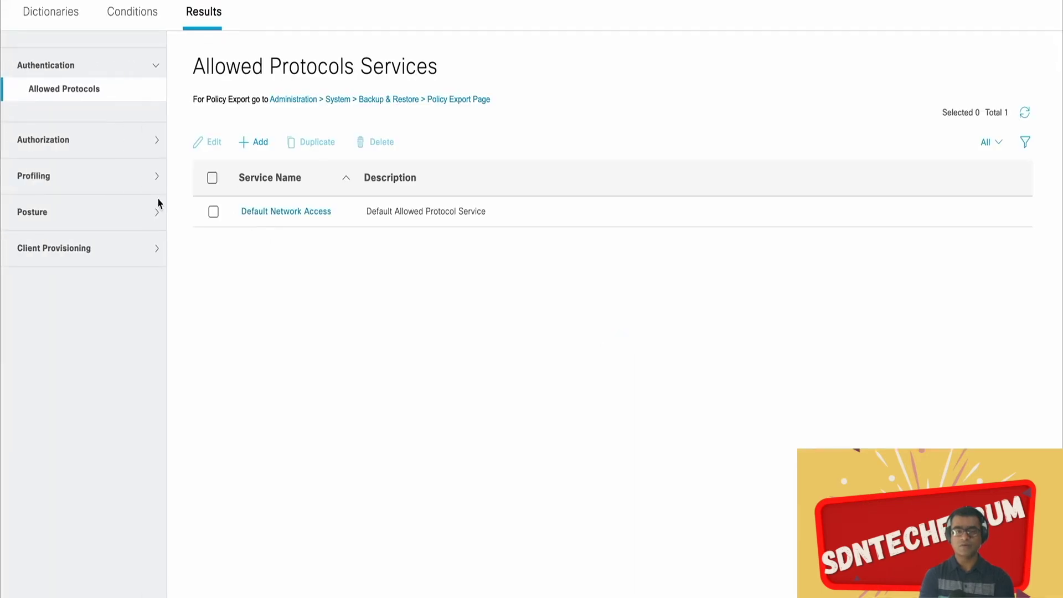
{"action": "left_click", "coordinate": [86, 142]}
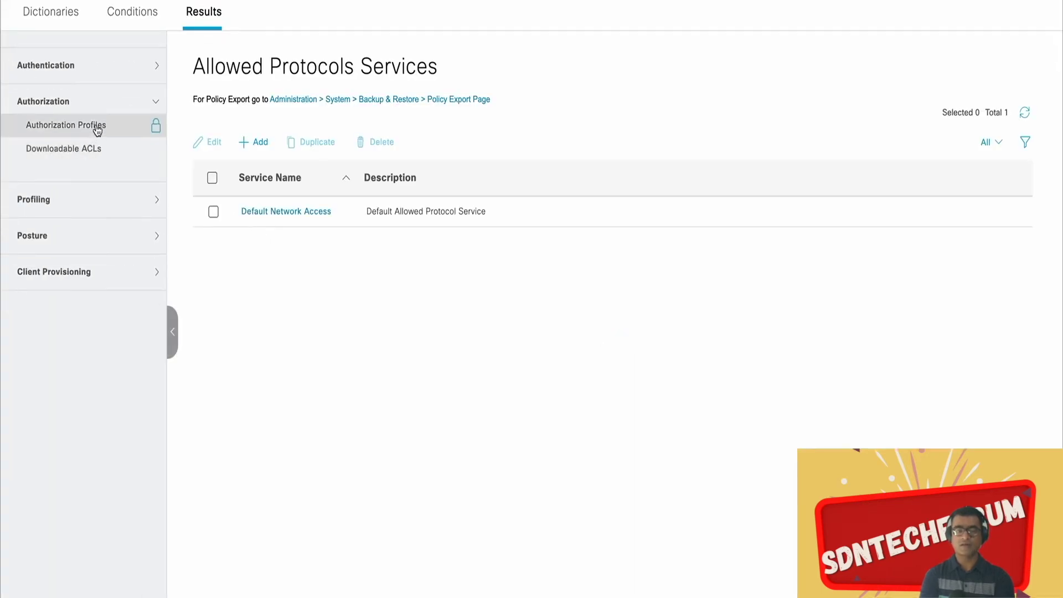
{"action": "left_click", "coordinate": [98, 129]}
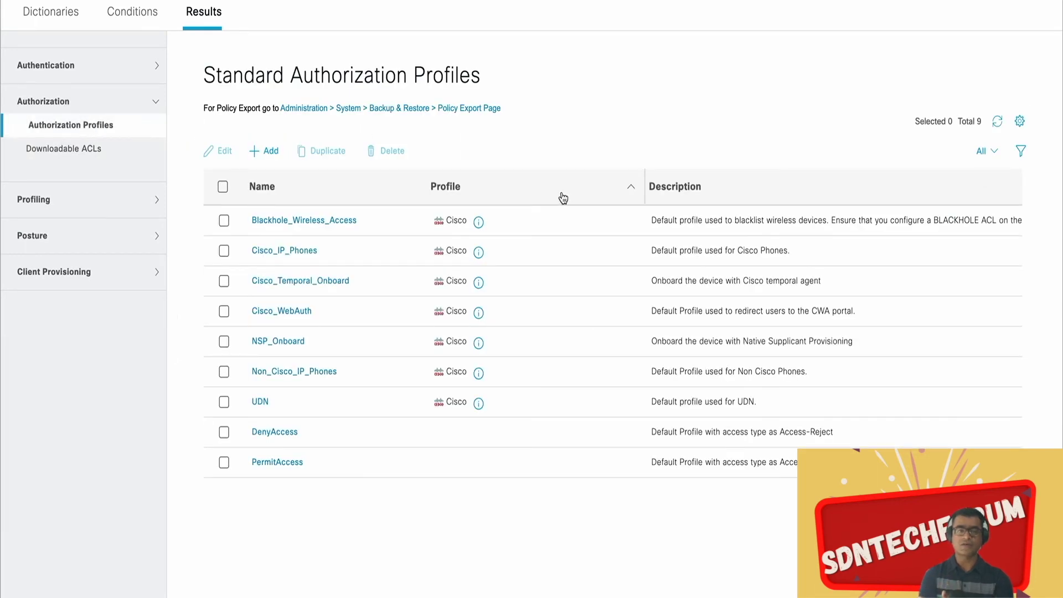
{"action": "left_click", "coordinate": [267, 152]}
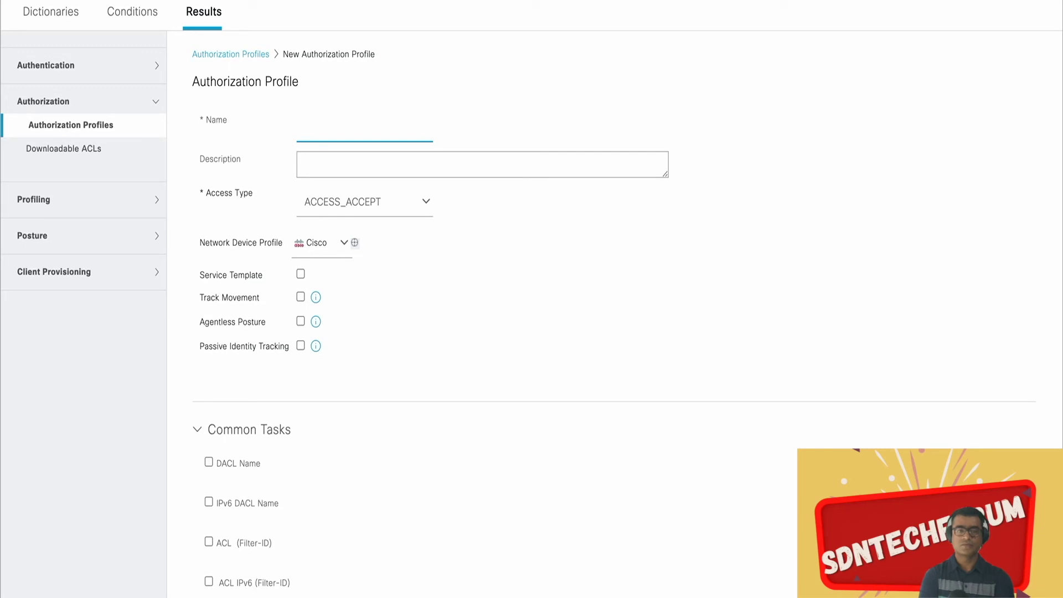
{"action": "key", "text": "Tab"}
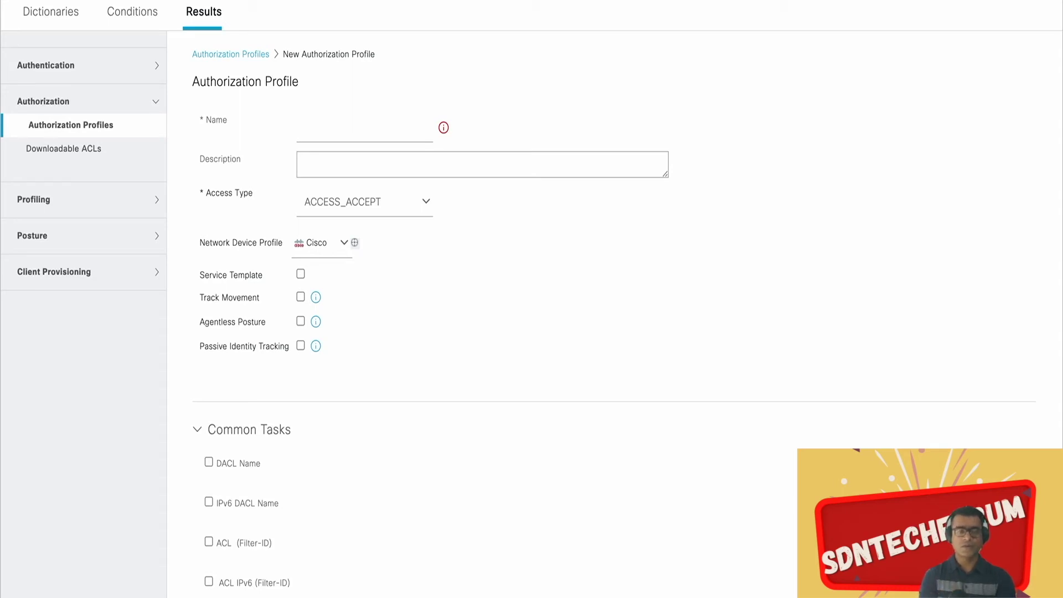
Name the new authorization profile Corporate_exec and keep Cisco as the network device profile
{"action": "left_click", "coordinate": [333, 136]}
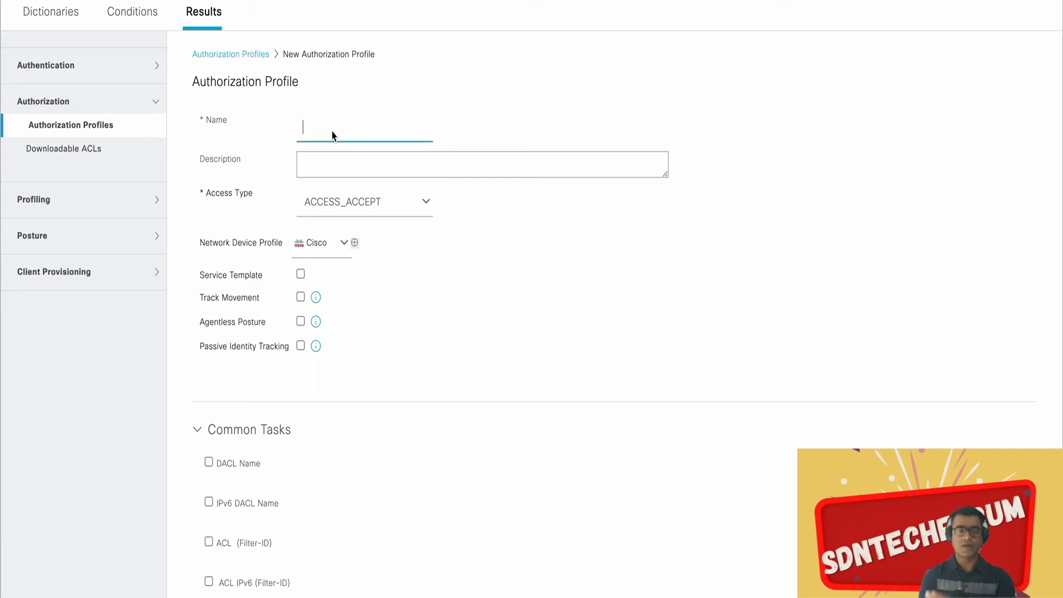
{"action": "type", "text": "Corporate_exec"}
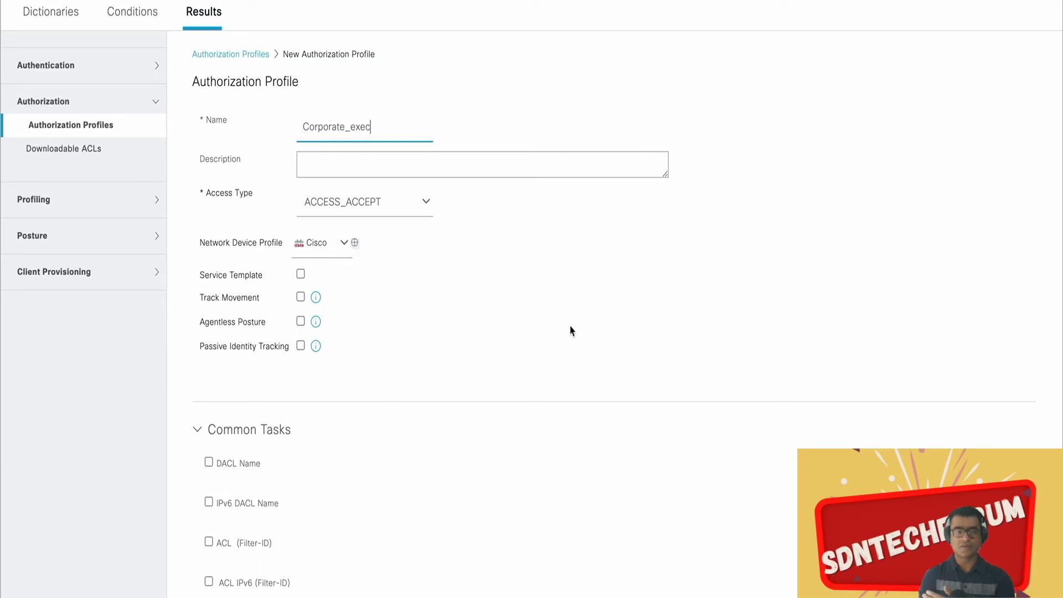
{"action": "scroll", "coordinate": [571, 330], "scroll_direction": "down", "scroll_amount": 1}
{"action": "left_click", "coordinate": [344, 201]}
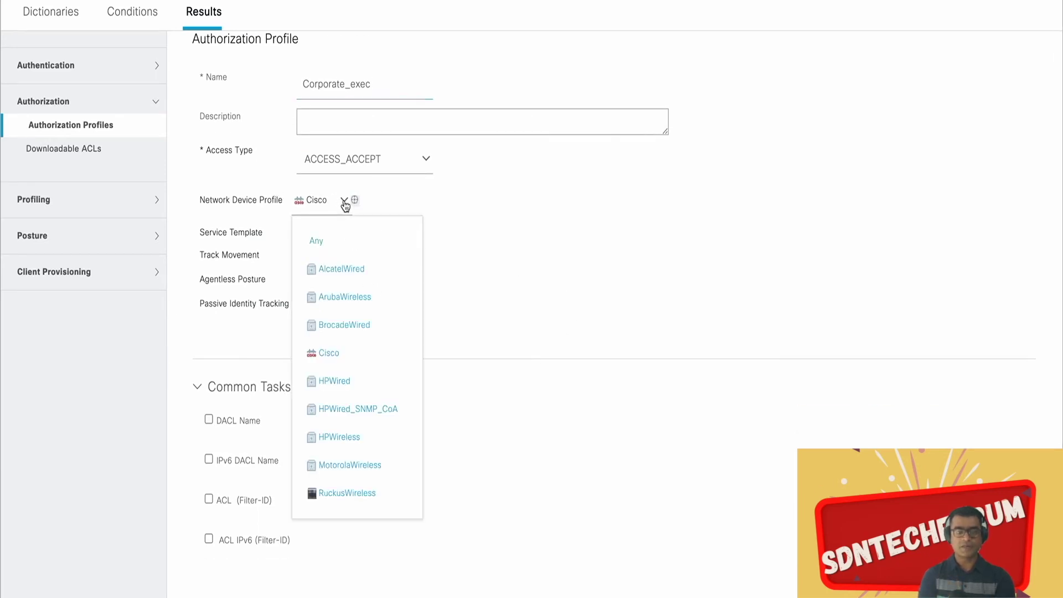
{"action": "left_click", "coordinate": [527, 220]}
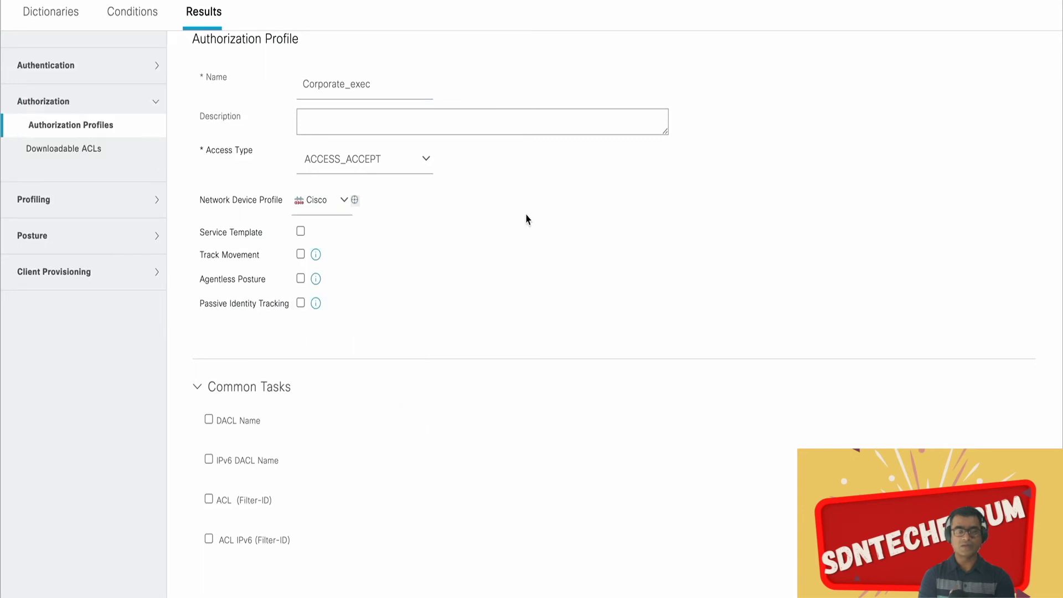
Enable VLAN under Common Tasks with ID/Name 172_16_92_0-Corporate_VN
{"action": "scroll", "coordinate": [527, 220], "scroll_direction": "down", "scroll_amount": 3}
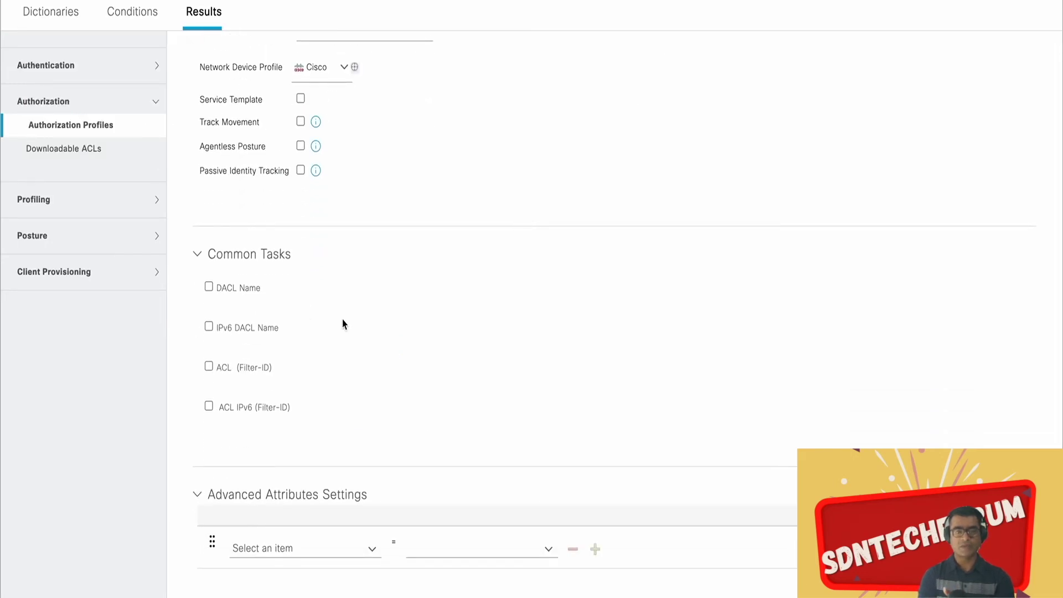
{"action": "scroll", "coordinate": [342, 324], "scroll_direction": "down", "scroll_amount": 3}
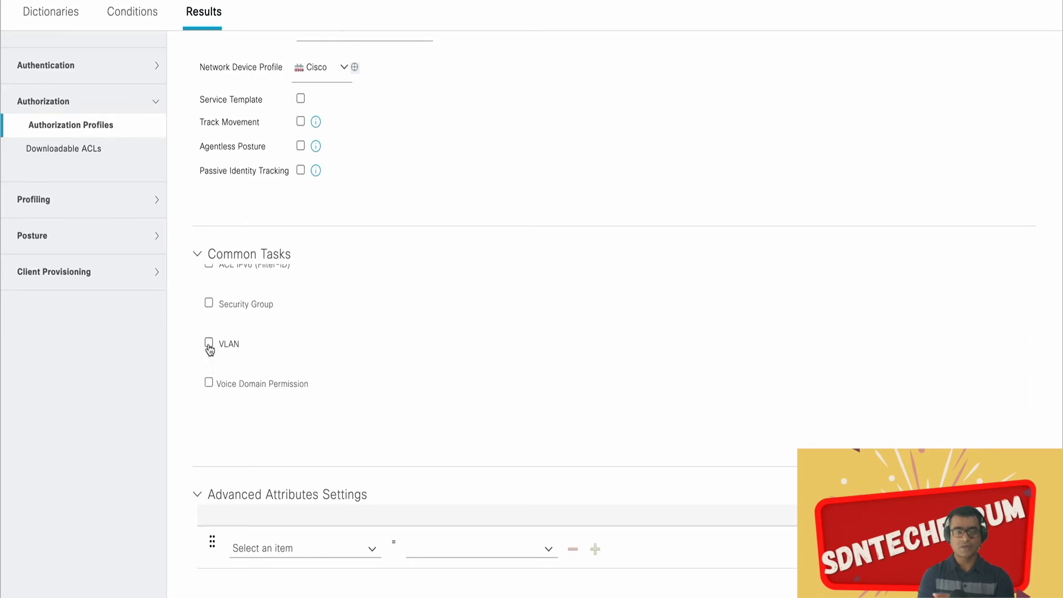
{"action": "left_click", "coordinate": [209, 344]}
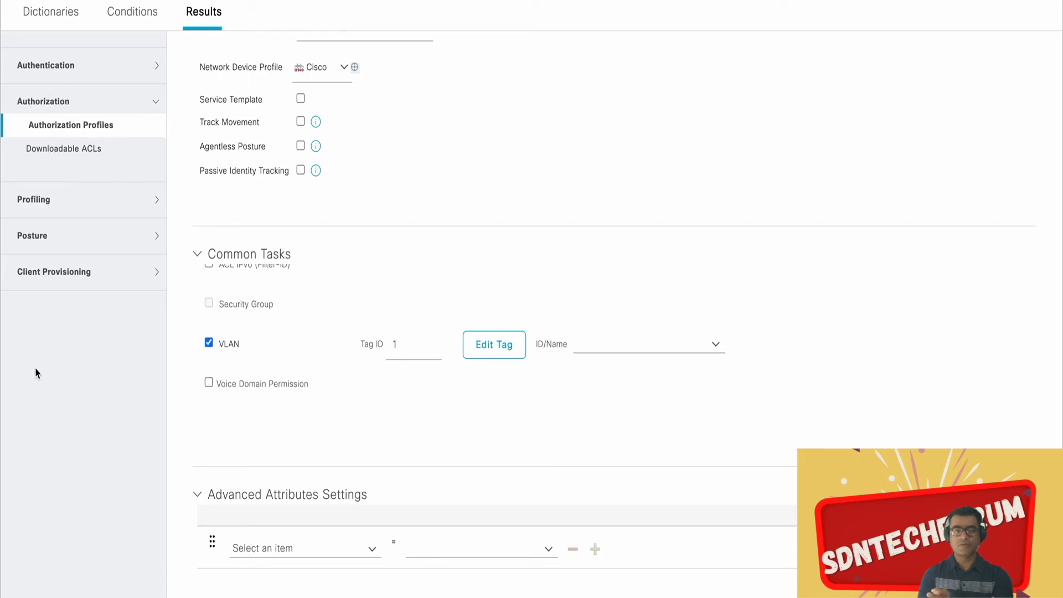
{"action": "left_click", "coordinate": [599, 344]}
{"action": "type", "text": "172_16_92_0-Corporate_VN"}
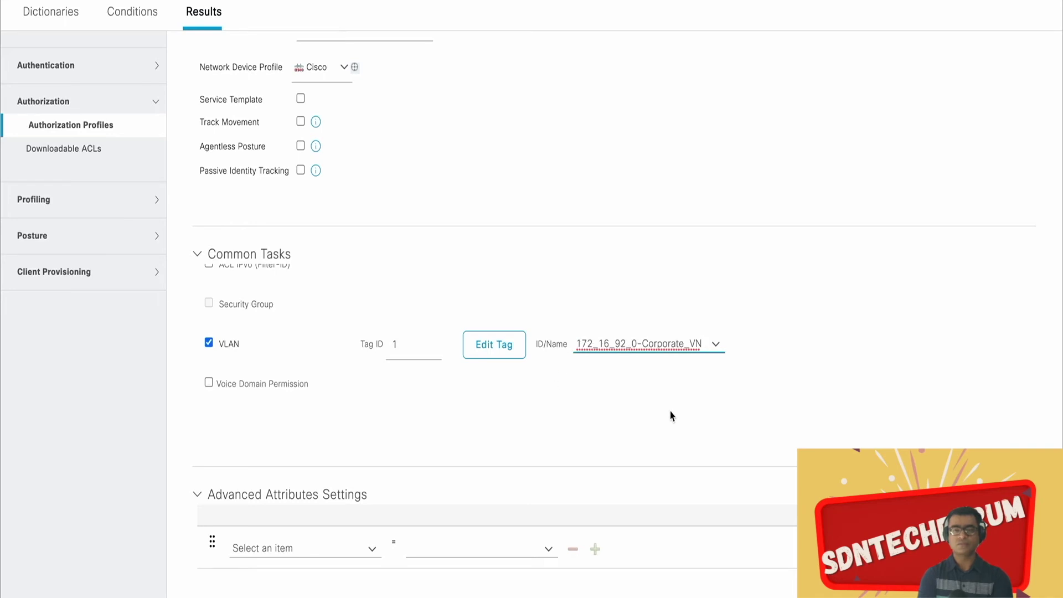
{"action": "scroll", "coordinate": [671, 416], "scroll_direction": "down", "scroll_amount": 5}
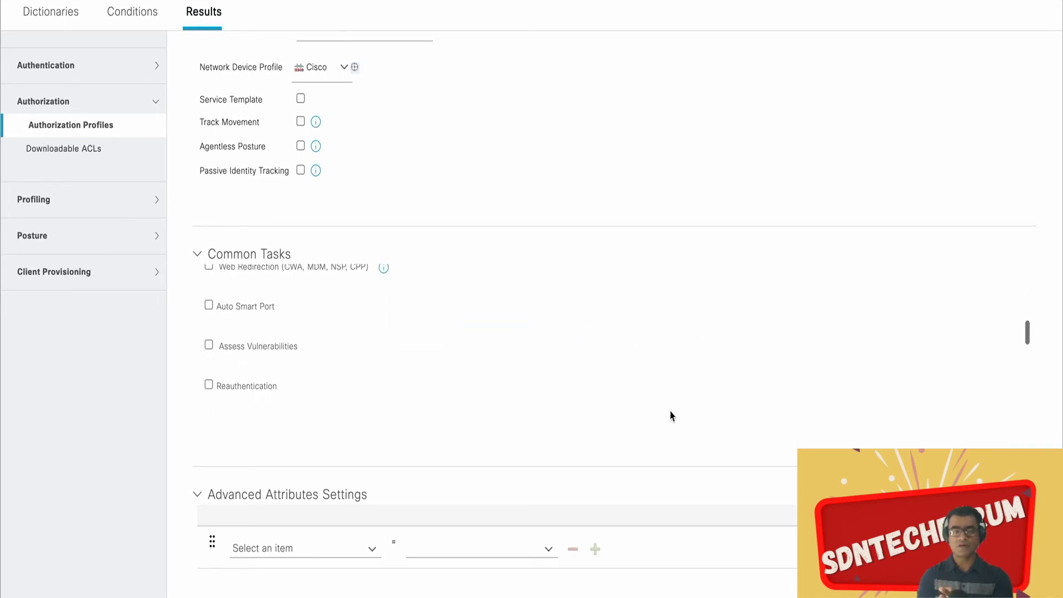
{"action": "scroll", "coordinate": [670, 416], "scroll_direction": "up", "scroll_amount": 4}
{"action": "scroll", "coordinate": [933, 399], "scroll_direction": "down", "scroll_amount": 5}
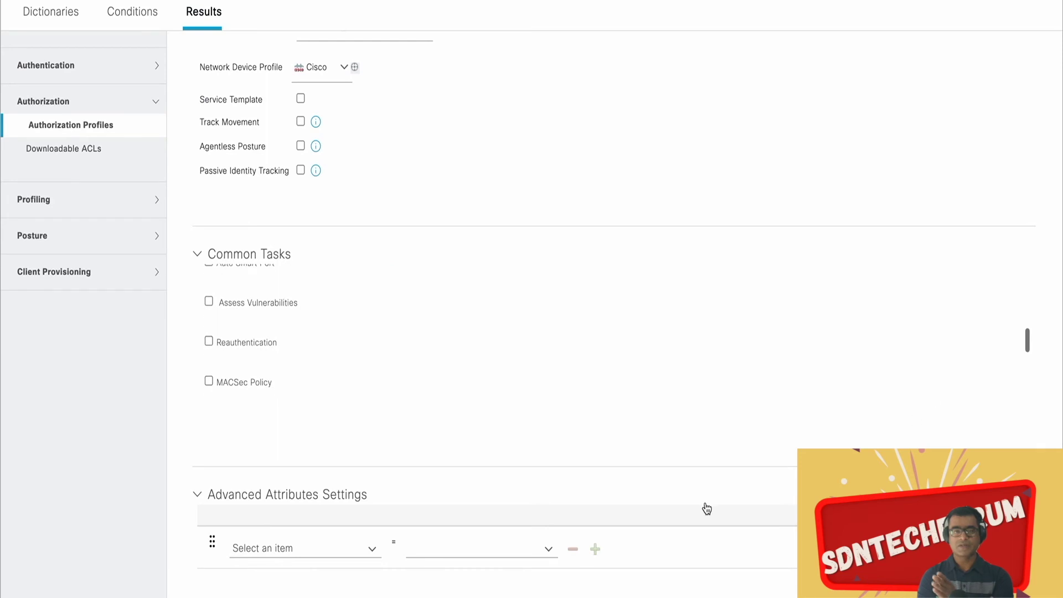
{"action": "scroll", "coordinate": [705, 498], "scroll_direction": "down", "scroll_amount": 4}
{"action": "scroll", "coordinate": [708, 498], "scroll_direction": "up", "scroll_amount": 4}
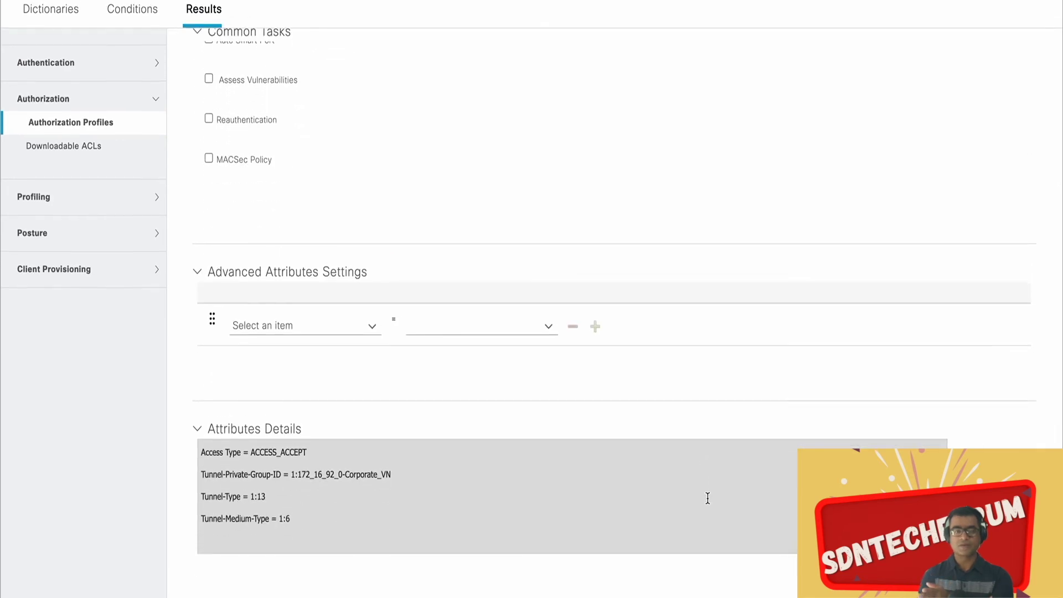
{"action": "scroll", "coordinate": [708, 501], "scroll_direction": "up", "scroll_amount": 4}
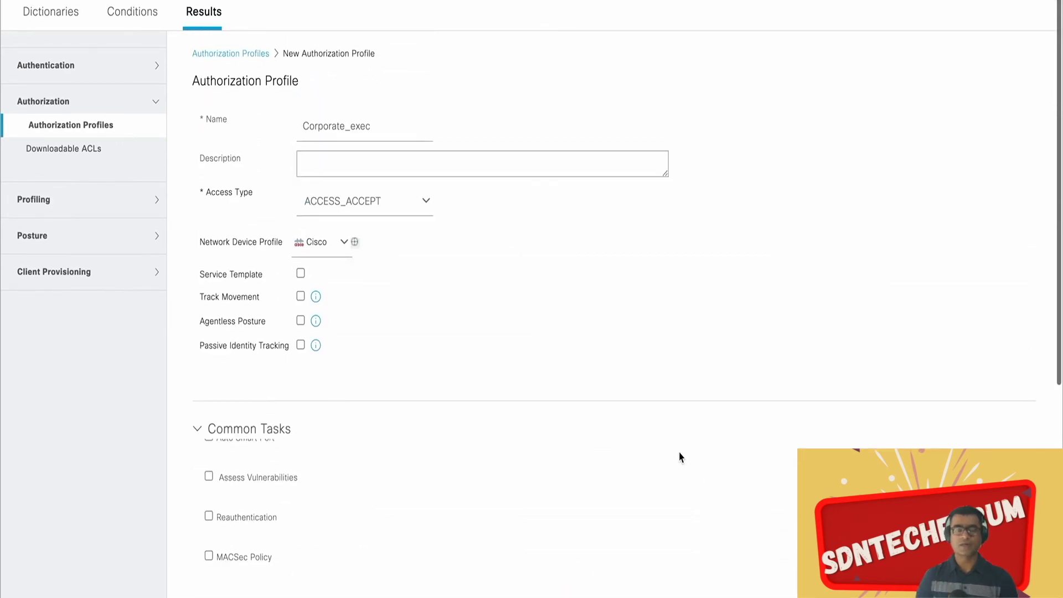
{"action": "scroll", "coordinate": [682, 458], "scroll_direction": "up", "scroll_amount": 5}
{"action": "scroll", "coordinate": [684, 465], "scroll_direction": "up", "scroll_amount": 1}
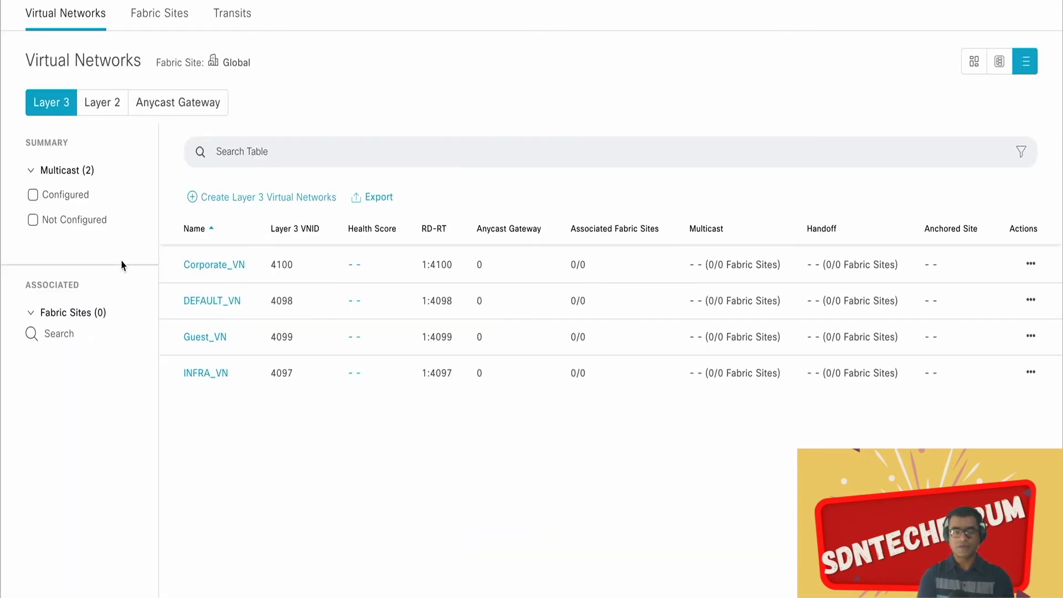
In DNA Center, show East-01's IP Address Pools and select the 172.16.92.0/24 Infra_EMP subnet
{"action": "left_click", "coordinate": [17, 8]}
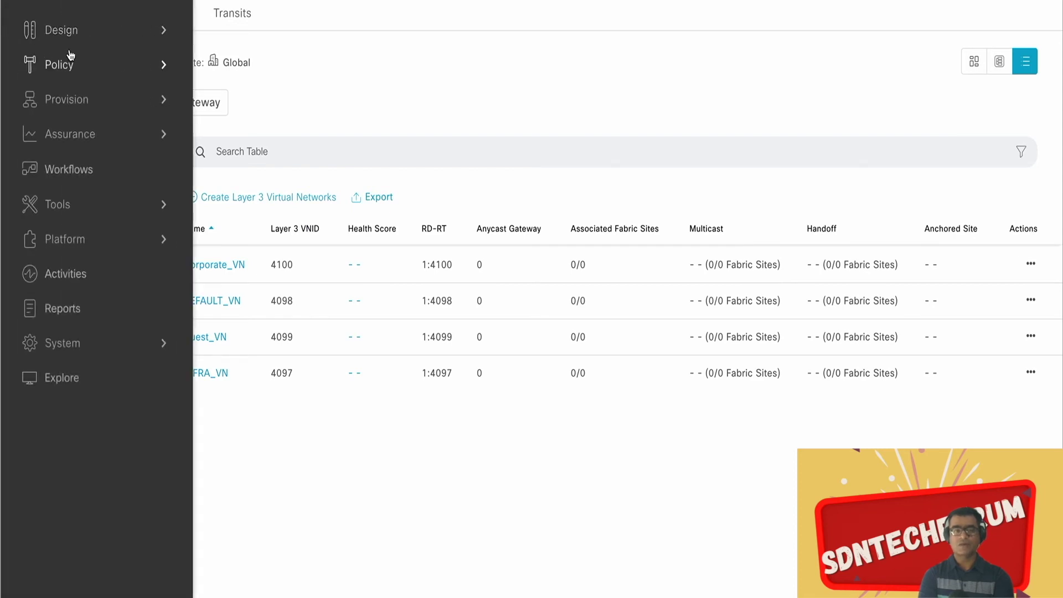
{"action": "mouse_move", "coordinate": [82, 31]}
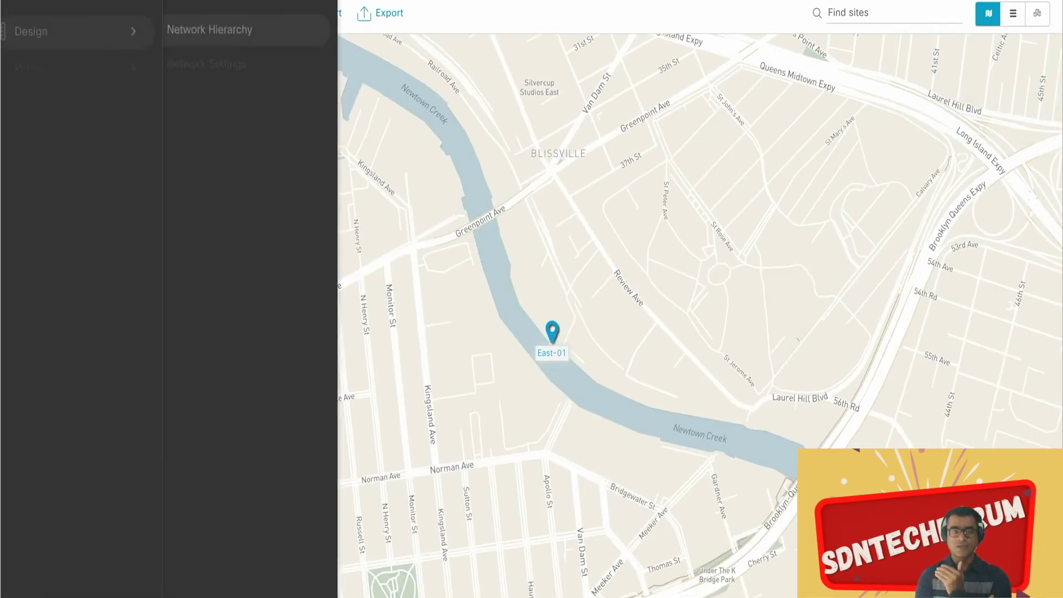
{"action": "left_click", "coordinate": [267, 62]}
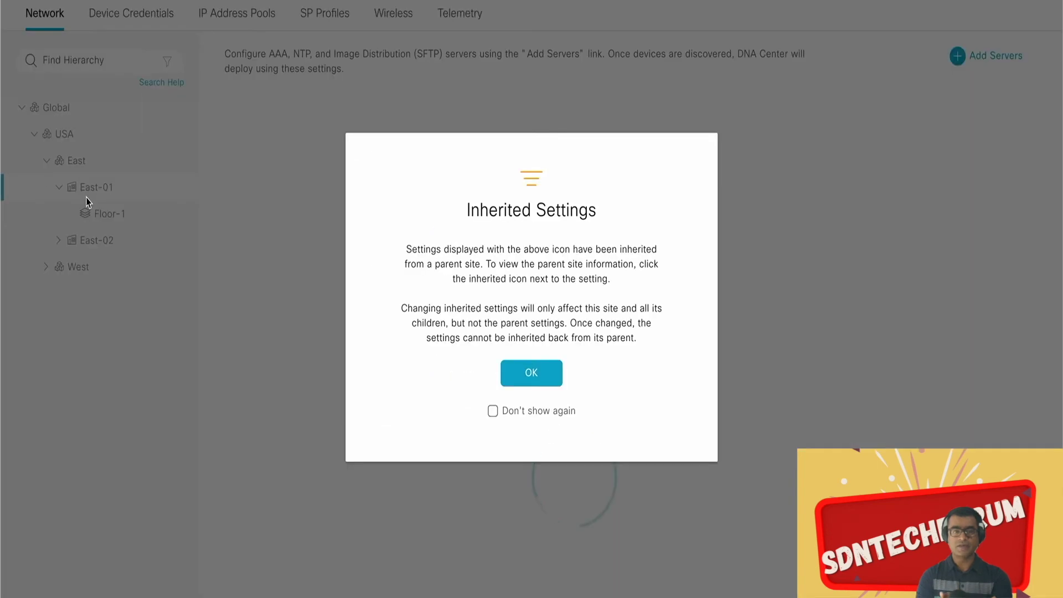
{"action": "left_click", "coordinate": [532, 380]}
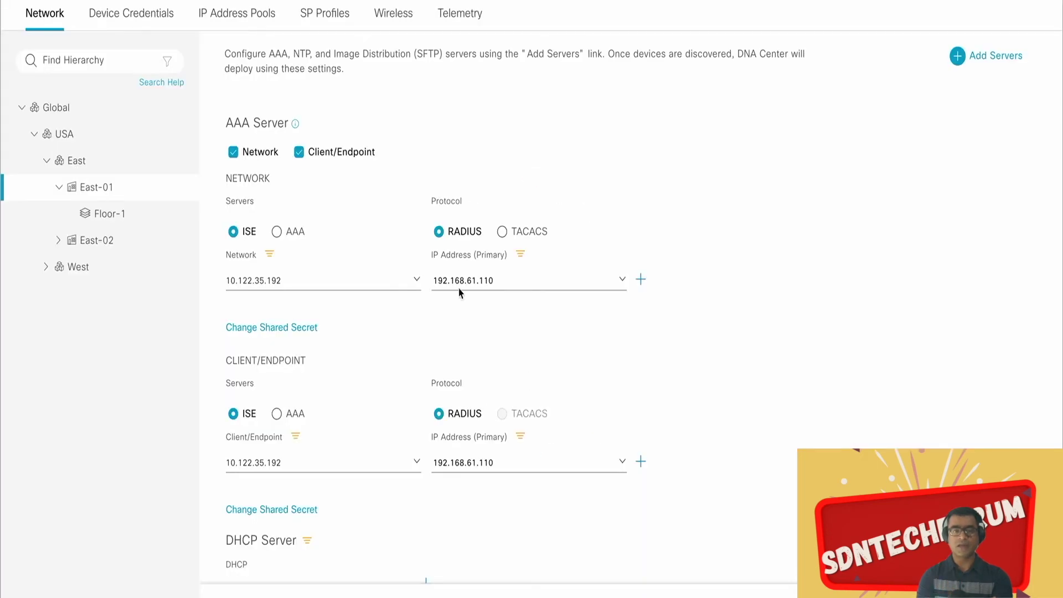
{"action": "left_click", "coordinate": [255, 22]}
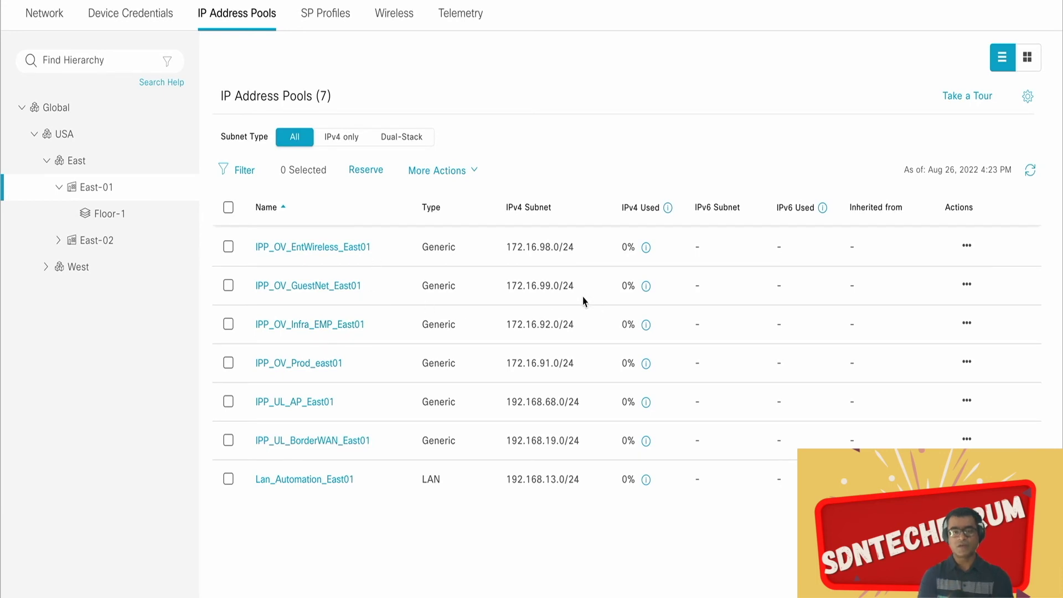
{"action": "left_click_drag", "start_coordinate": [581, 332], "coordinate": [501, 331]}
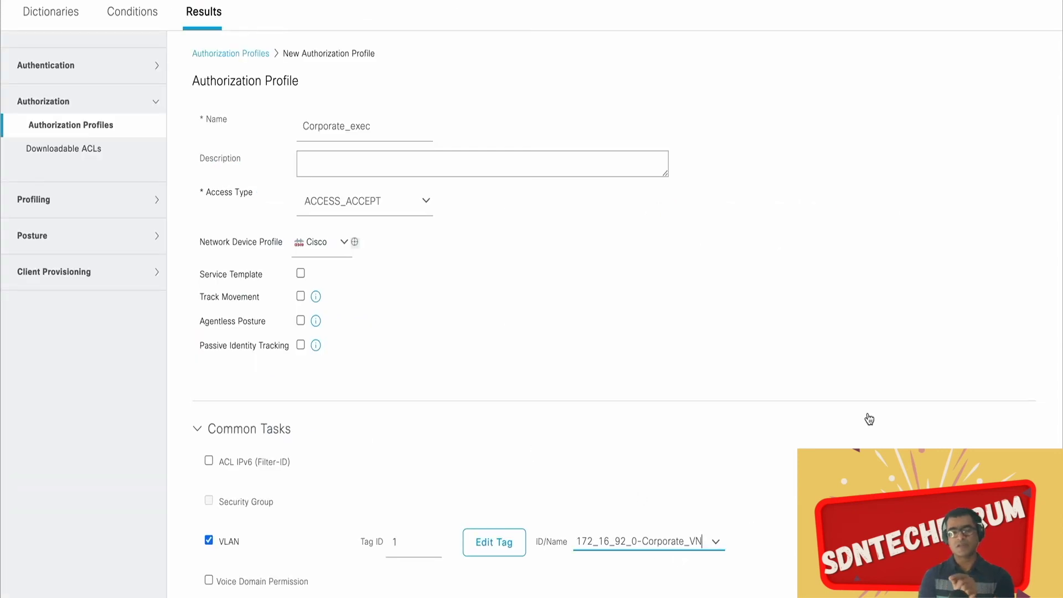
Navigate from the authorization profiles to Policy > Policy Sets
{"action": "scroll", "coordinate": [869, 418], "scroll_direction": "down", "scroll_amount": 7}
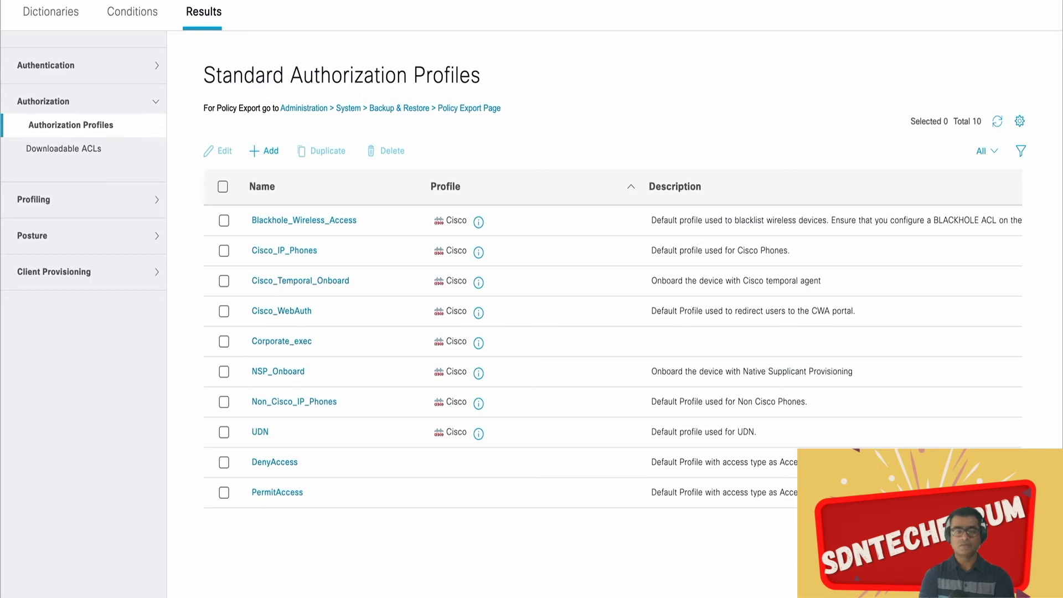
{"action": "key", "text": "super+slash"}
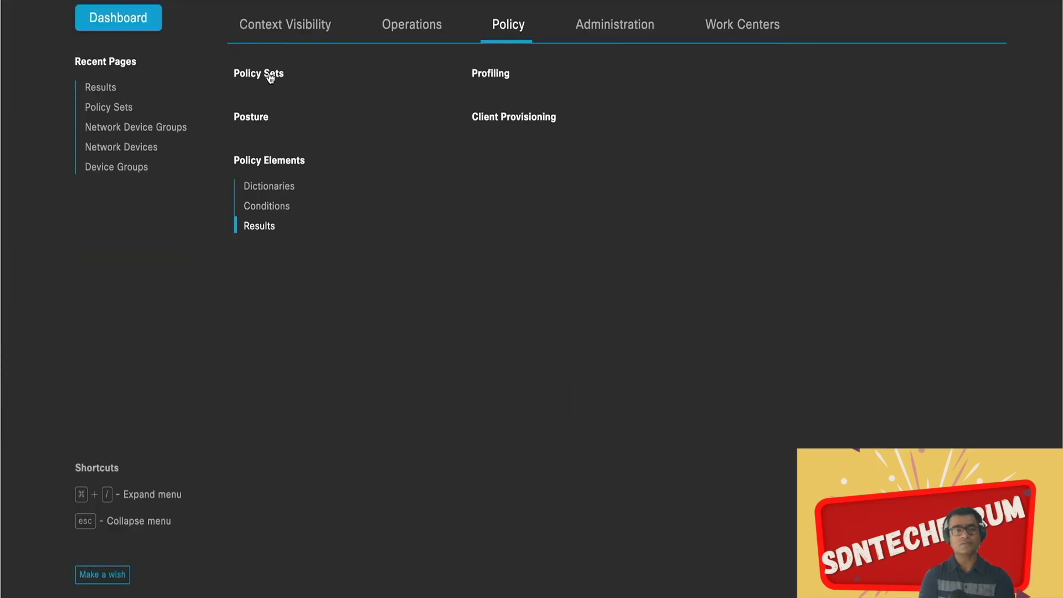
{"action": "left_click", "coordinate": [270, 79]}
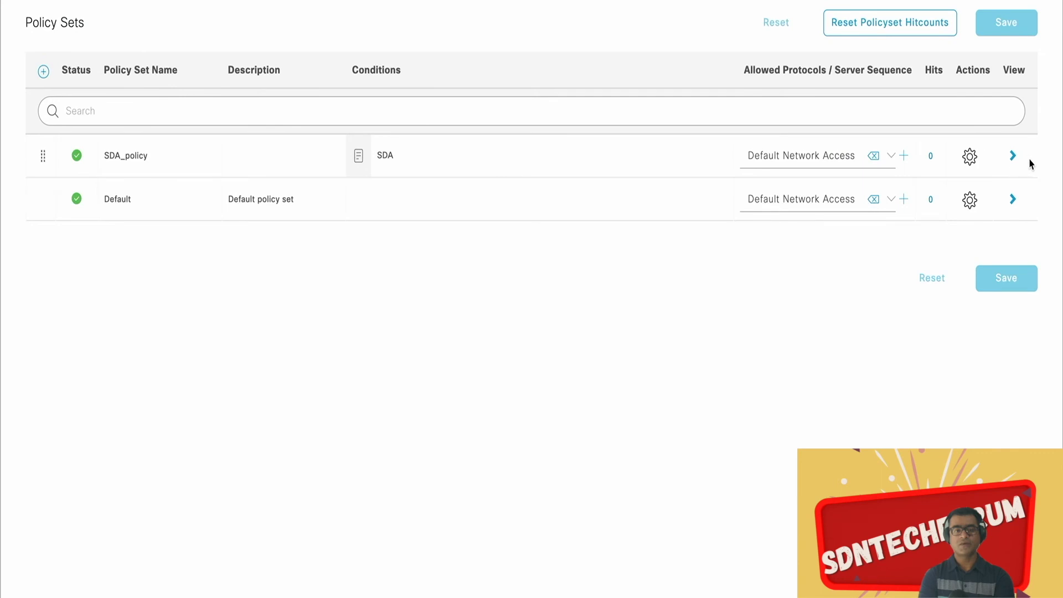
Swap PermitAccess for Corporate_exec on SDA_policy's Wired_Execs rule and save the policy set
{"action": "left_click", "coordinate": [1013, 156]}
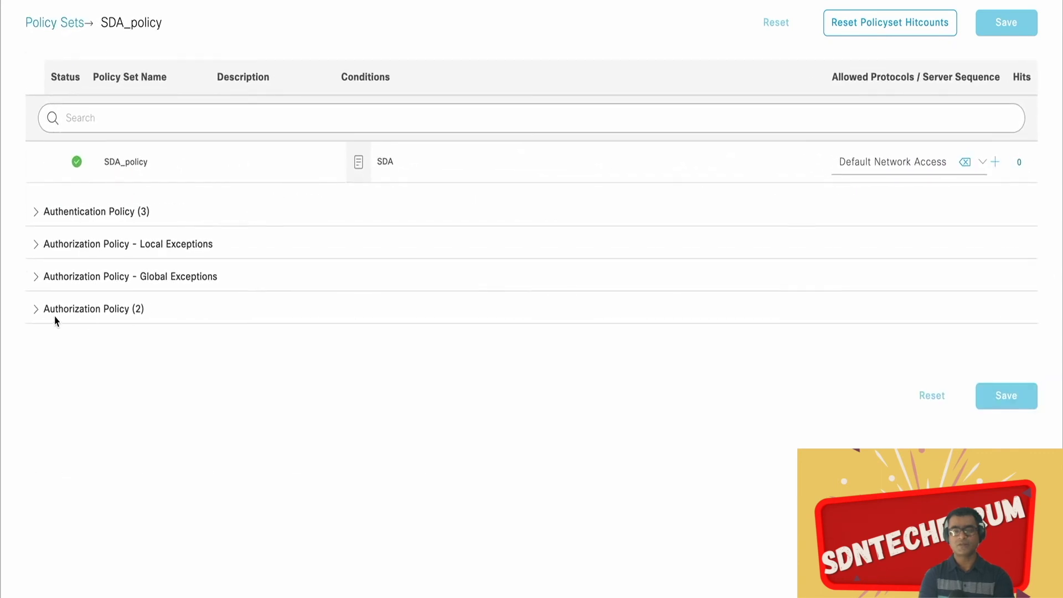
{"action": "left_click", "coordinate": [35, 310]}
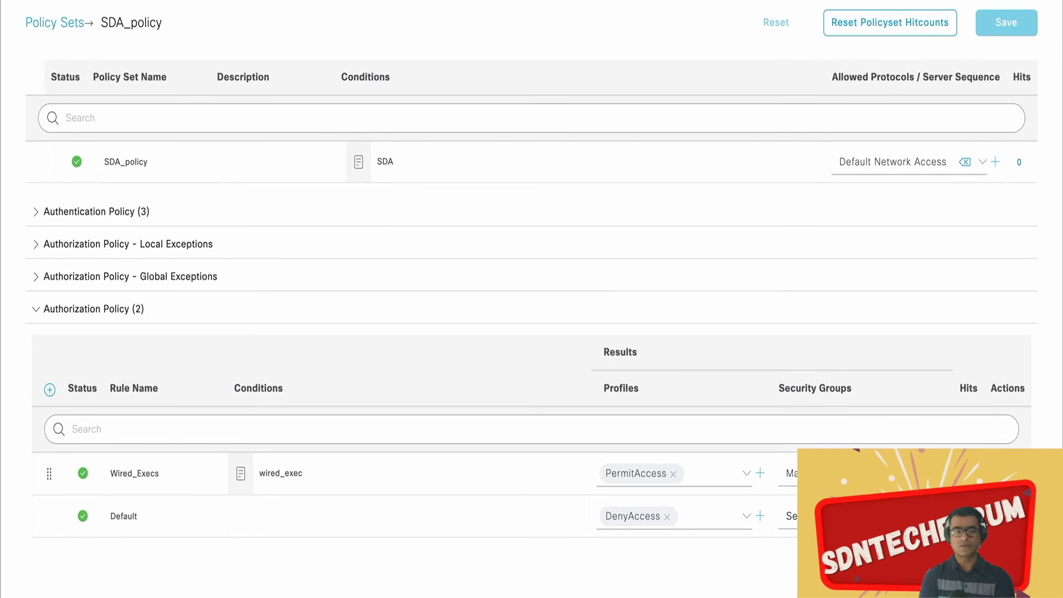
{"action": "left_click", "coordinate": [674, 475]}
{"action": "scroll", "coordinate": [678, 536], "scroll_direction": "down", "scroll_amount": 3}
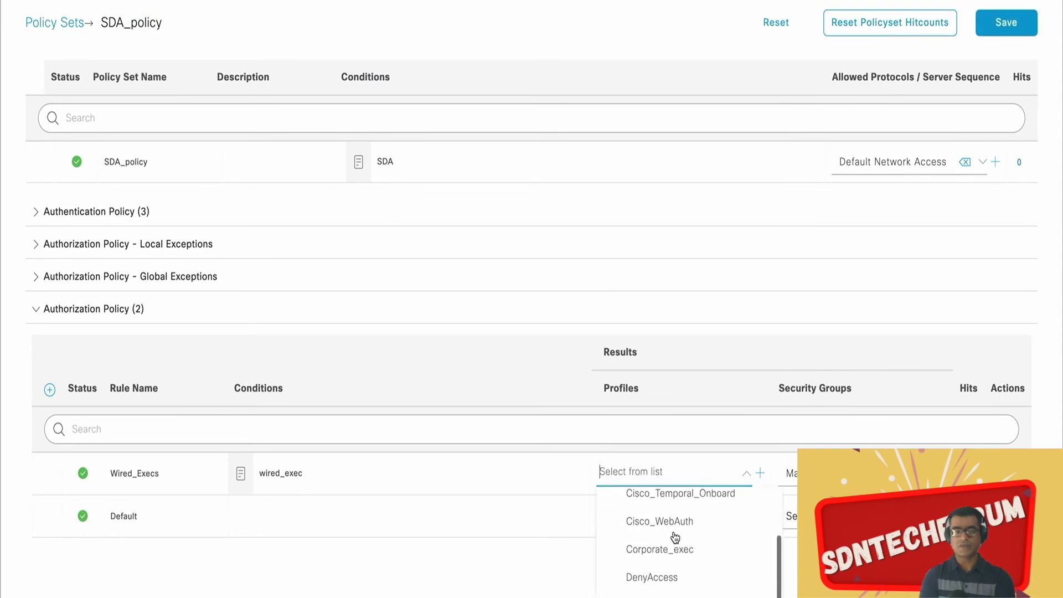
{"action": "scroll", "coordinate": [690, 539], "scroll_direction": "up", "scroll_amount": 4}
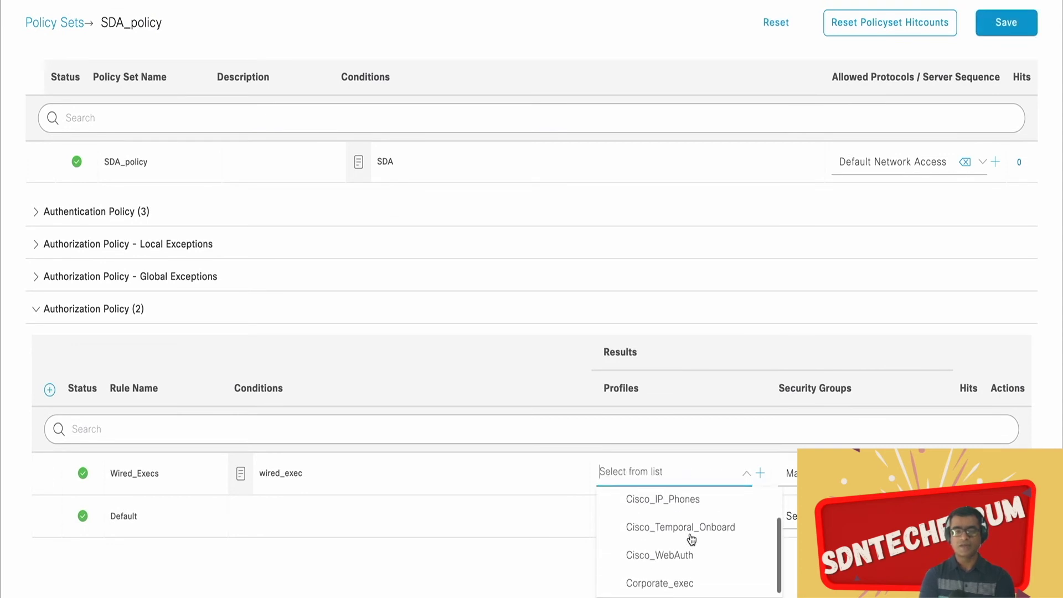
{"action": "scroll", "coordinate": [690, 539], "scroll_direction": "down", "scroll_amount": 2}
{"action": "left_click", "coordinate": [686, 549]}
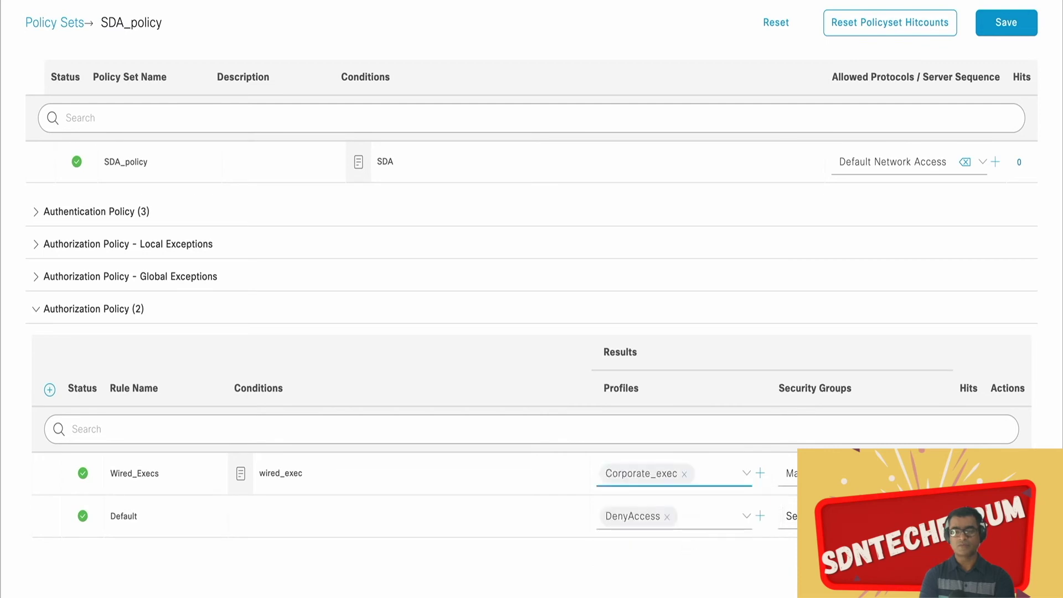
{"action": "left_click", "coordinate": [1006, 22]}
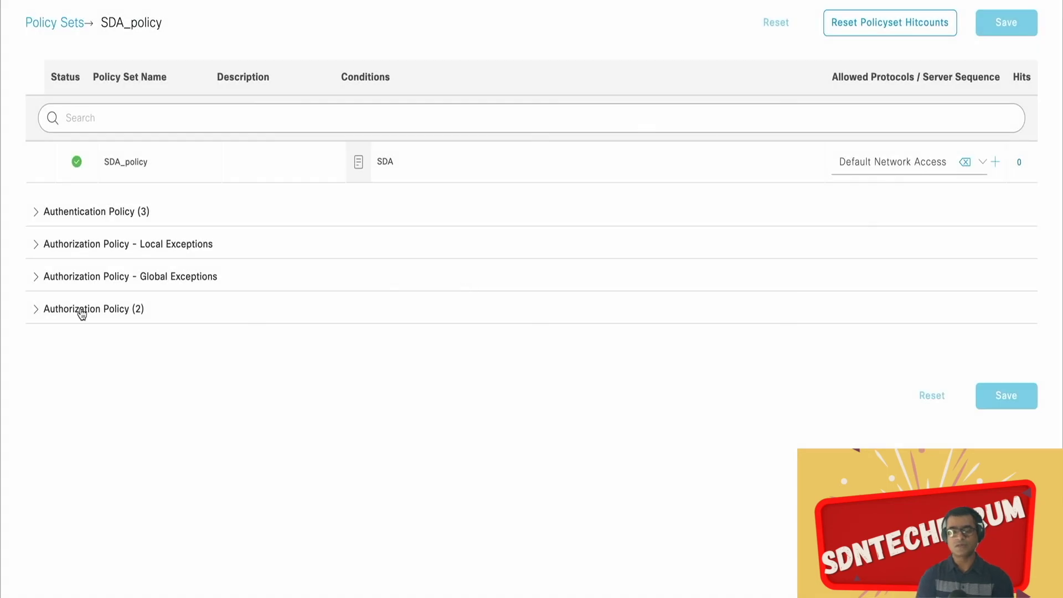
{"action": "left_click", "coordinate": [38, 311]}
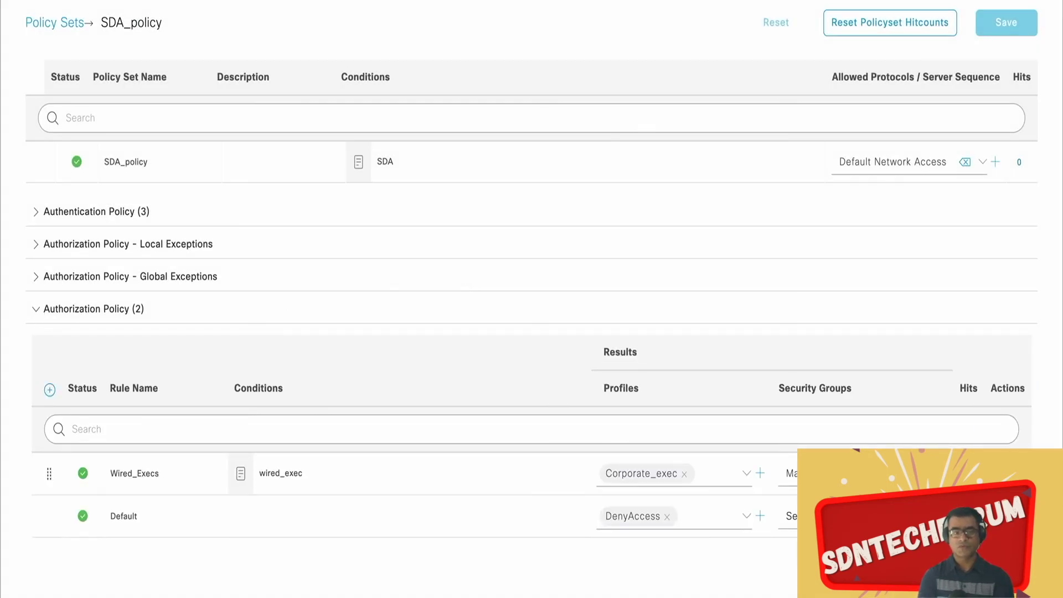
Add a rule above Wired_Execs, highlight the wired rule names, and open the wired_PCI condition
{"action": "left_click", "coordinate": [975, 487]}
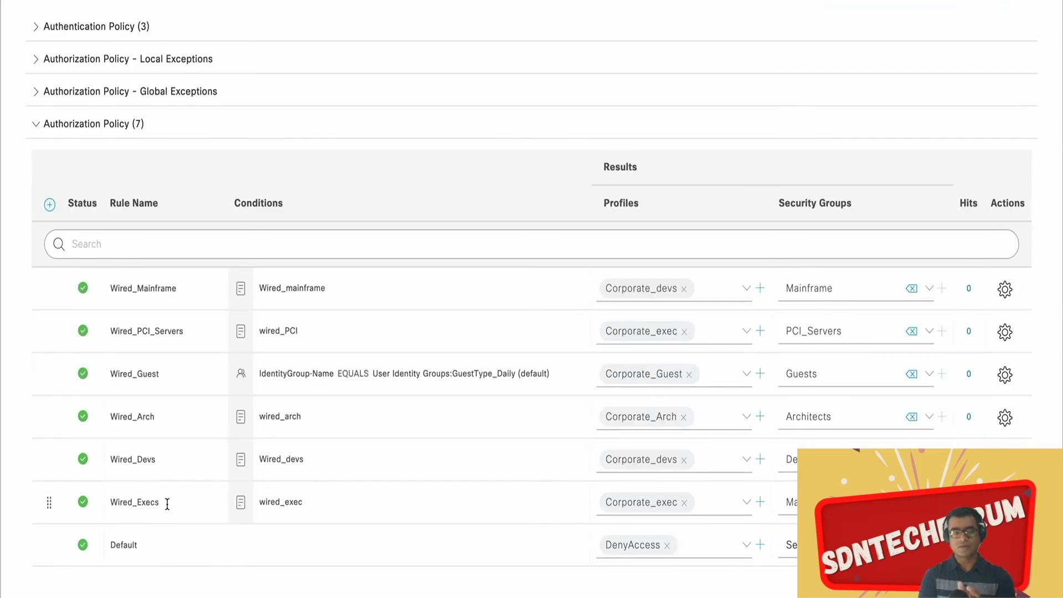
{"action": "left_click_drag", "start_coordinate": [167, 504], "coordinate": [110, 503]}
{"action": "left_click_drag", "start_coordinate": [159, 459], "coordinate": [133, 459]}
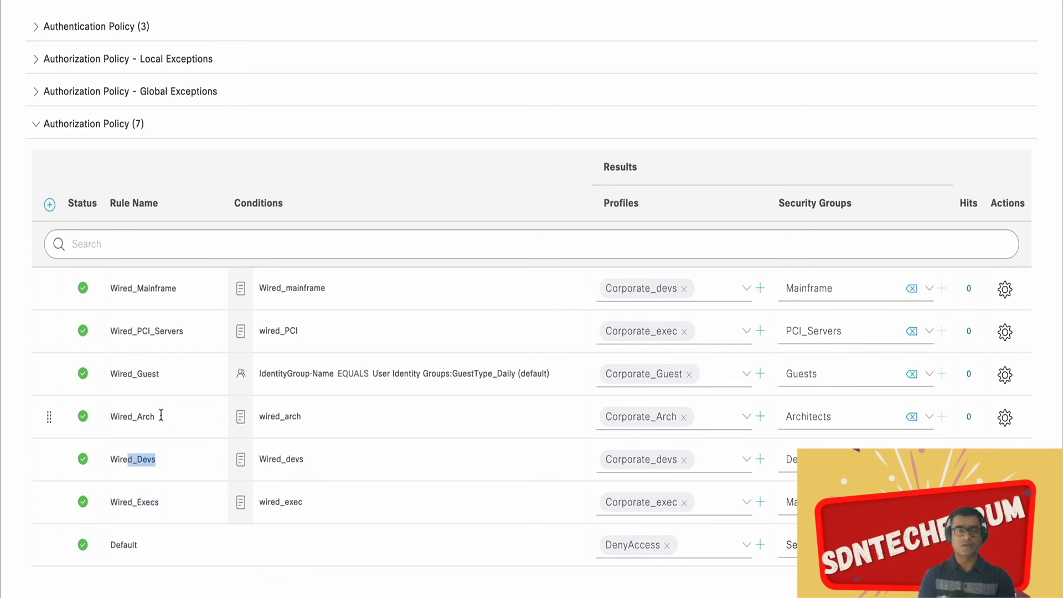
{"action": "left_click_drag", "start_coordinate": [158, 417], "coordinate": [123, 416]}
{"action": "left_click_drag", "start_coordinate": [160, 374], "coordinate": [120, 374]}
{"action": "left_click_drag", "start_coordinate": [183, 332], "coordinate": [135, 332]}
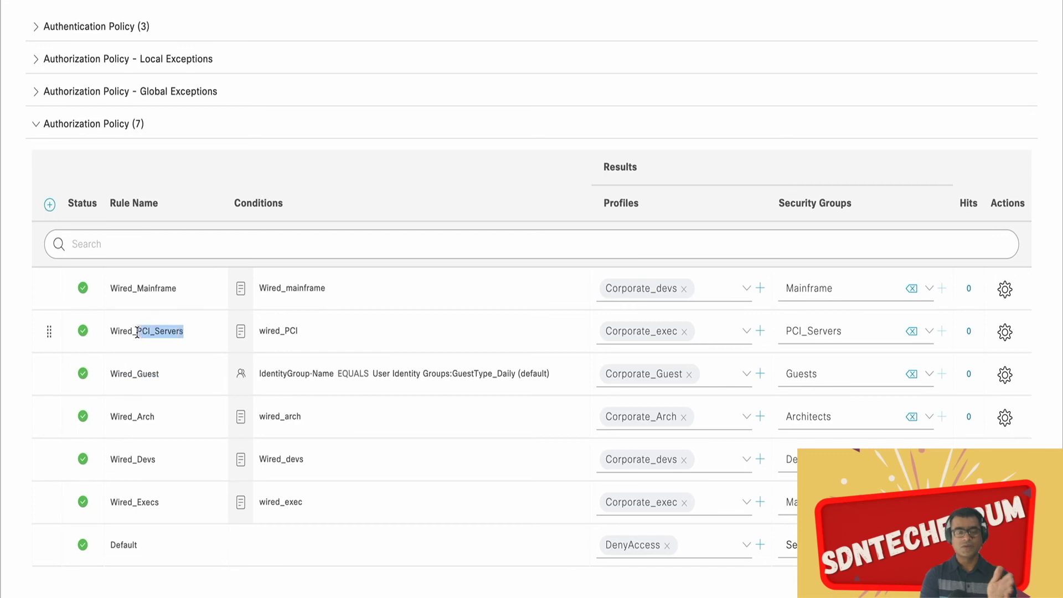
{"action": "left_click_drag", "start_coordinate": [180, 288], "coordinate": [138, 288]}
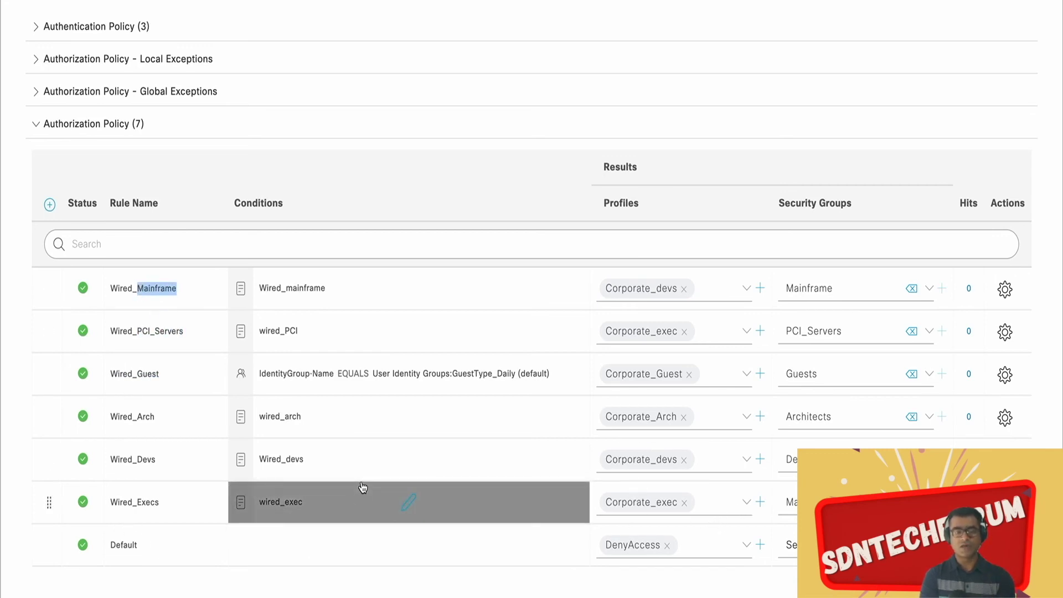
{"action": "left_click", "coordinate": [409, 332]}
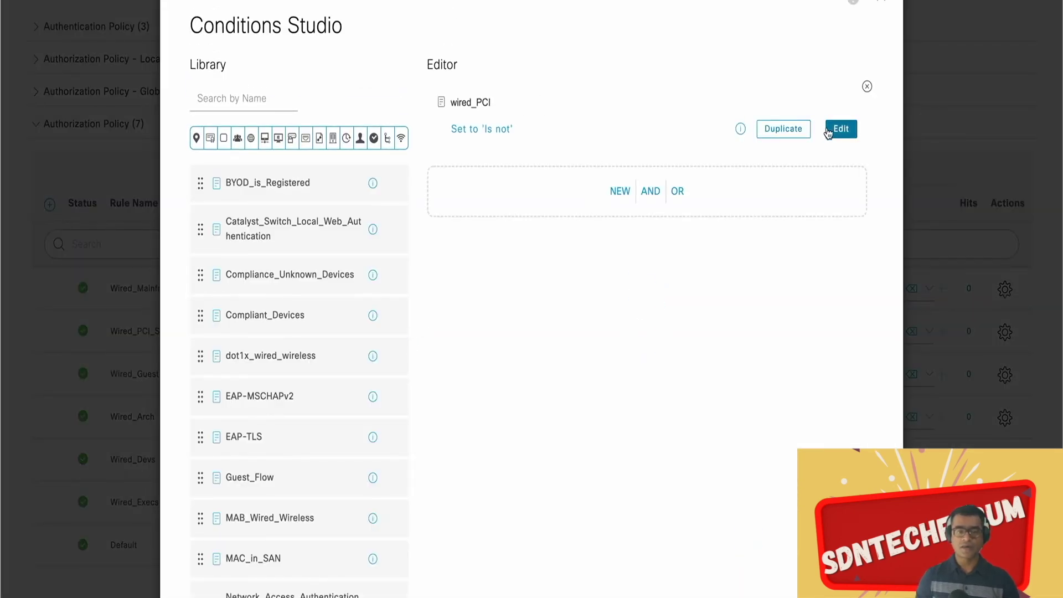
Inspect the wired_PCI condition's contents and close the editor
{"action": "left_click", "coordinate": [839, 130]}
{"action": "mouse_move", "coordinate": [555, 212]}
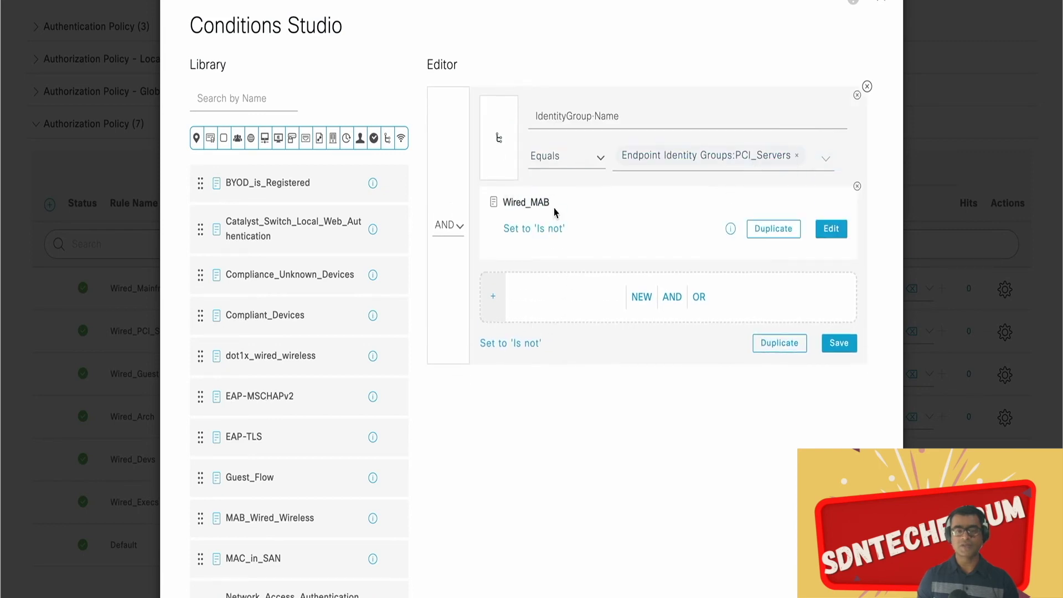
{"action": "mouse_move", "coordinate": [677, 162]}
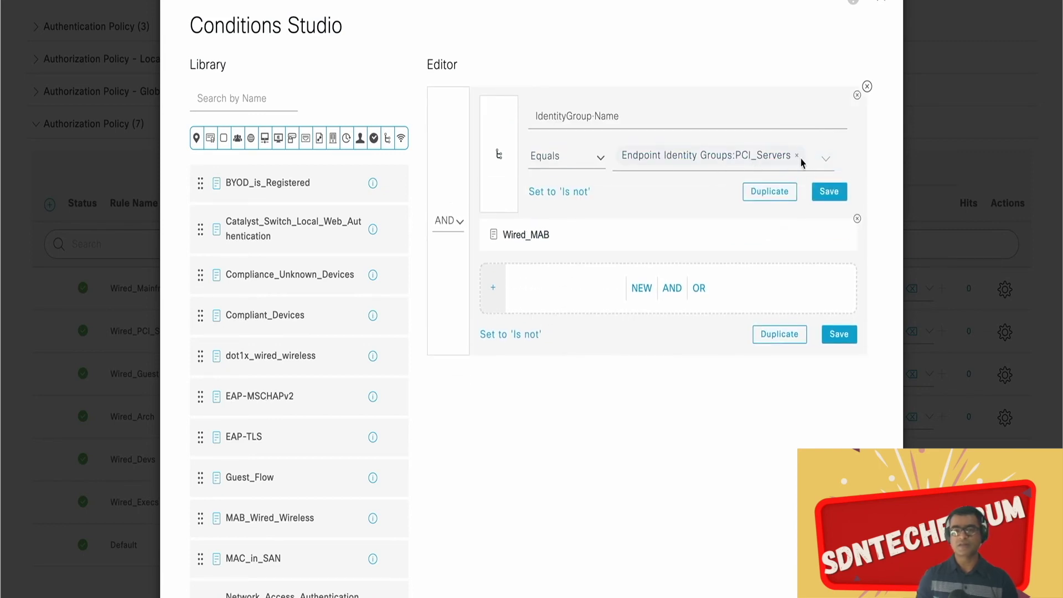
{"action": "mouse_move", "coordinate": [542, 231]}
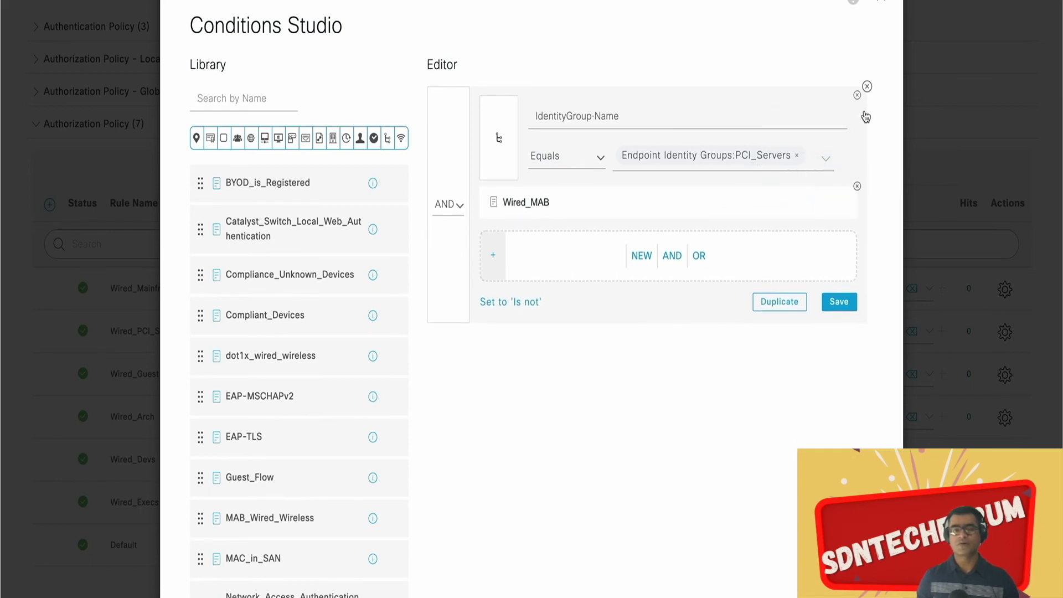
{"action": "scroll", "coordinate": [873, 367], "scroll_direction": "down", "scroll_amount": 2}
{"action": "left_click", "coordinate": [751, 577]}
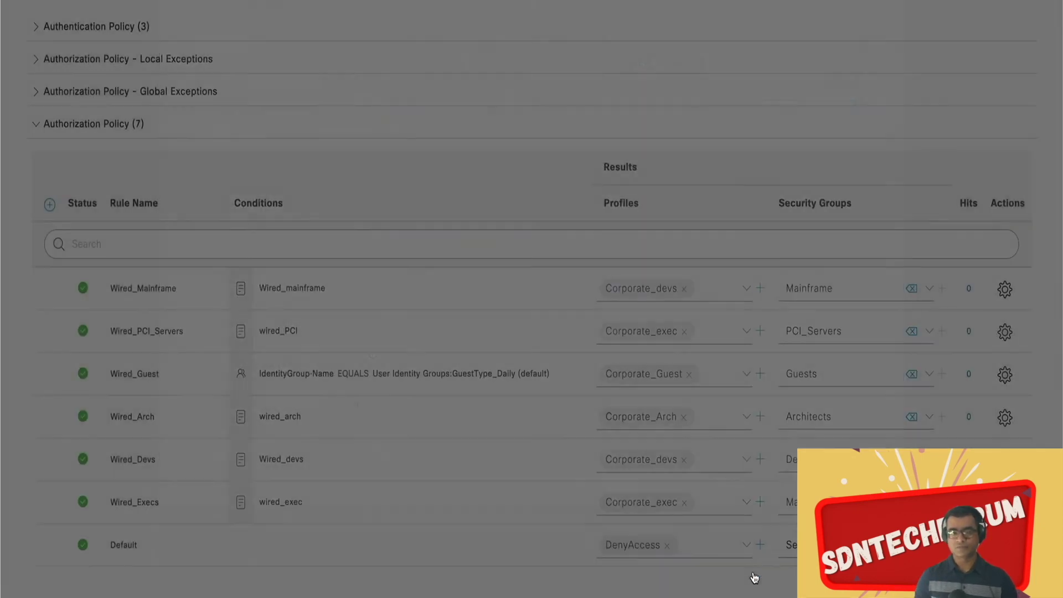
Inspect the Wired_mainframe condition's contents and close the editor
{"action": "left_click", "coordinate": [390, 295]}
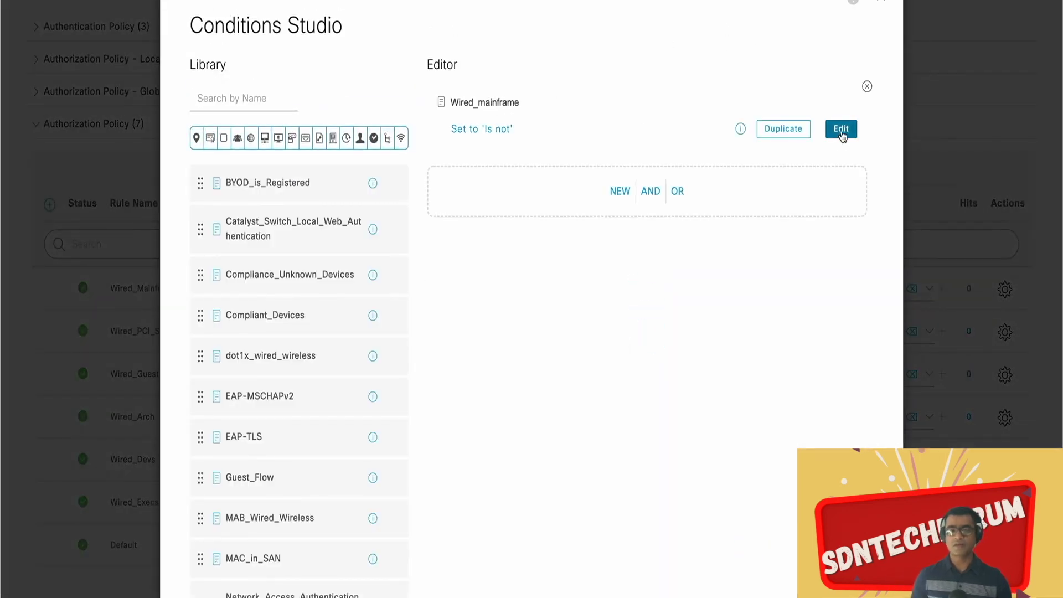
{"action": "left_click", "coordinate": [840, 130]}
{"action": "mouse_move", "coordinate": [621, 147]}
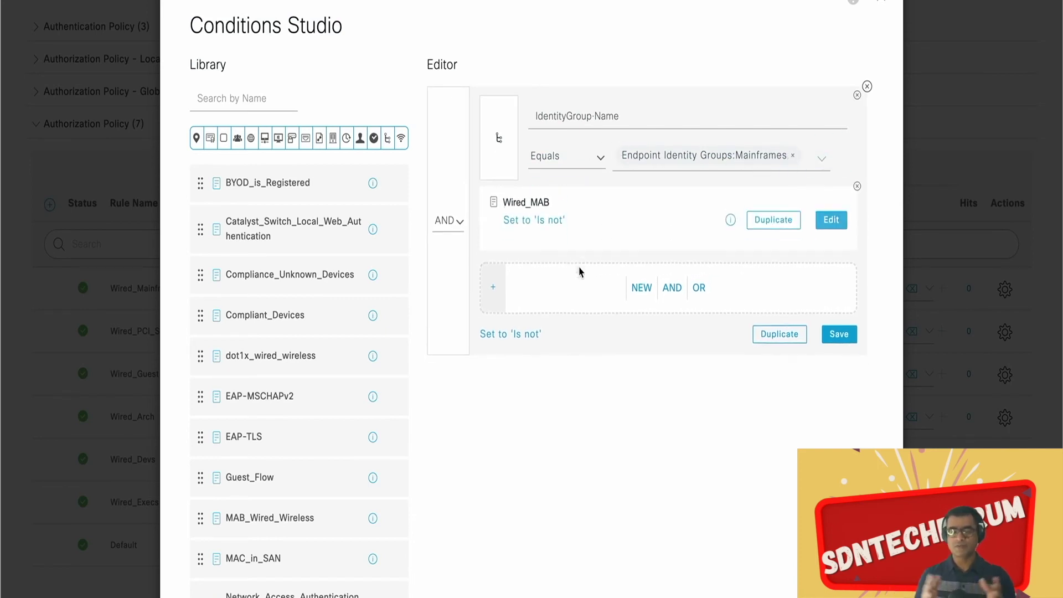
{"action": "scroll", "coordinate": [700, 316], "scroll_direction": "down", "scroll_amount": 2}
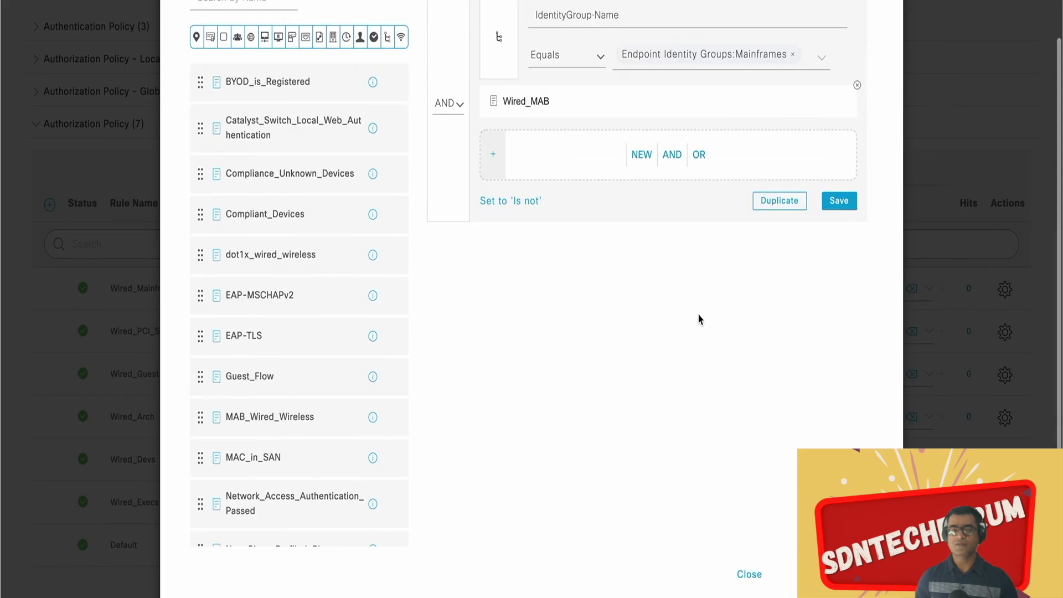
{"action": "left_click", "coordinate": [750, 576]}
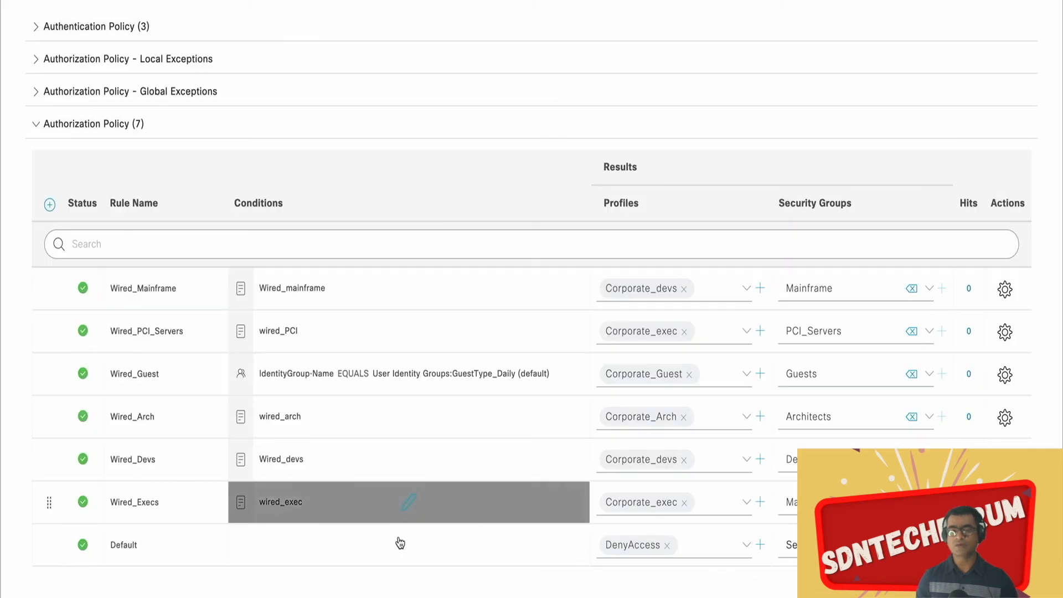
Edit wired_arch to remove Wired_802.1X, then clear all conditions
{"action": "left_click", "coordinate": [338, 417]}
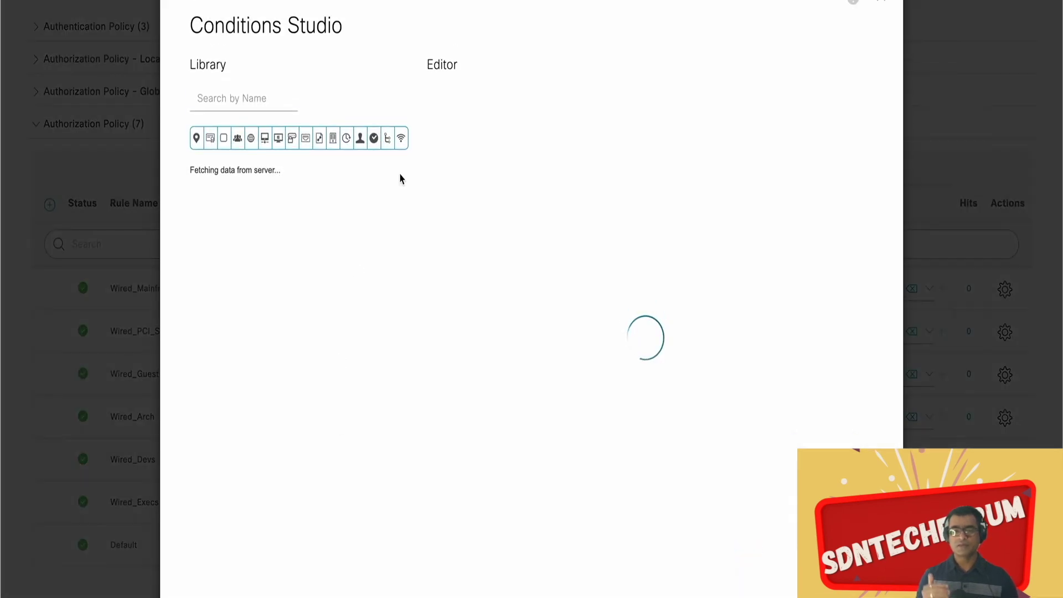
{"action": "mouse_move", "coordinate": [572, 90]}
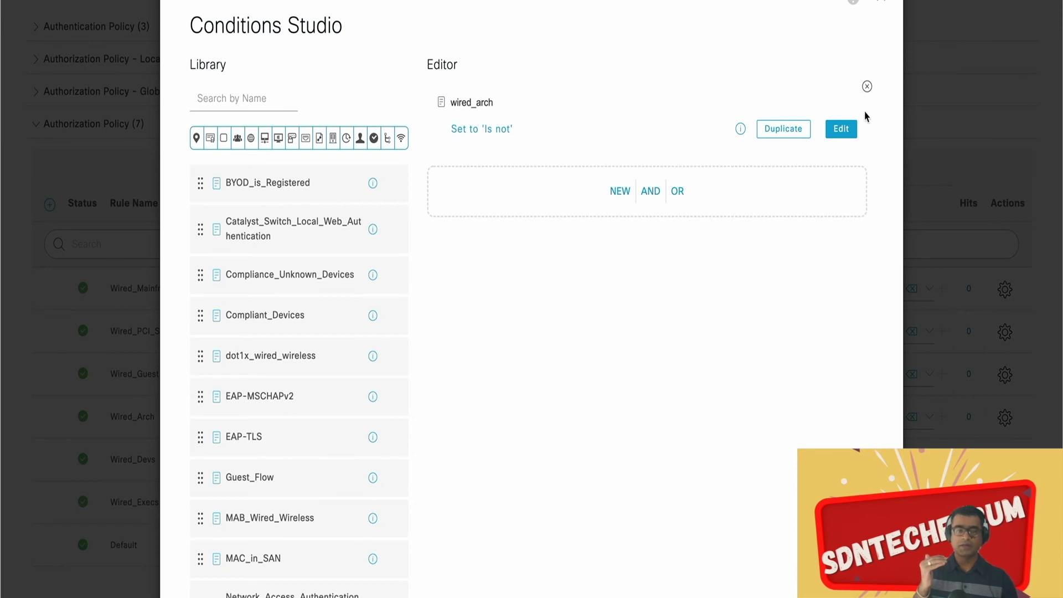
{"action": "left_click", "coordinate": [842, 131]}
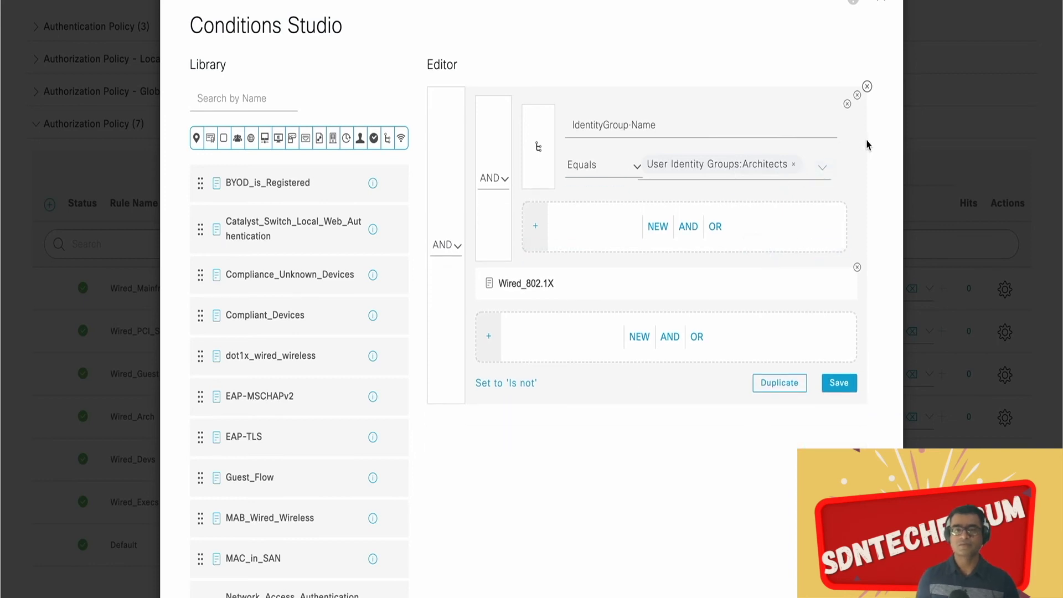
{"action": "left_click", "coordinate": [857, 267]}
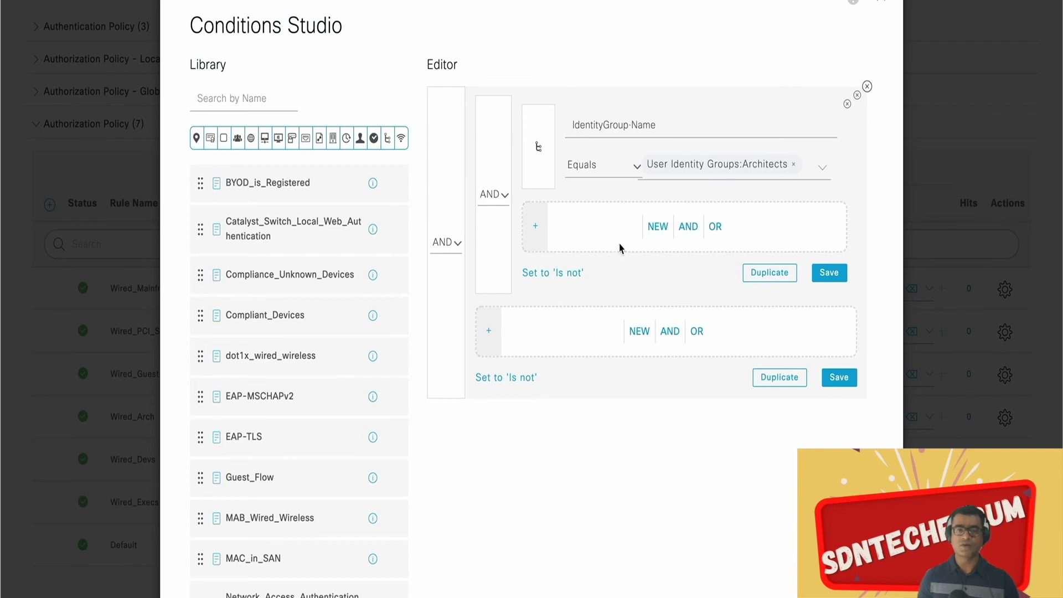
{"action": "left_click", "coordinate": [867, 87]}
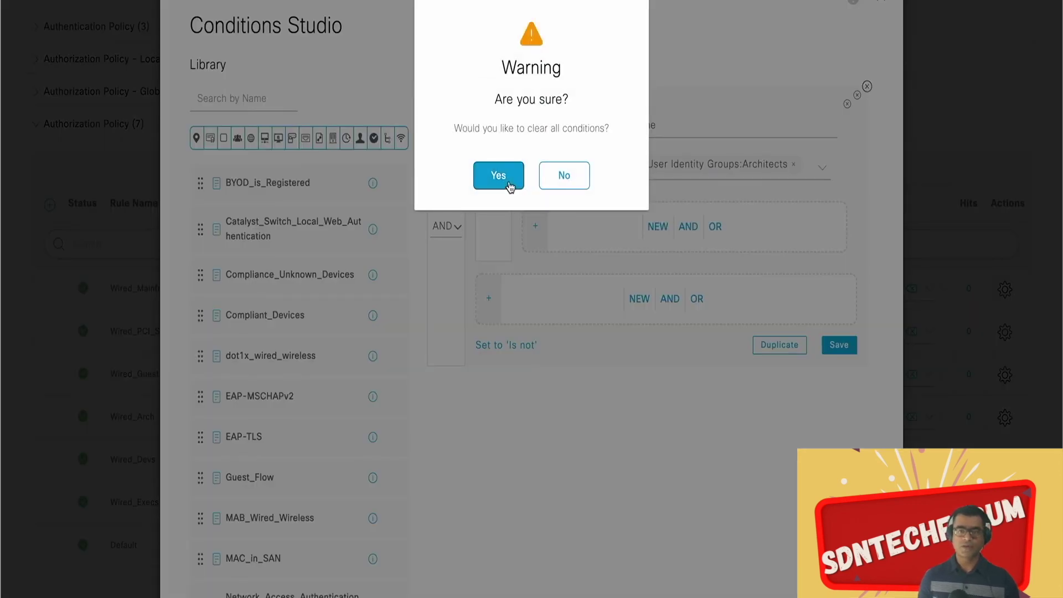
Confirm the clear and set IdentityGroup·Name Equals User Identity Groups:Architects
{"action": "left_click", "coordinate": [510, 186]}
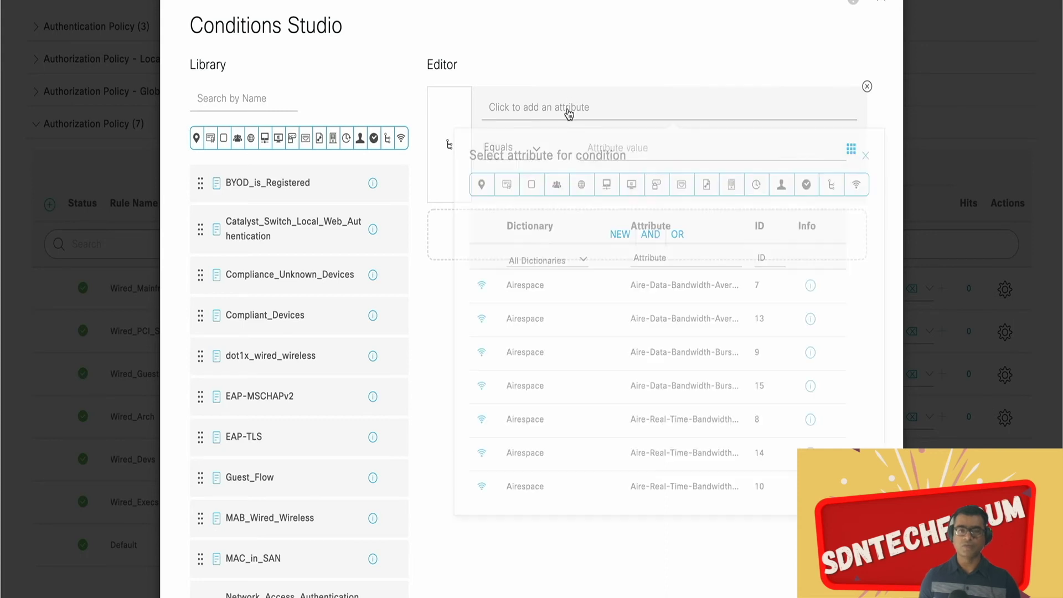
{"action": "left_click", "coordinate": [558, 187]}
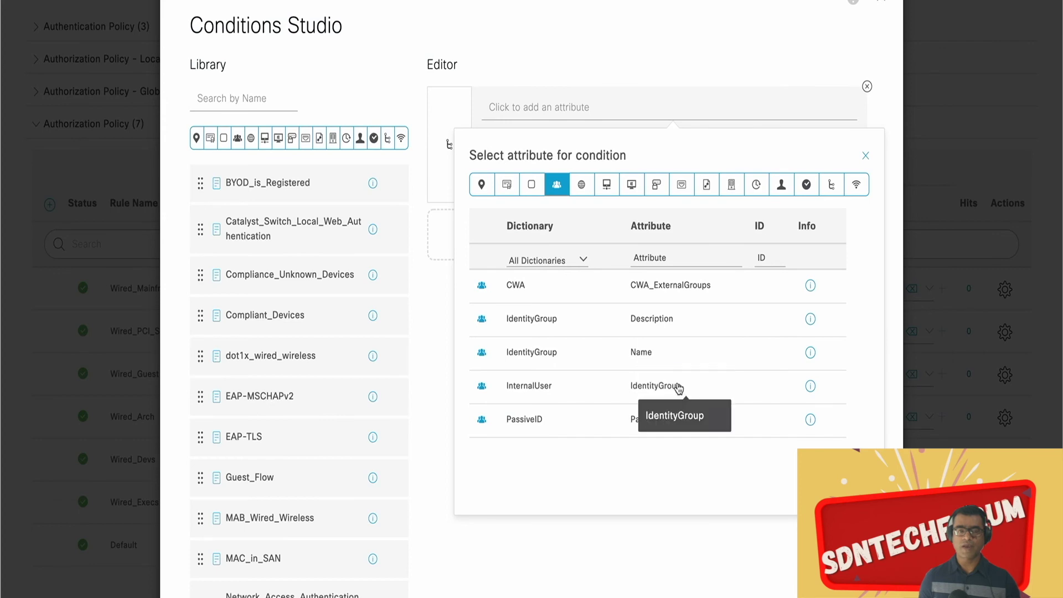
{"action": "left_click", "coordinate": [623, 357]}
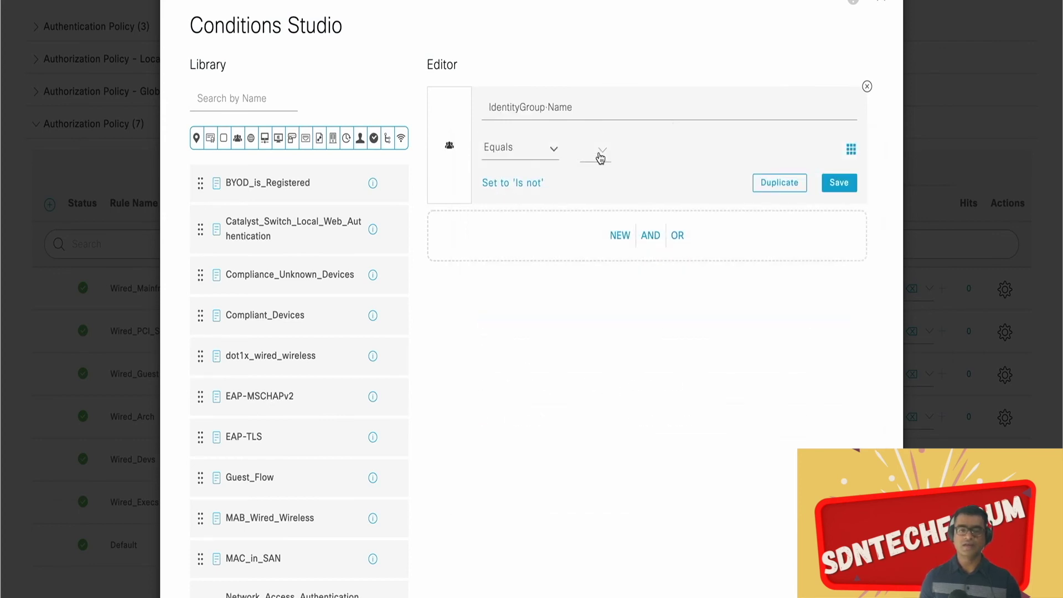
{"action": "left_click", "coordinate": [601, 155]}
{"action": "scroll", "coordinate": [652, 228], "scroll_direction": "down", "scroll_amount": 2}
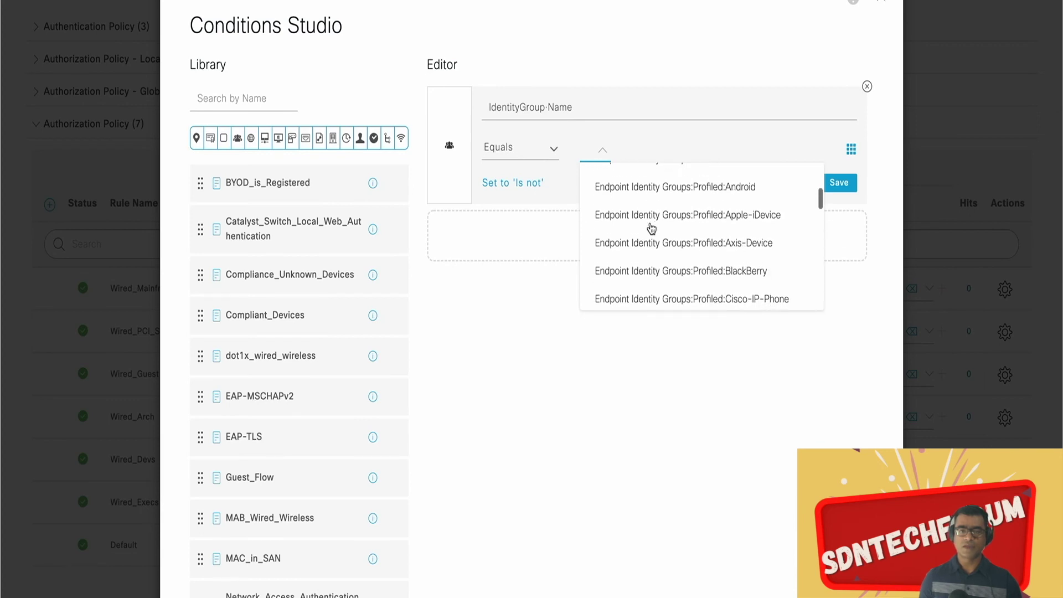
{"action": "scroll", "coordinate": [652, 228], "scroll_direction": "down", "scroll_amount": 10}
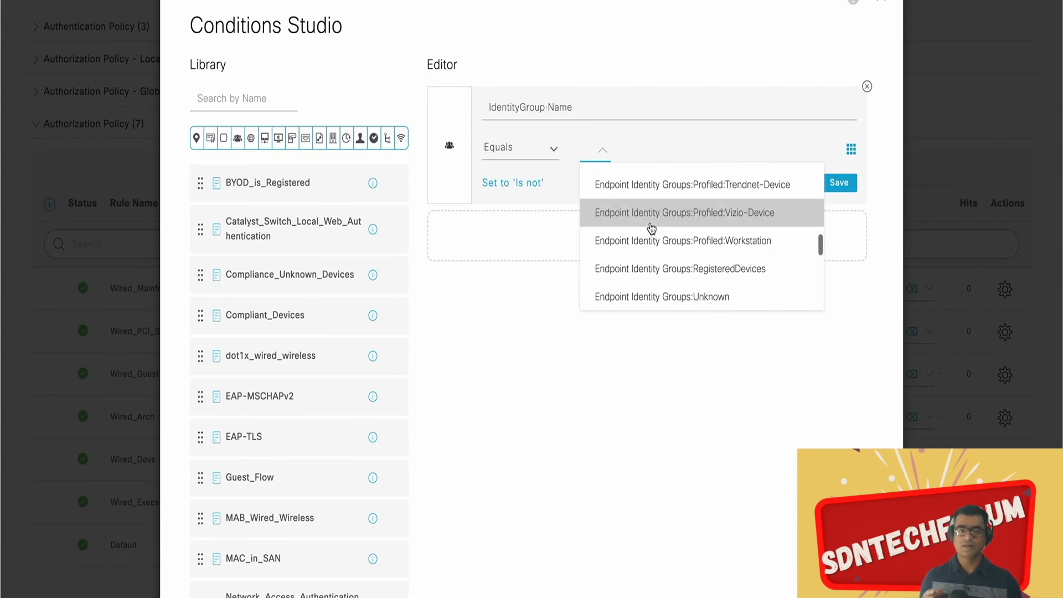
{"action": "scroll", "coordinate": [652, 228], "scroll_direction": "down", "scroll_amount": 3}
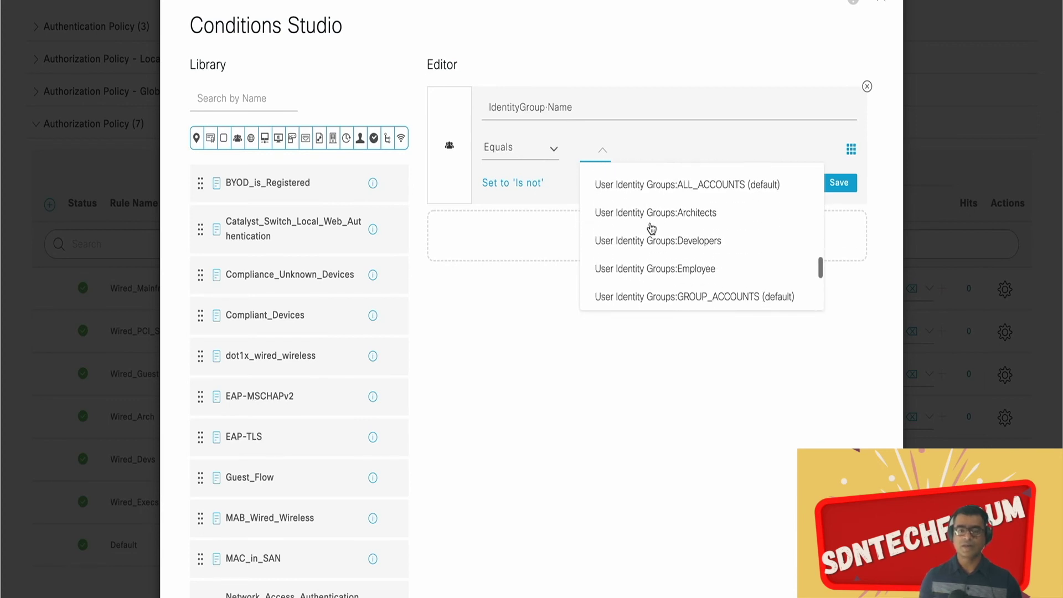
{"action": "left_click", "coordinate": [693, 223]}
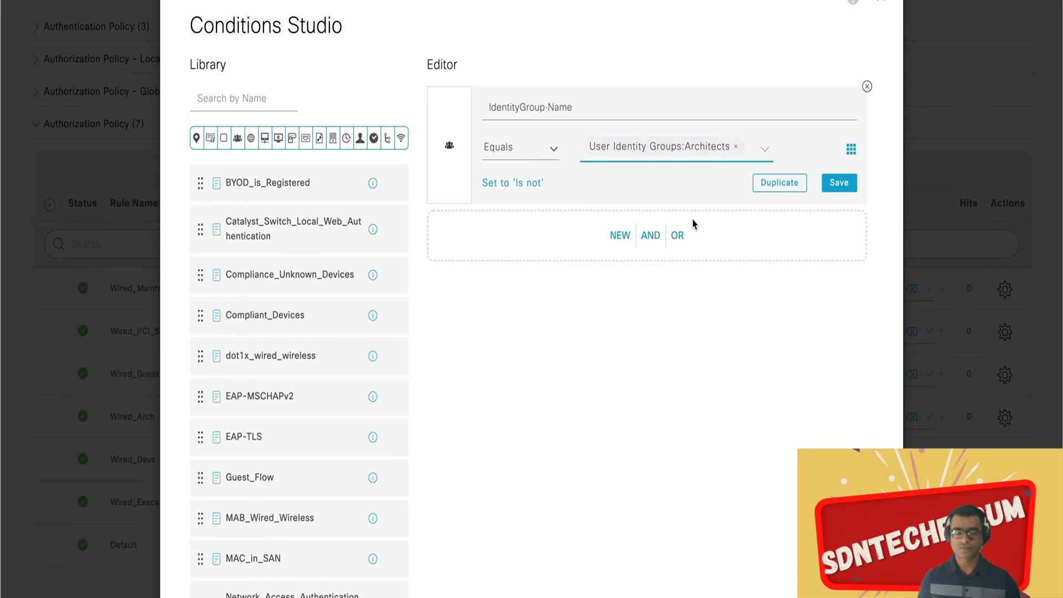
AND the Architects match with the Wired_802.1X library condition and begin saving it
{"action": "left_click", "coordinate": [651, 236]}
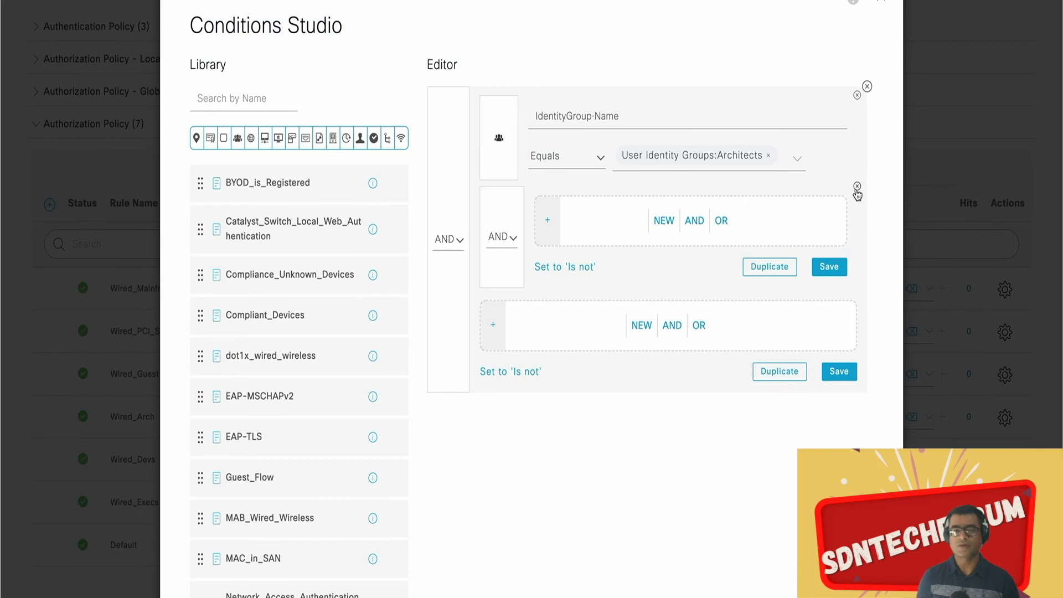
{"action": "left_click", "coordinate": [851, 191]}
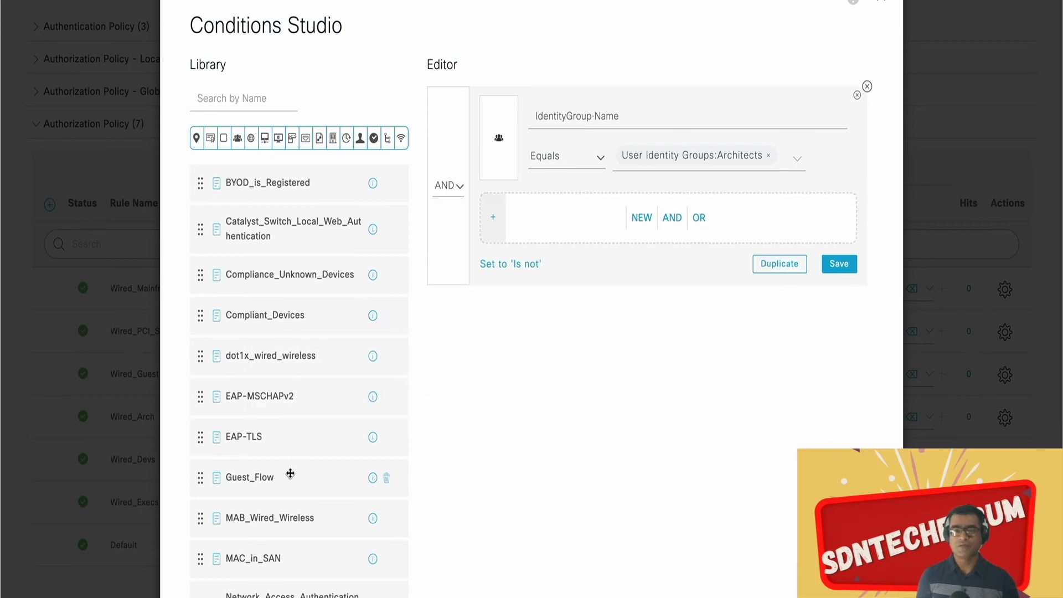
{"action": "scroll", "coordinate": [290, 474], "scroll_direction": "down", "scroll_amount": 1}
{"action": "scroll", "coordinate": [290, 473], "scroll_direction": "down", "scroll_amount": 7}
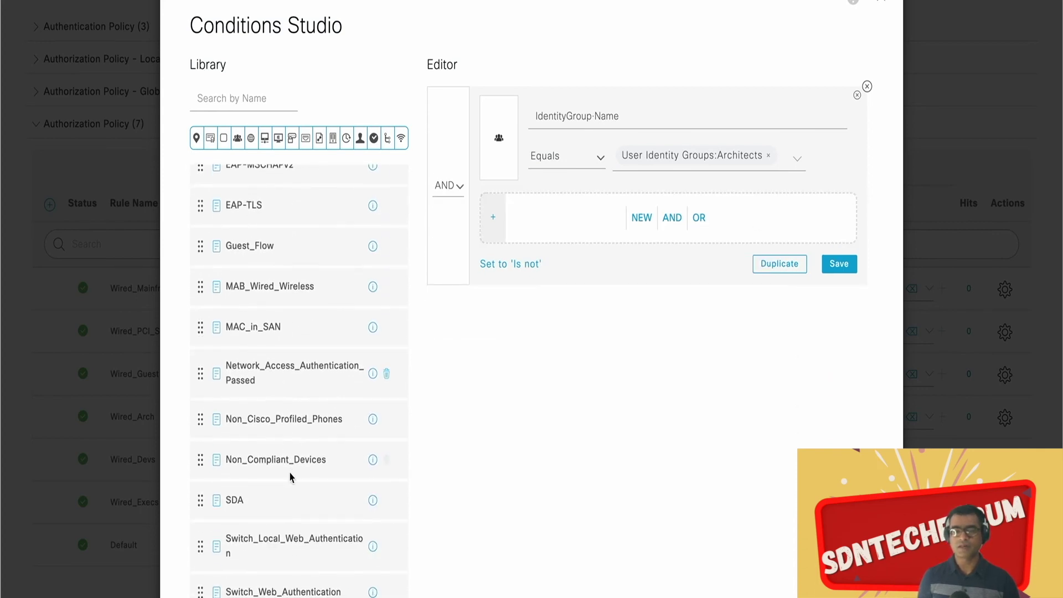
{"action": "left_click_drag", "start_coordinate": [269, 515], "coordinate": [568, 224]}
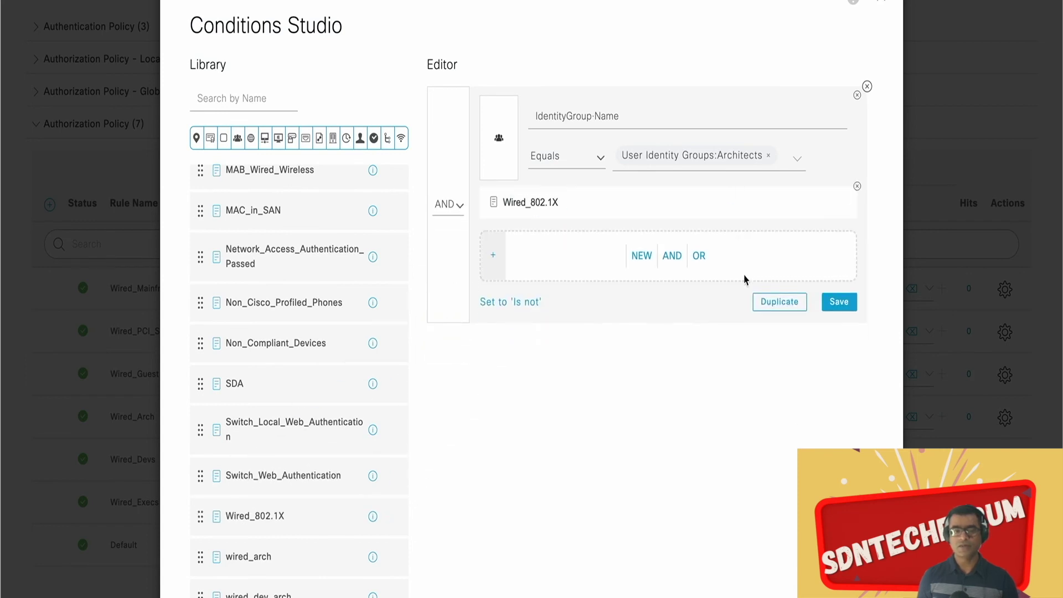
{"action": "left_click", "coordinate": [838, 306]}
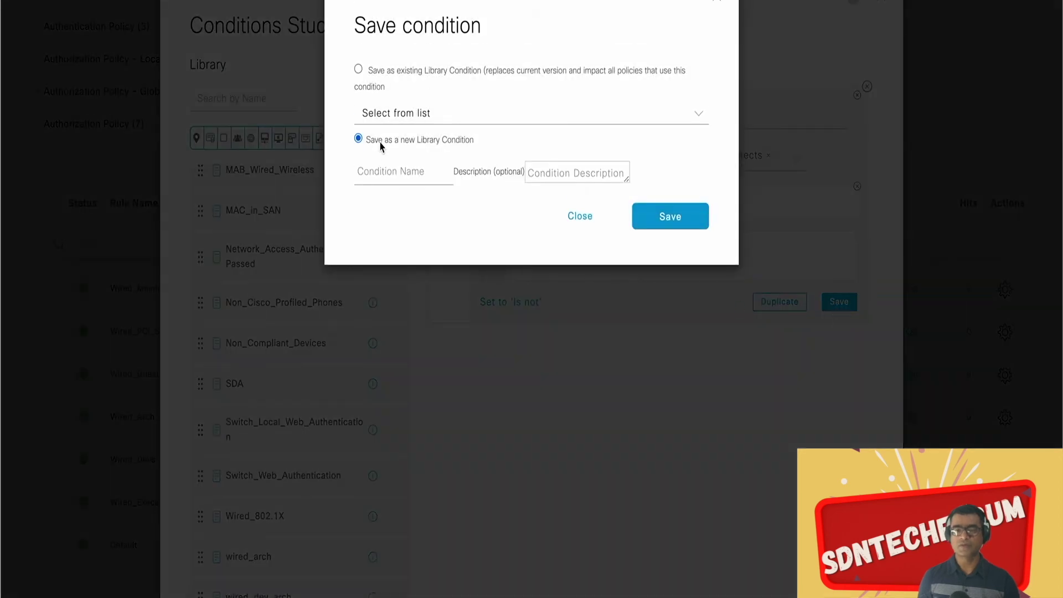
Save the combined condition over the existing wired_arch library condition
{"action": "left_click", "coordinate": [427, 184]}
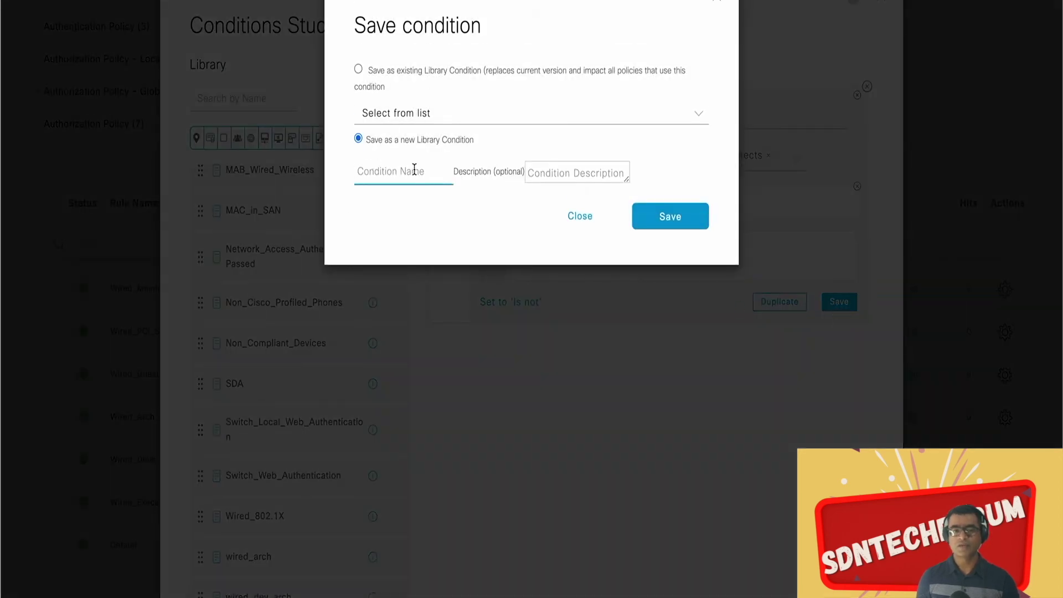
{"action": "left_click", "coordinate": [358, 70]}
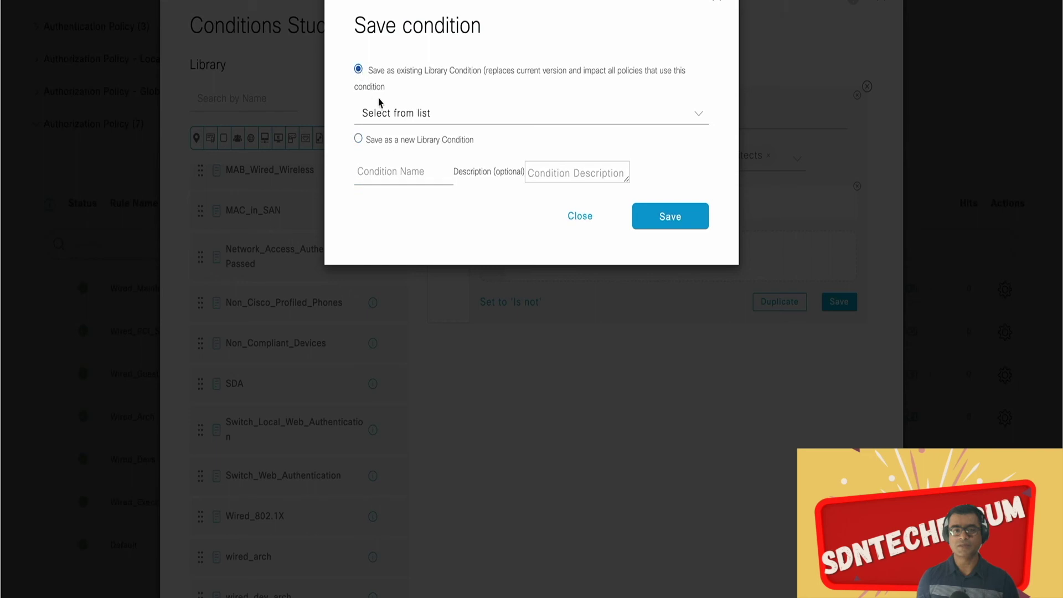
{"action": "left_click", "coordinate": [383, 115]}
{"action": "scroll", "coordinate": [454, 214], "scroll_direction": "down", "scroll_amount": 3}
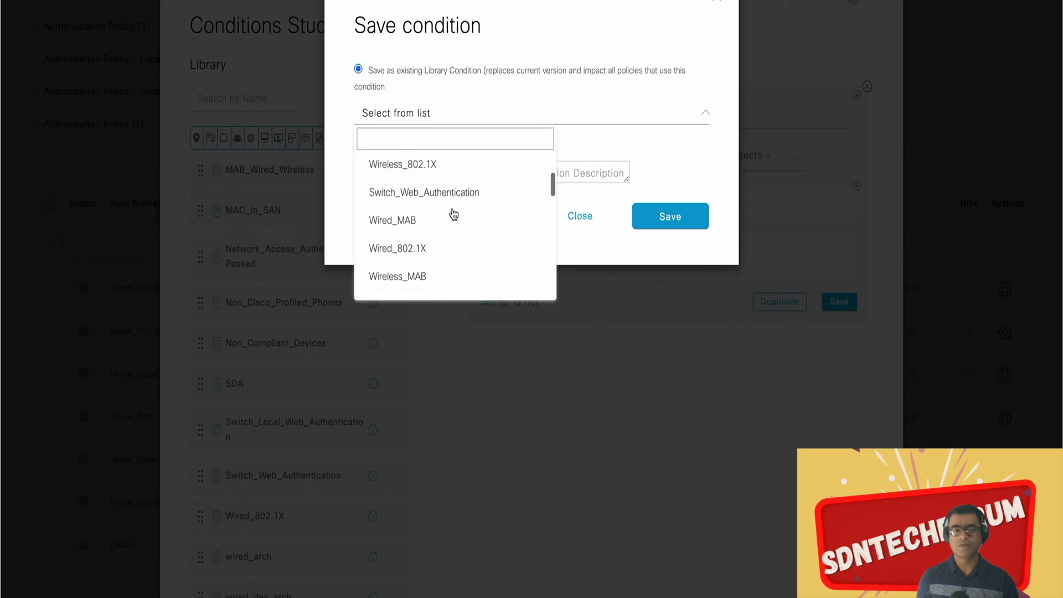
{"action": "scroll", "coordinate": [454, 214], "scroll_direction": "down", "scroll_amount": 5}
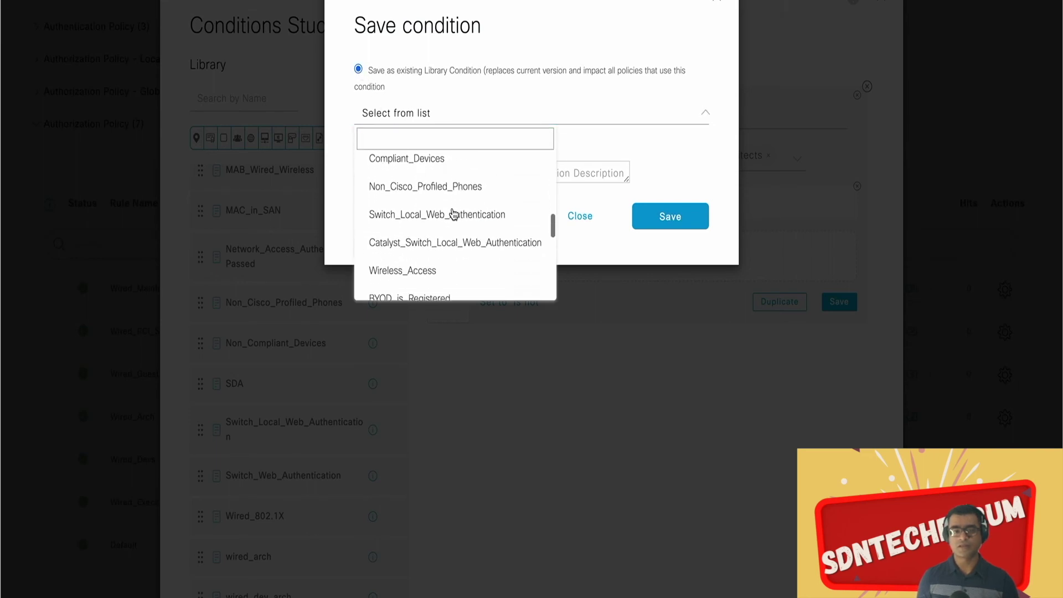
{"action": "scroll", "coordinate": [454, 215], "scroll_direction": "down", "scroll_amount": 5}
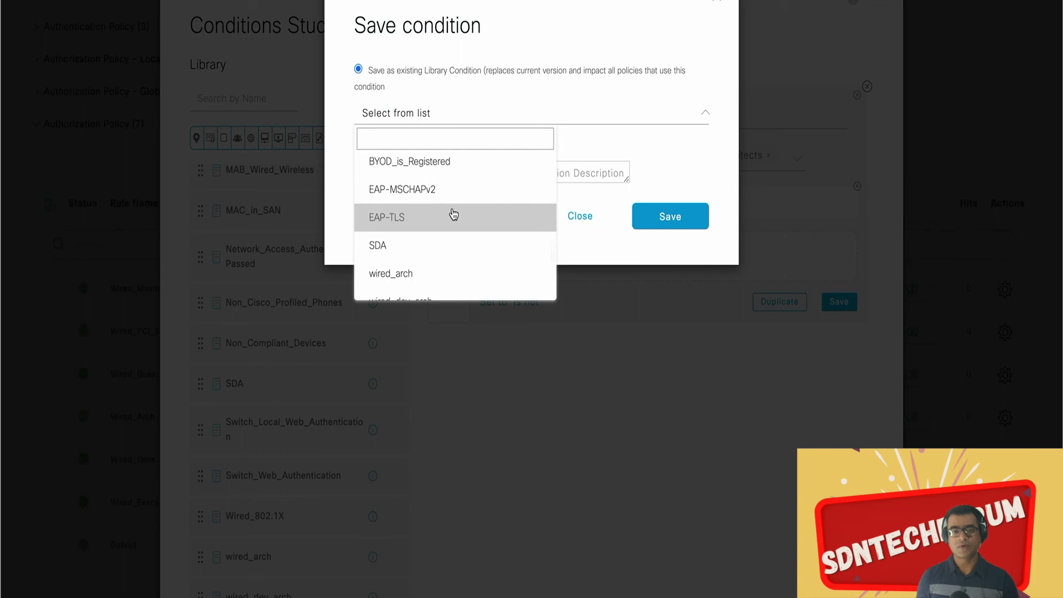
{"action": "scroll", "coordinate": [454, 214], "scroll_direction": "down", "scroll_amount": 2}
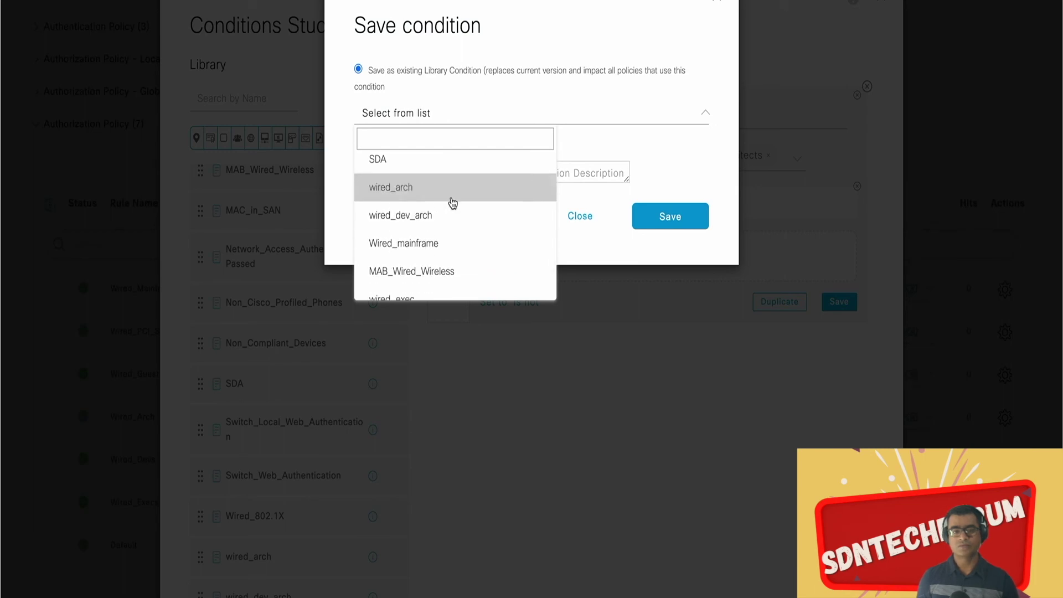
{"action": "left_click", "coordinate": [452, 203]}
{"action": "left_click", "coordinate": [672, 216]}
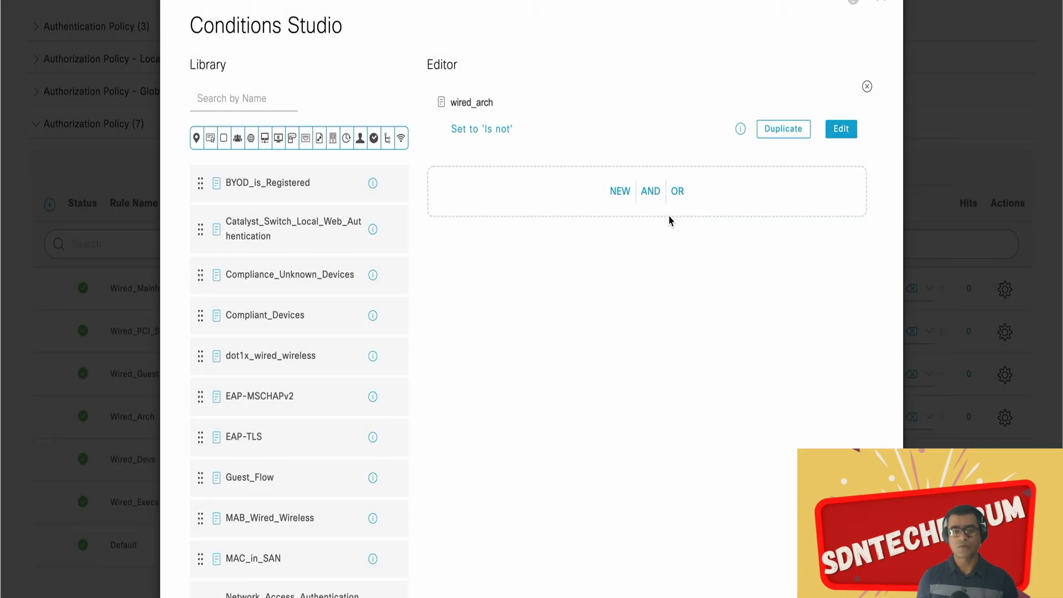
Reopen Wired_Arch's condition to verify Architects AND Wired_802.1X, then discard the inspection changes
{"action": "scroll", "coordinate": [803, 304], "scroll_direction": "down", "scroll_amount": 2}
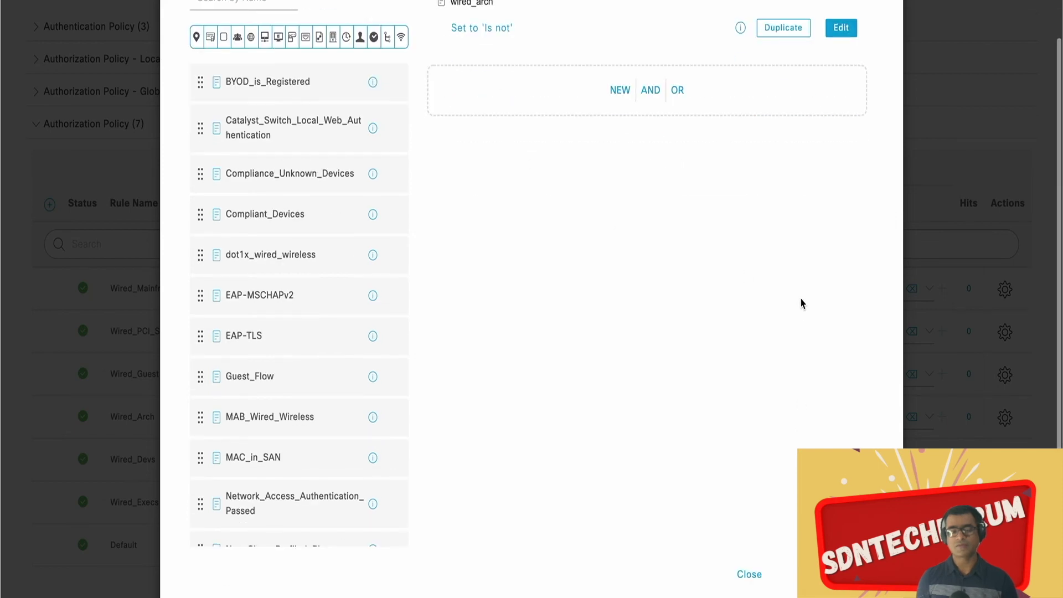
{"action": "left_click", "coordinate": [809, 572]}
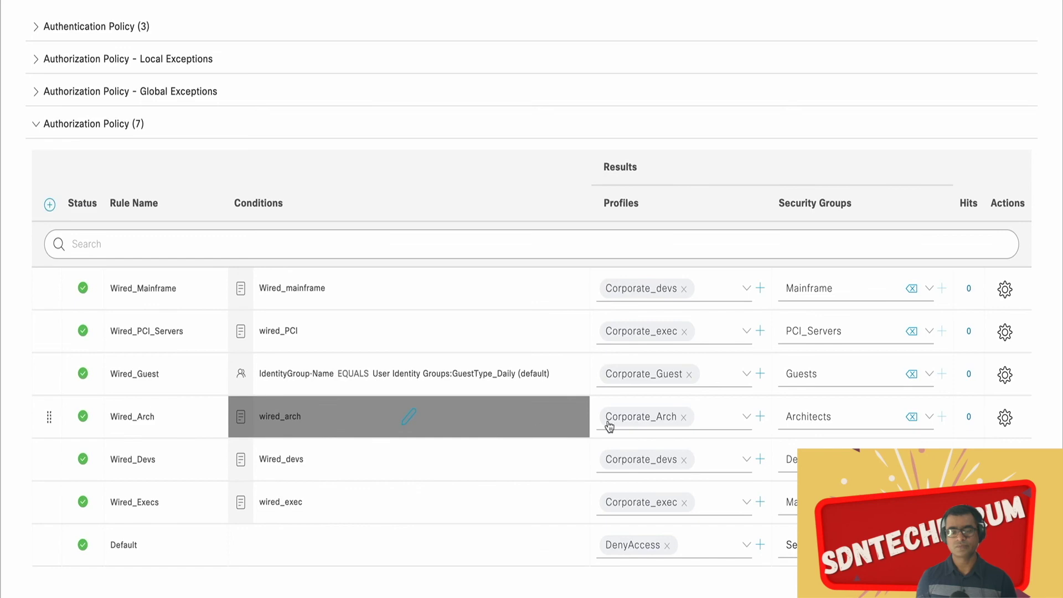
{"action": "left_click", "coordinate": [409, 419]}
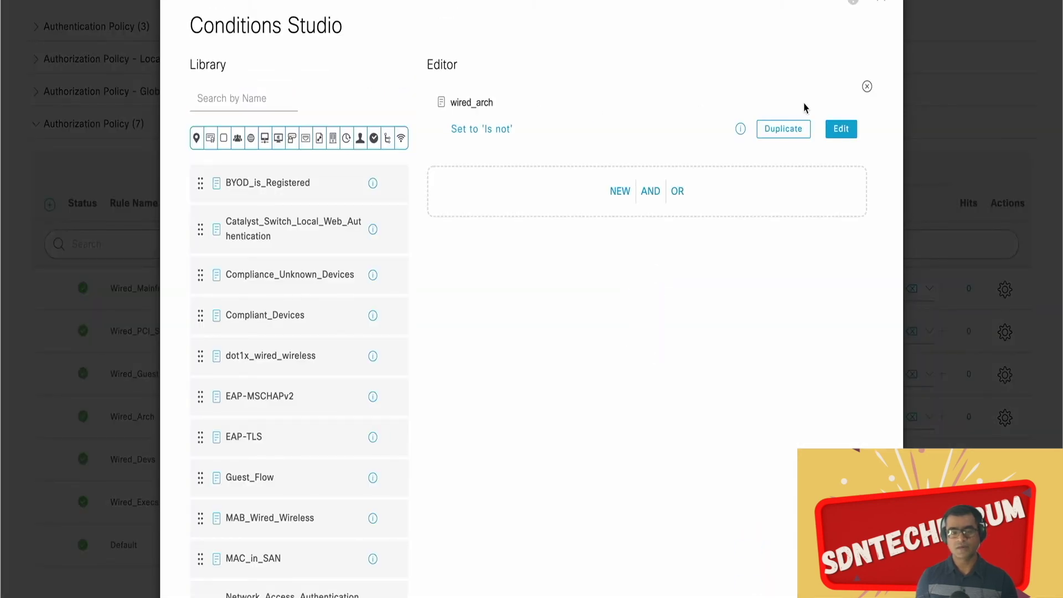
{"action": "left_click", "coordinate": [843, 132]}
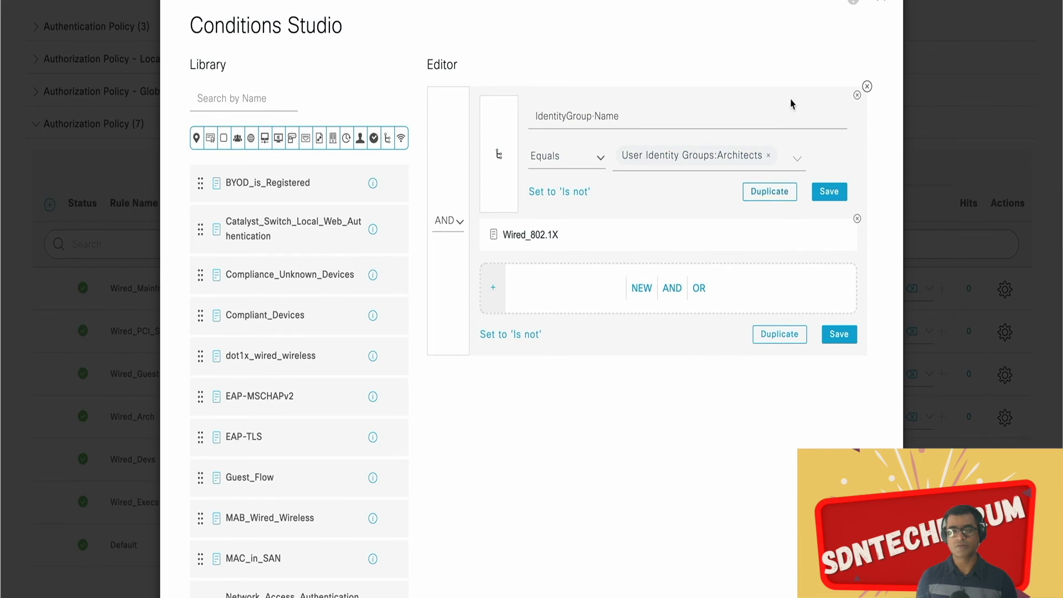
{"action": "left_click", "coordinate": [653, 62]}
{"action": "left_click", "coordinate": [786, 208]}
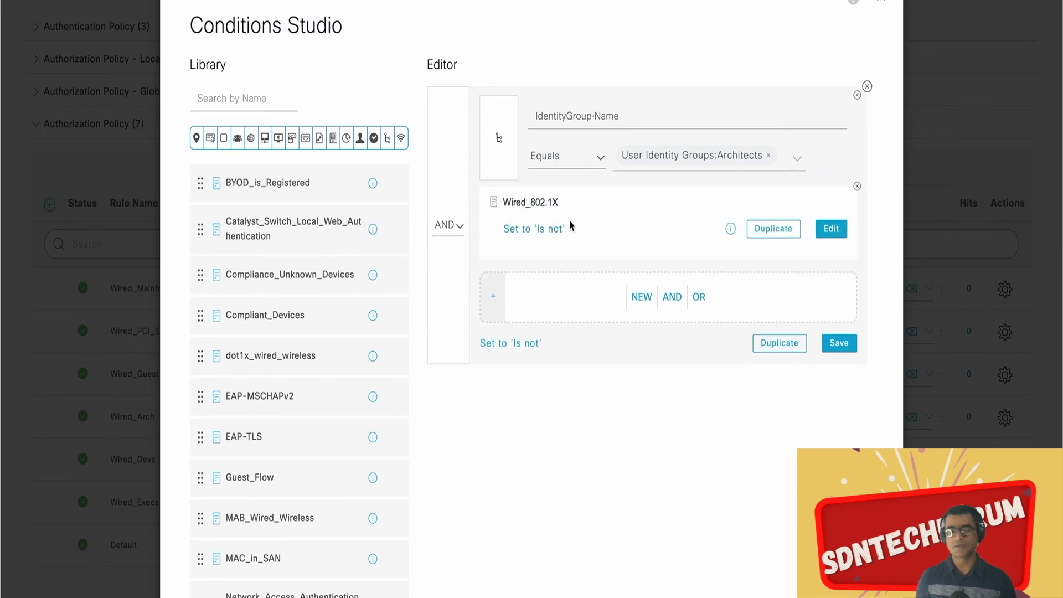
{"action": "left_click", "coordinate": [883, 22]}
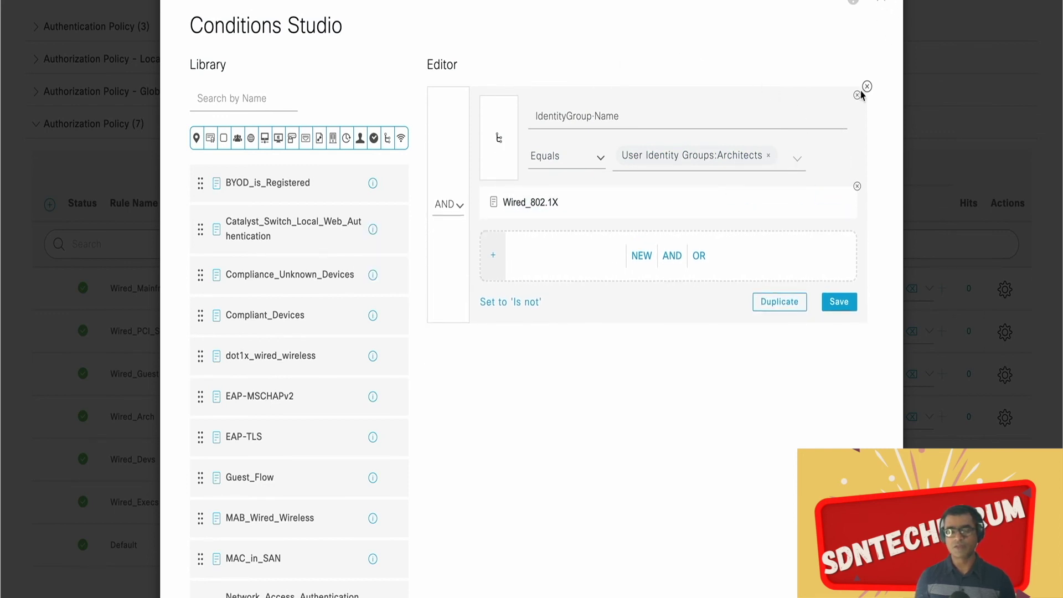
{"action": "scroll", "coordinate": [893, 387], "scroll_direction": "down", "scroll_amount": 2}
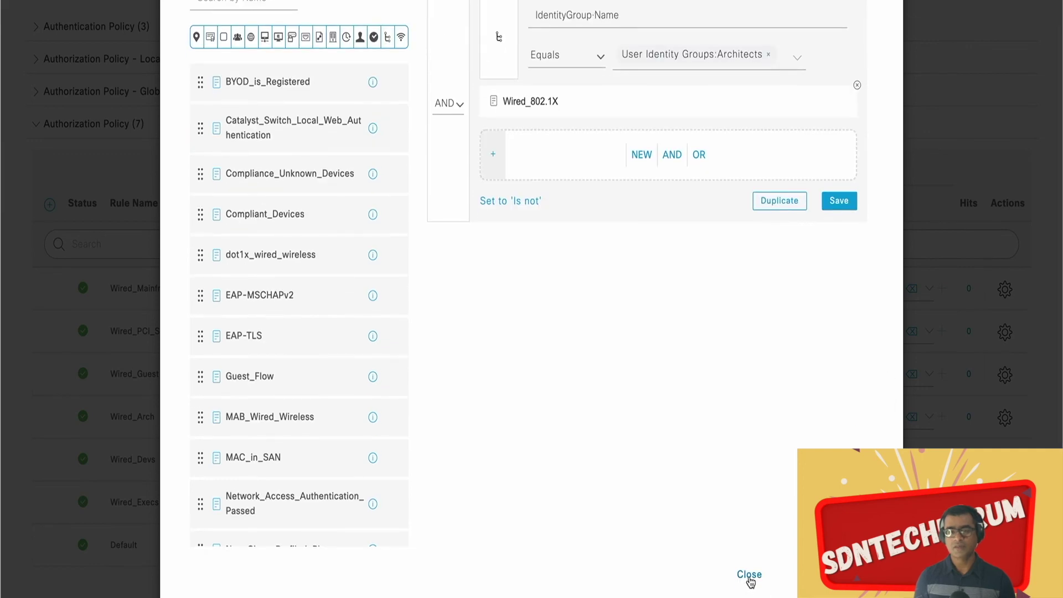
{"action": "left_click", "coordinate": [749, 576]}
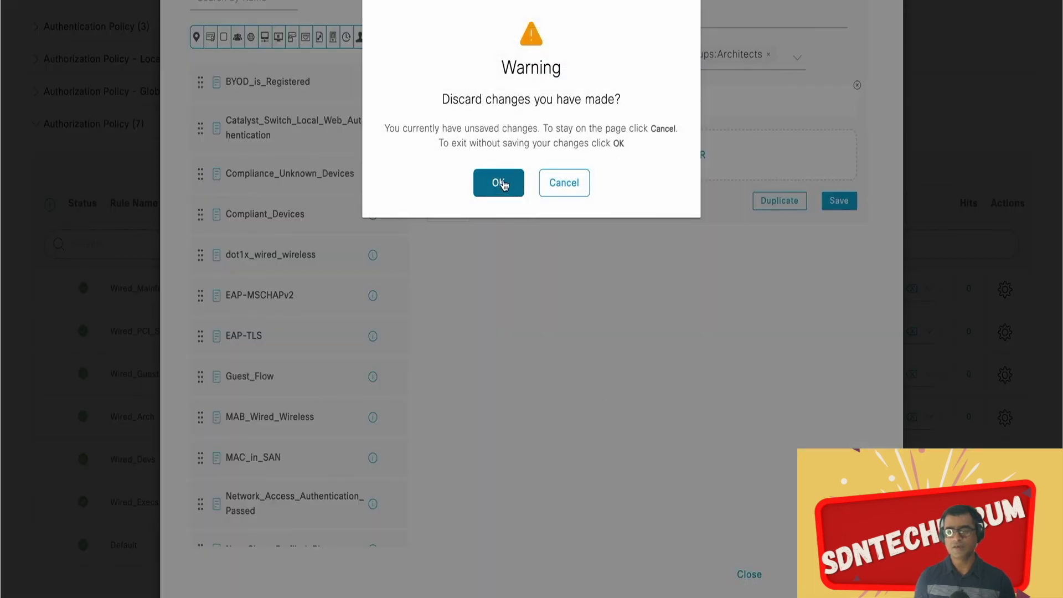
{"action": "left_click", "coordinate": [500, 183]}
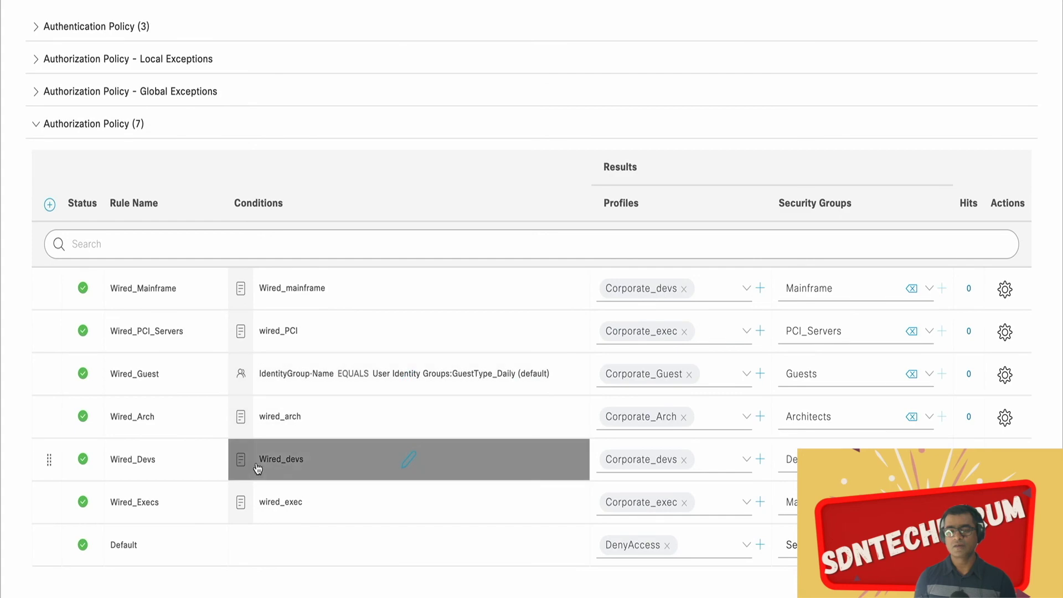
{"action": "left_click", "coordinate": [404, 463]}
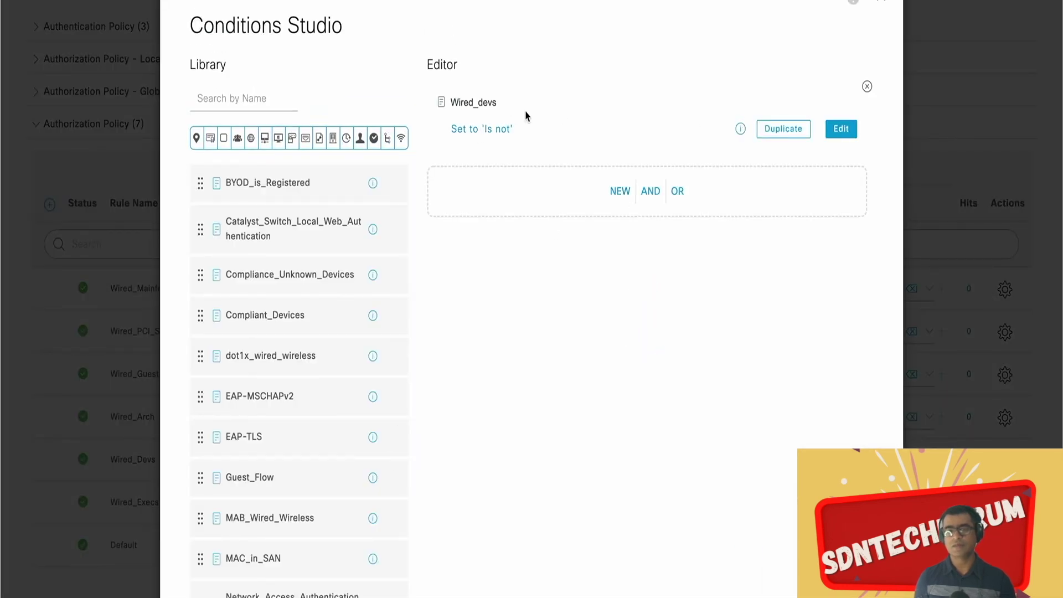
Inspect the Wired_devs condition, close it unchanged, and show the Administration menu sections
{"action": "left_click", "coordinate": [844, 130]}
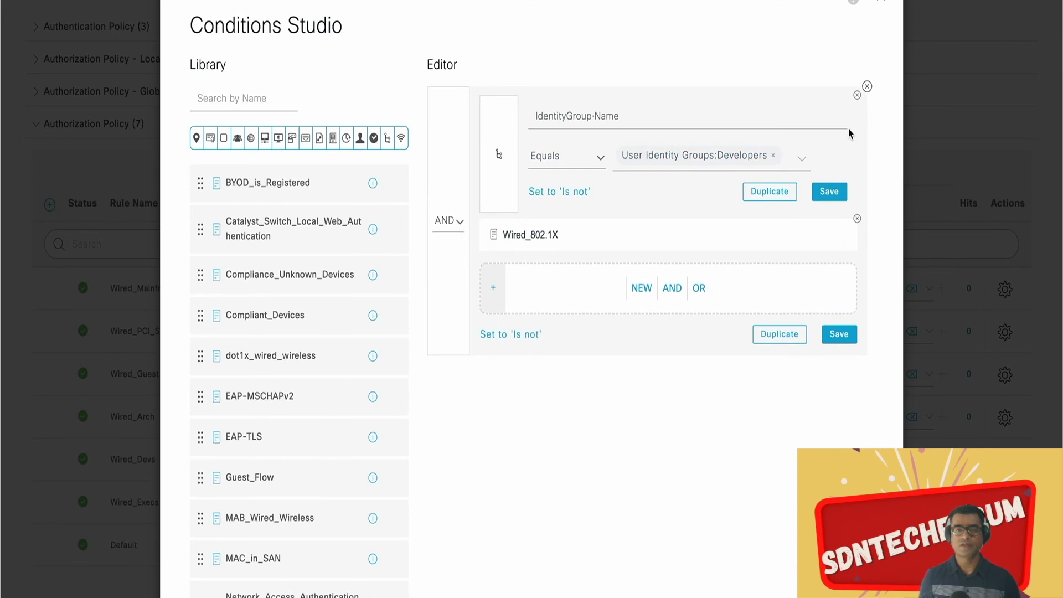
{"action": "left_click", "coordinate": [829, 191]}
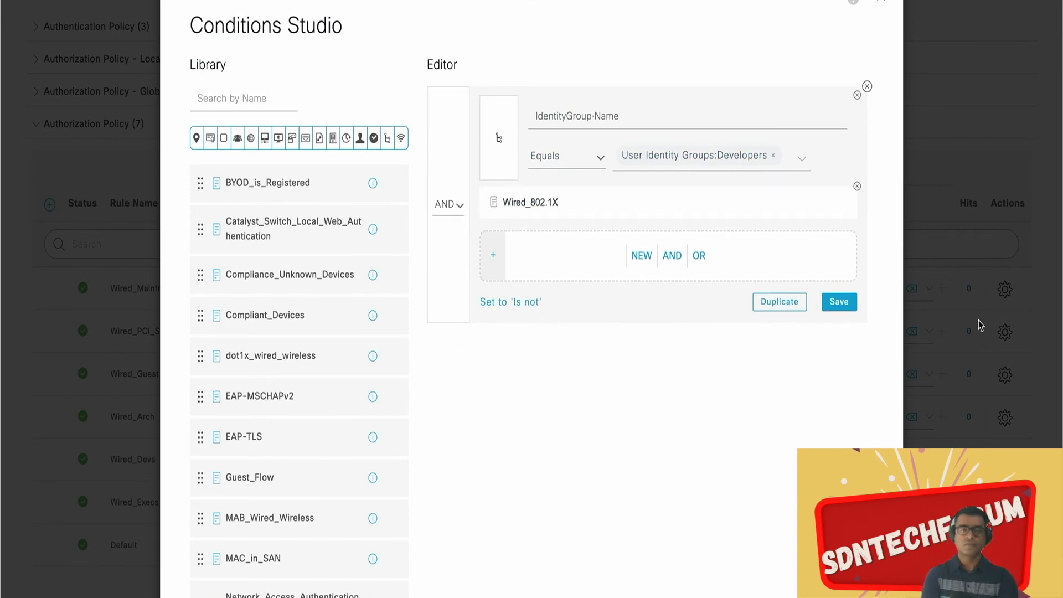
{"action": "scroll", "coordinate": [441, 188], "scroll_direction": "down", "scroll_amount": 2}
{"action": "left_click", "coordinate": [749, 575]}
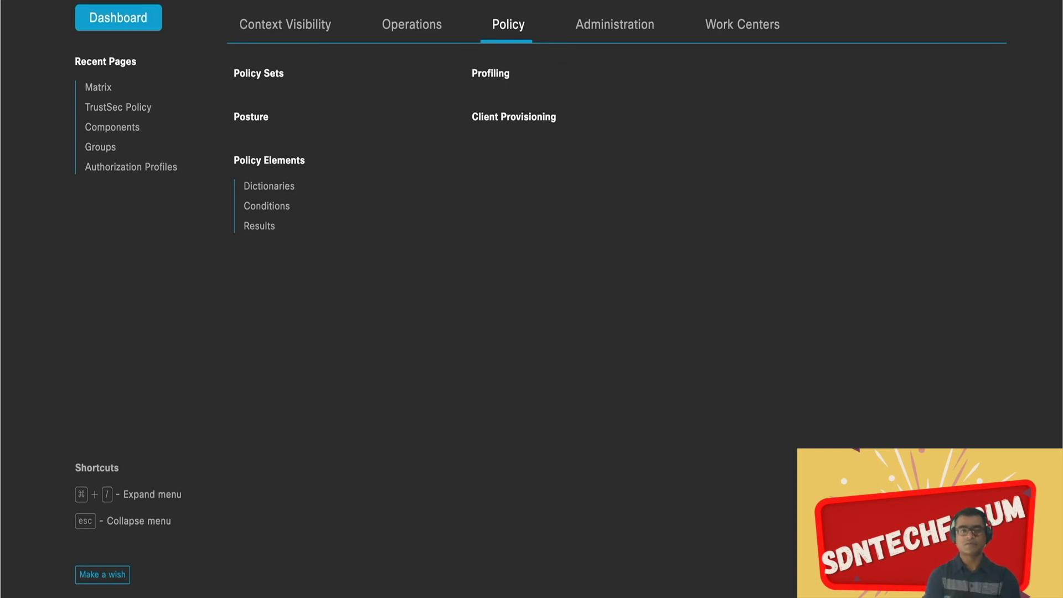
{"action": "left_click", "coordinate": [610, 25]}
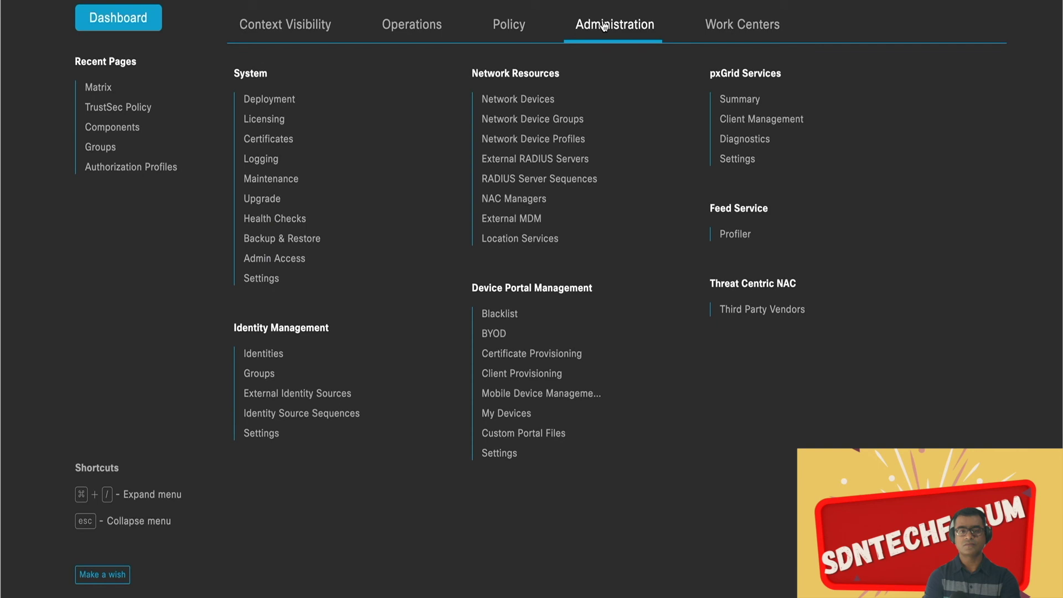
View network access users, then list Endpoint Identity Groups sorted by Description
{"action": "left_click", "coordinate": [269, 361]}
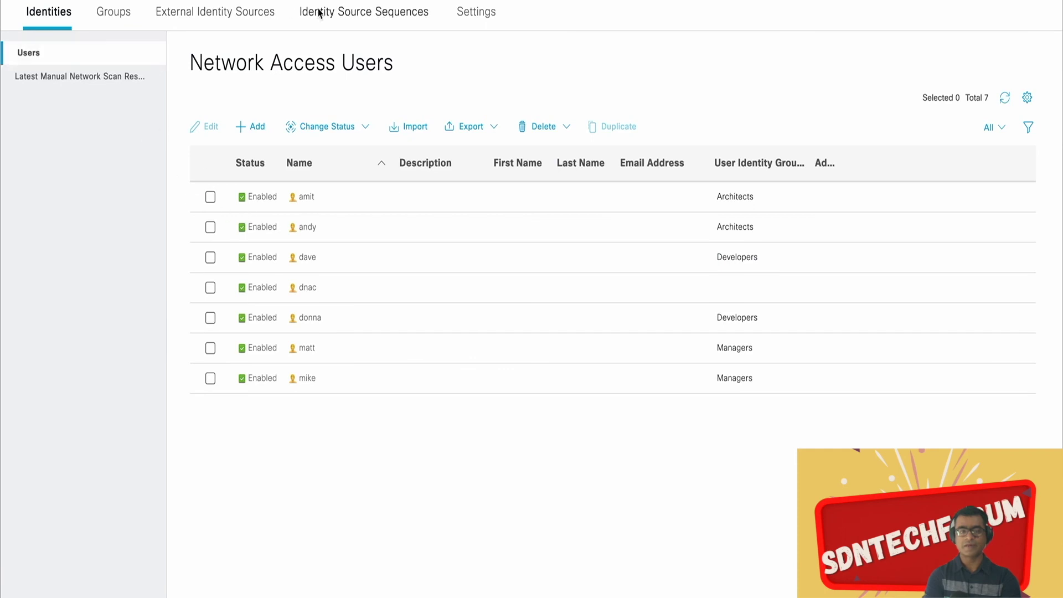
{"action": "key", "text": "super+slash"}
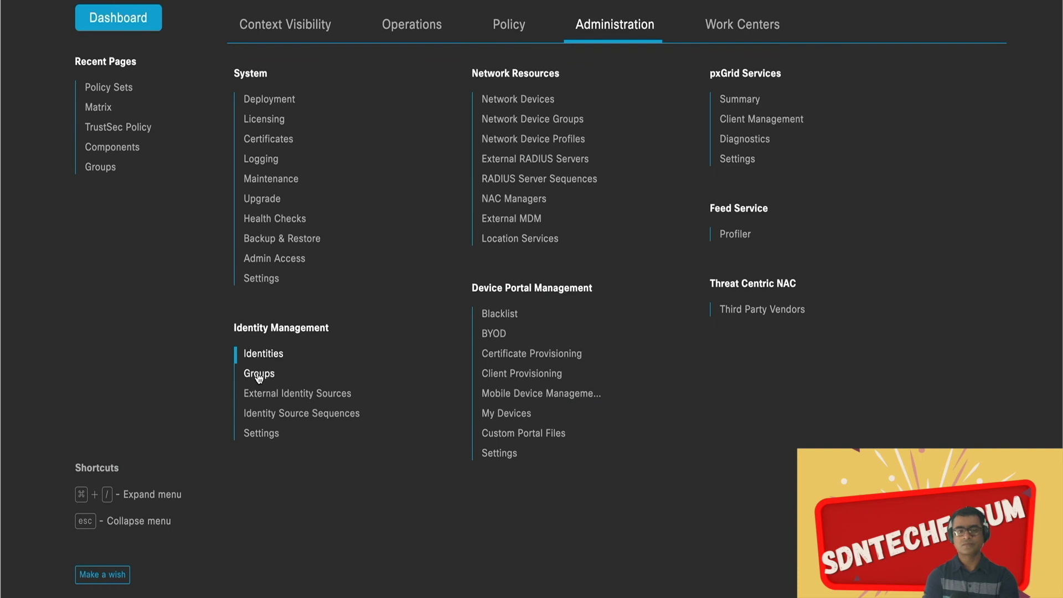
{"action": "left_click", "coordinate": [259, 374]}
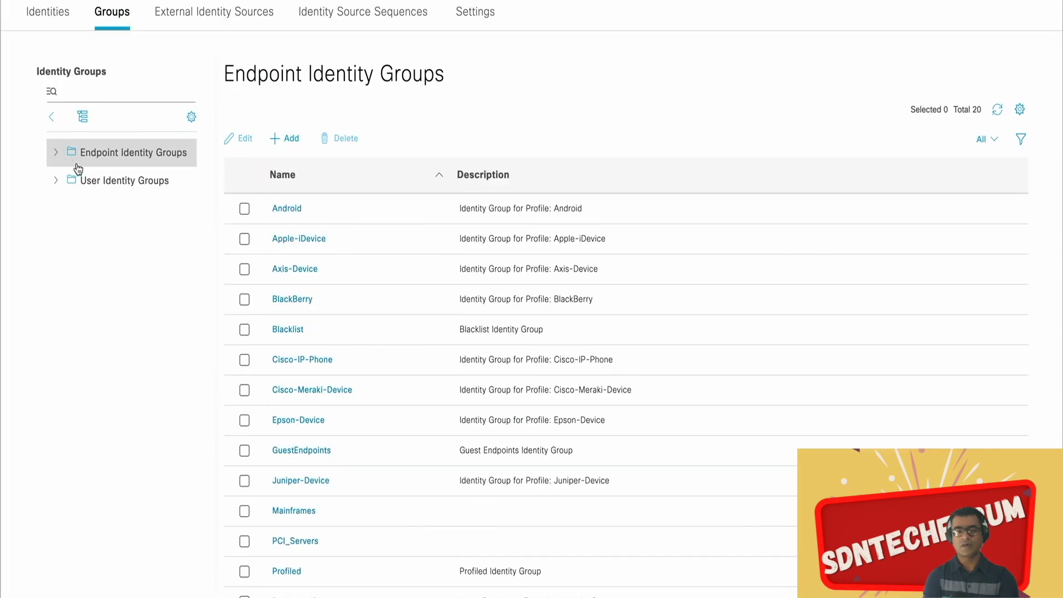
{"action": "left_click", "coordinate": [123, 160]}
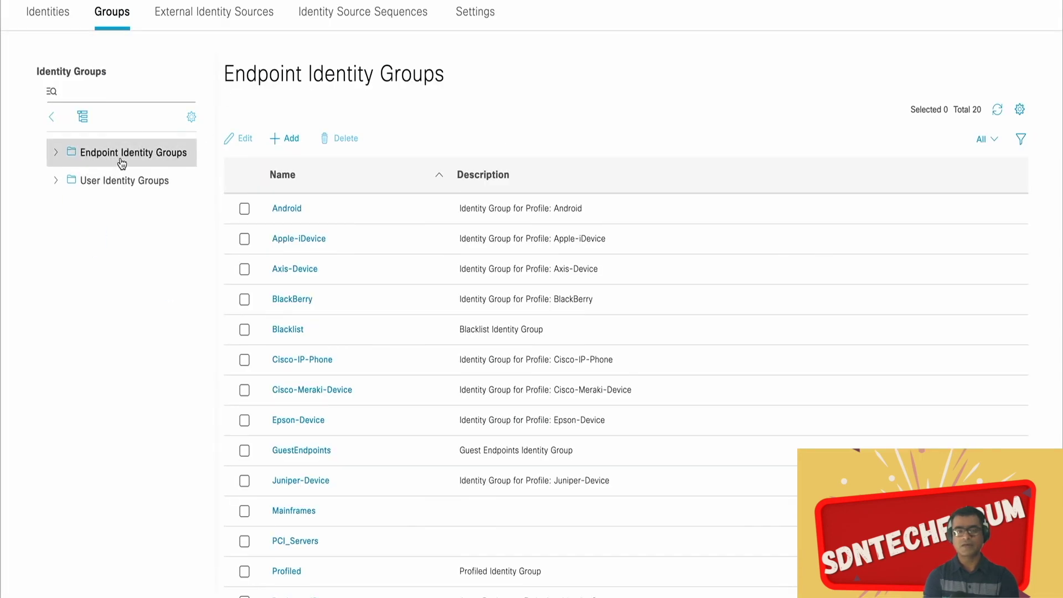
{"action": "left_click", "coordinate": [521, 176]}
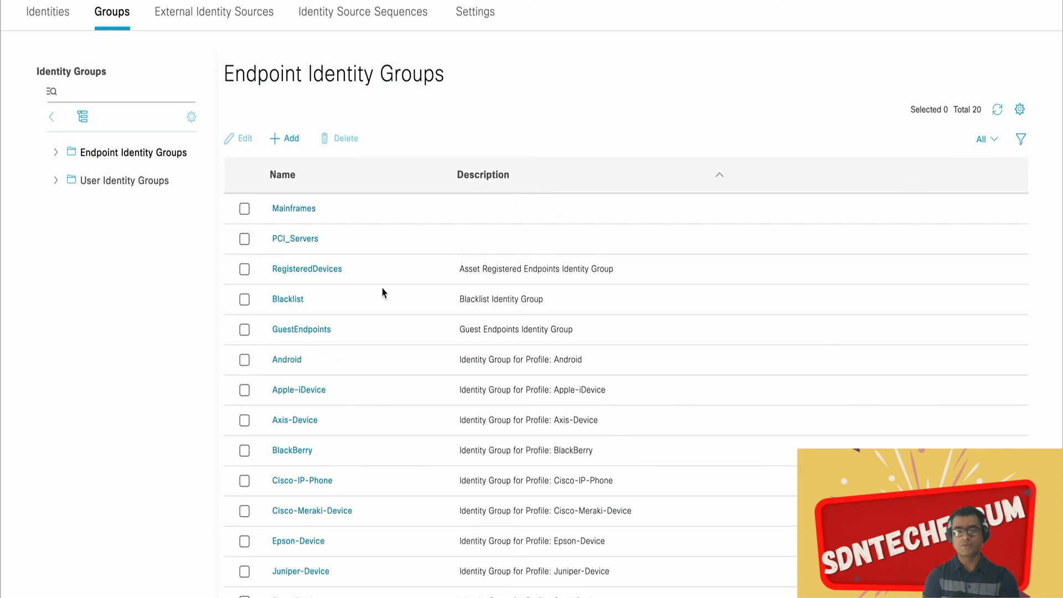
Open the Mainframes endpoint group and check its Add endpoints picker, which lists no endpoints
{"action": "left_click", "coordinate": [296, 211]}
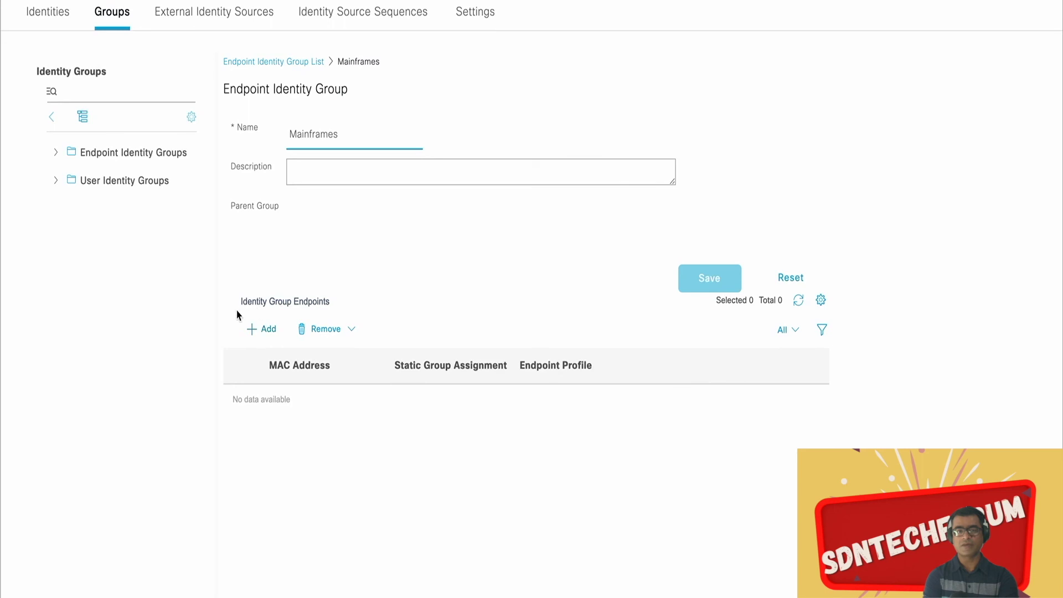
{"action": "left_click", "coordinate": [258, 330]}
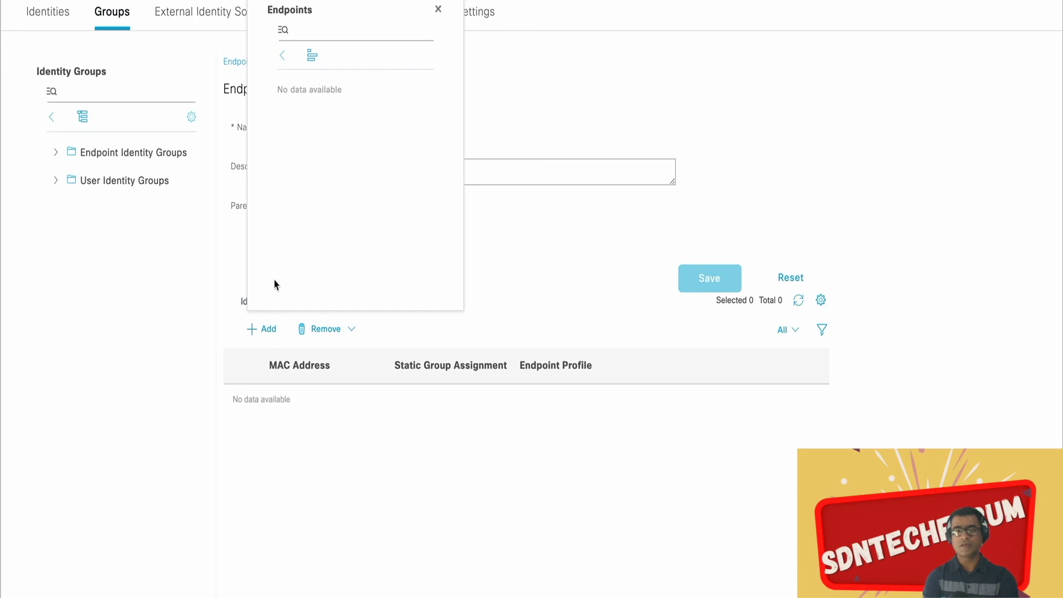
{"action": "left_click", "coordinate": [439, 11]}
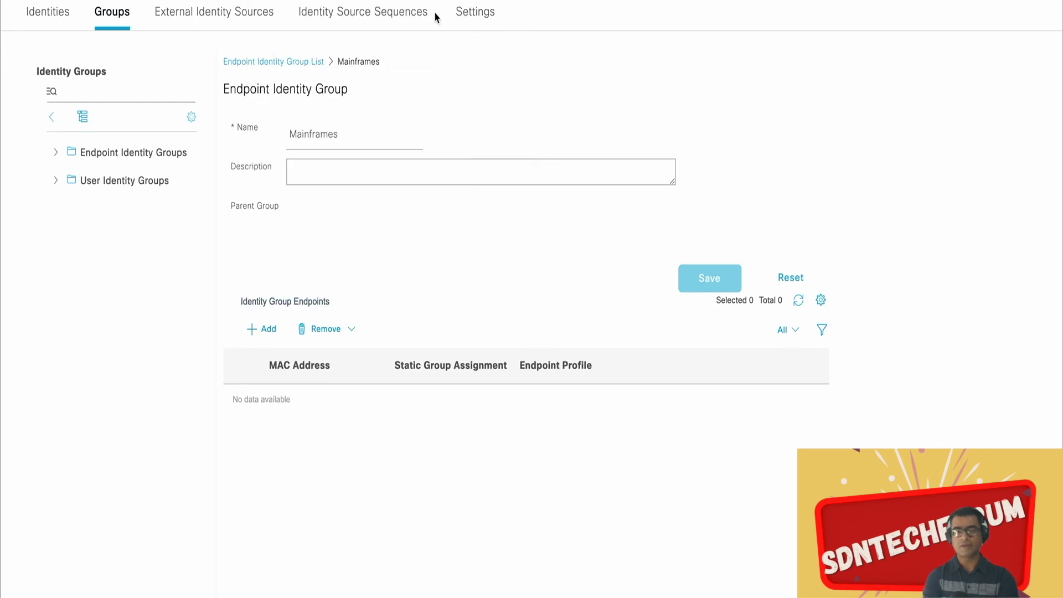
{"action": "left_click", "coordinate": [267, 332]}
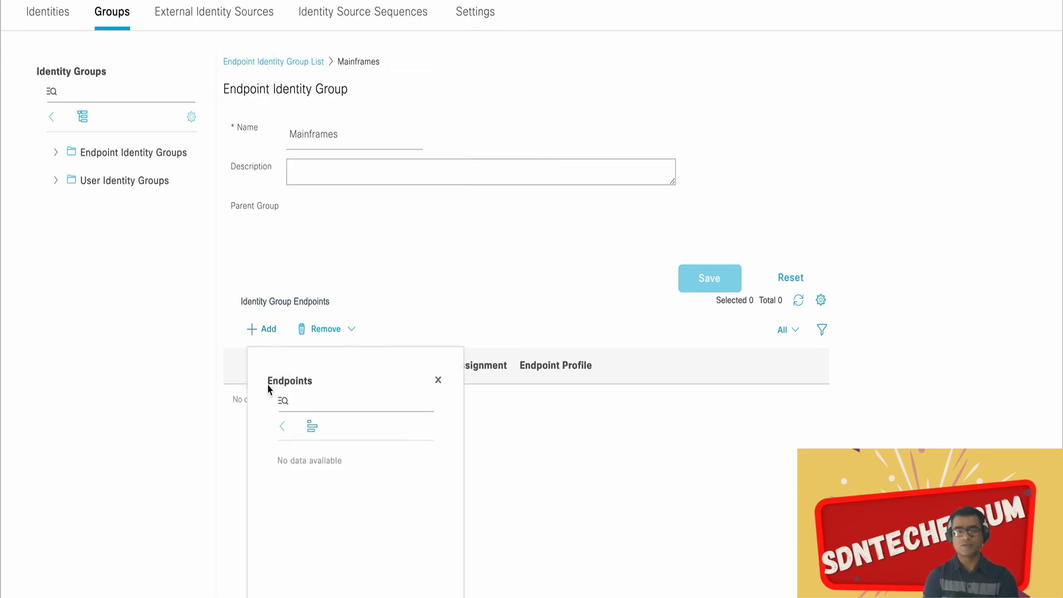
{"action": "left_click", "coordinate": [438, 380]}
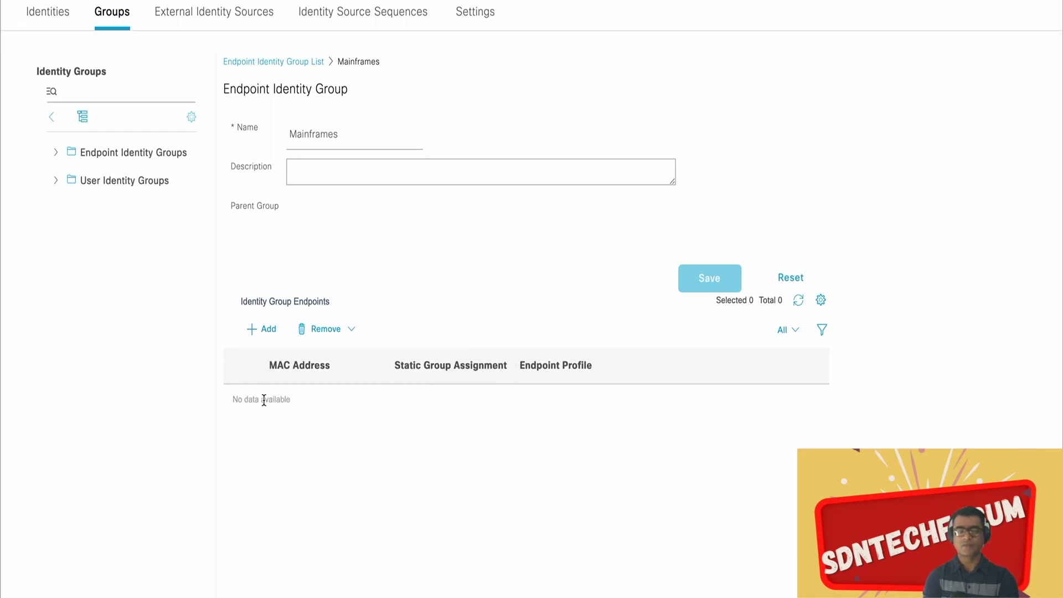
Reload the endpoint picker, confirm it is still empty, then go to the Dashboard
{"action": "left_click", "coordinate": [259, 330]}
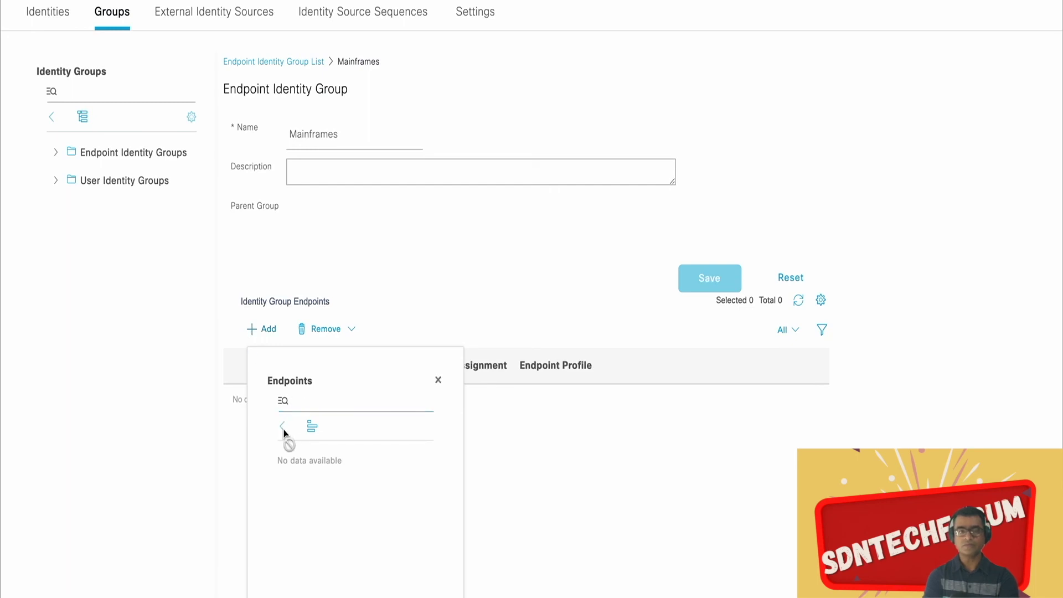
{"action": "left_click", "coordinate": [312, 428]}
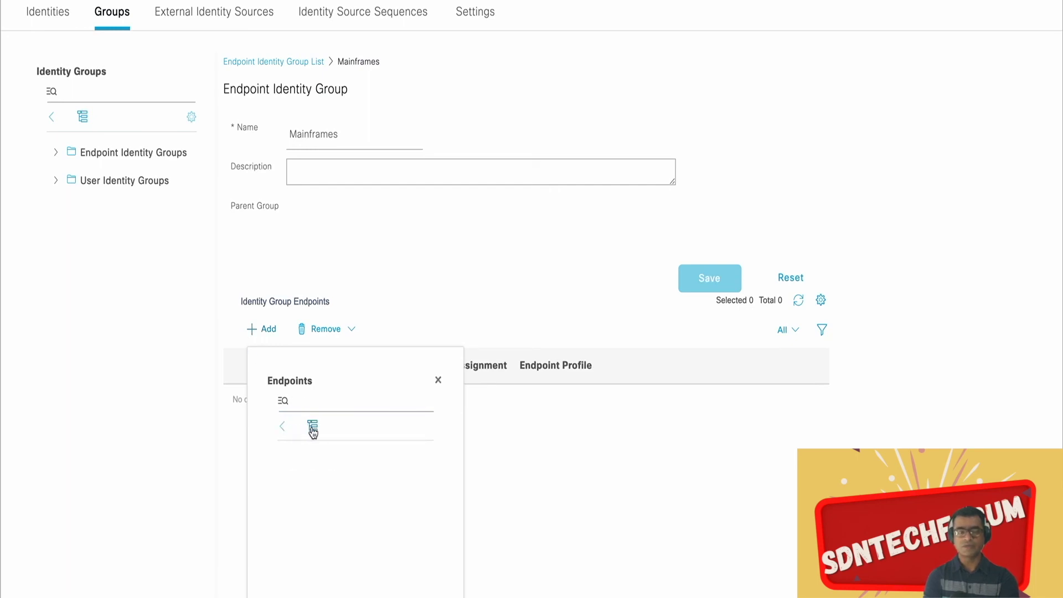
{"action": "left_click", "coordinate": [439, 383]}
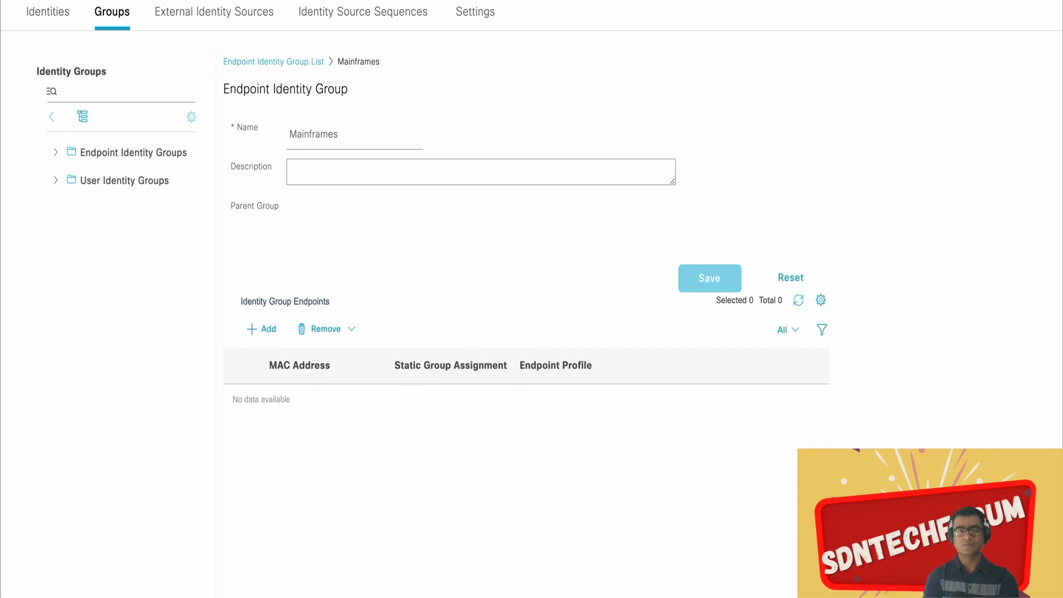
{"action": "key", "text": "super+slash"}
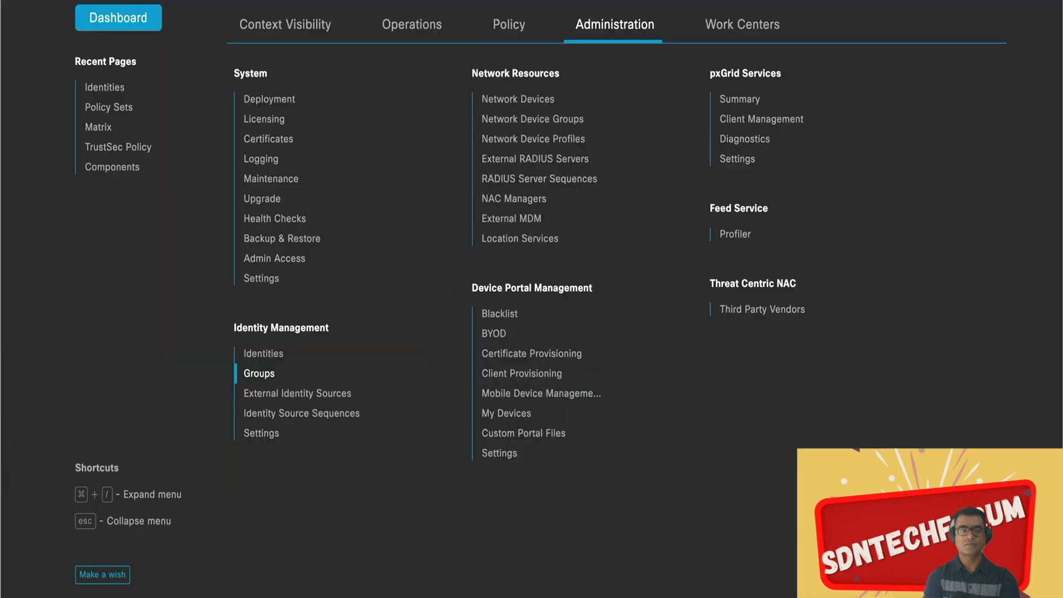
{"action": "left_click", "coordinate": [113, 22]}
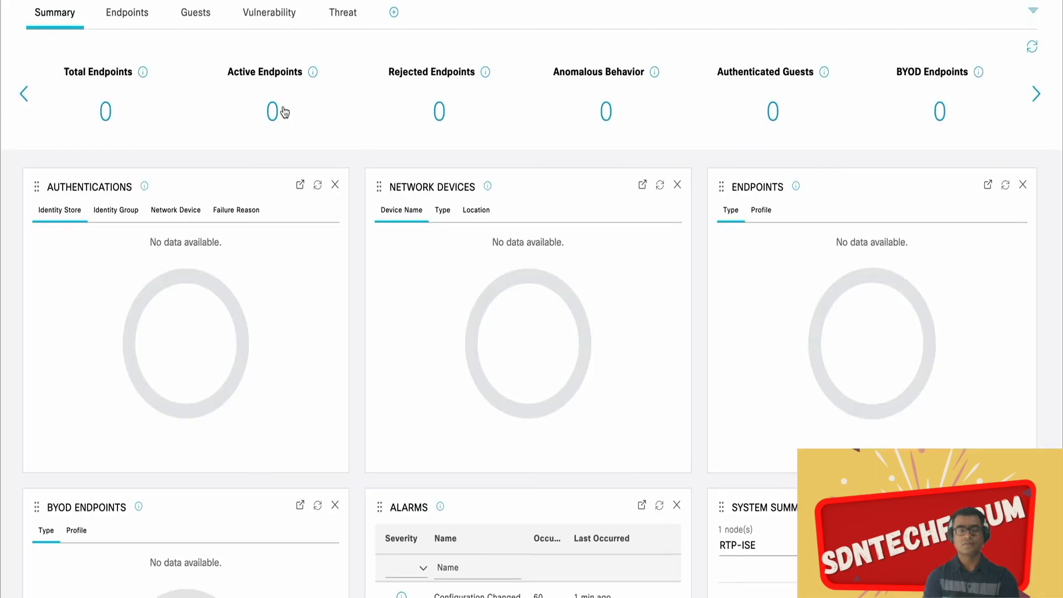
Go to Policy > Policy Sets and open the SDA_policy policy set details
{"action": "key", "text": "super+slash"}
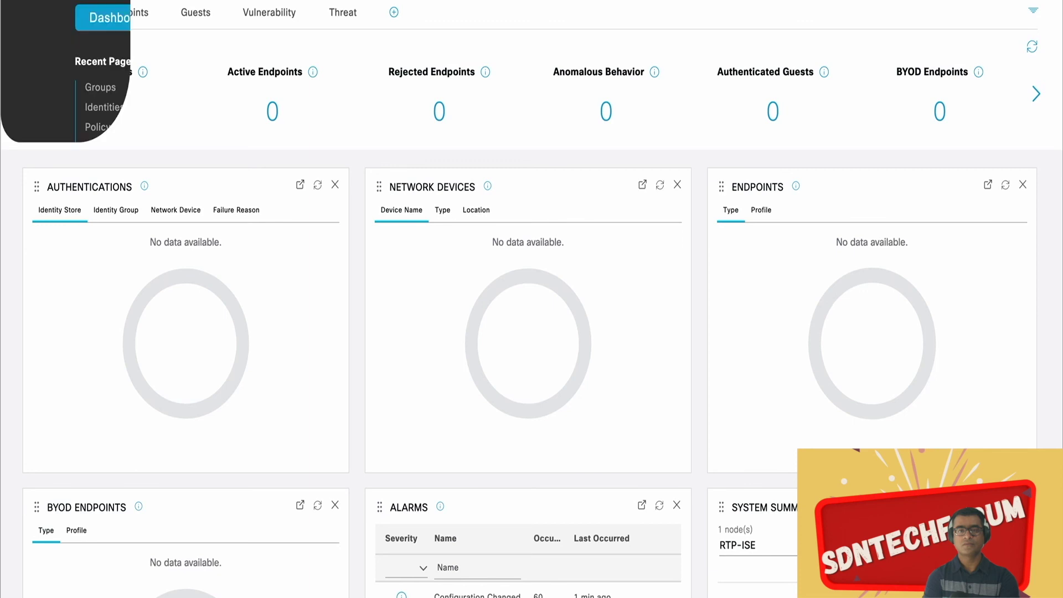
{"action": "left_click", "coordinate": [508, 27]}
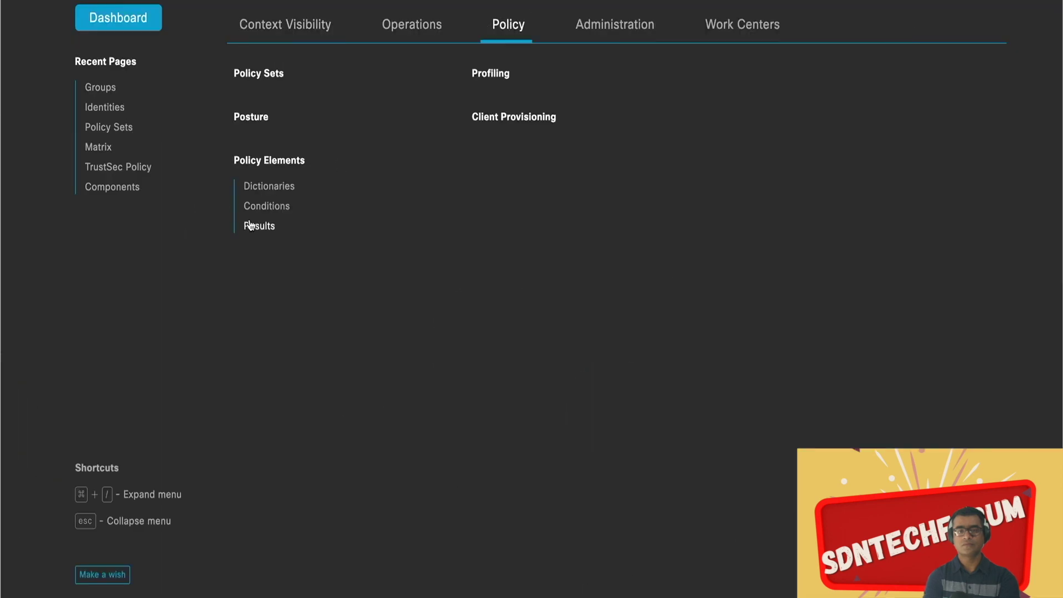
{"action": "left_click", "coordinate": [271, 79]}
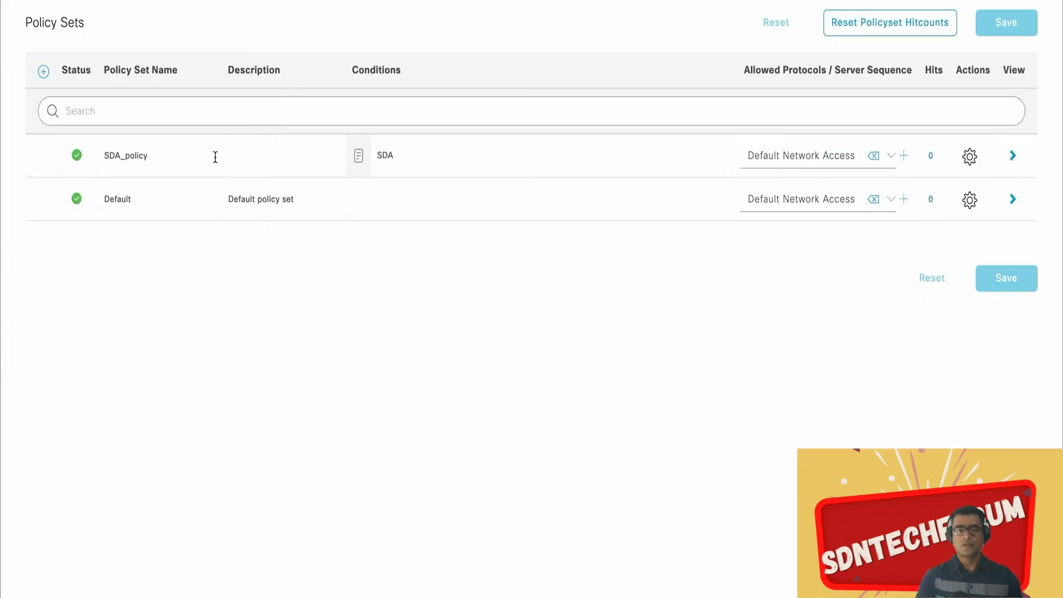
{"action": "left_click", "coordinate": [1013, 156]}
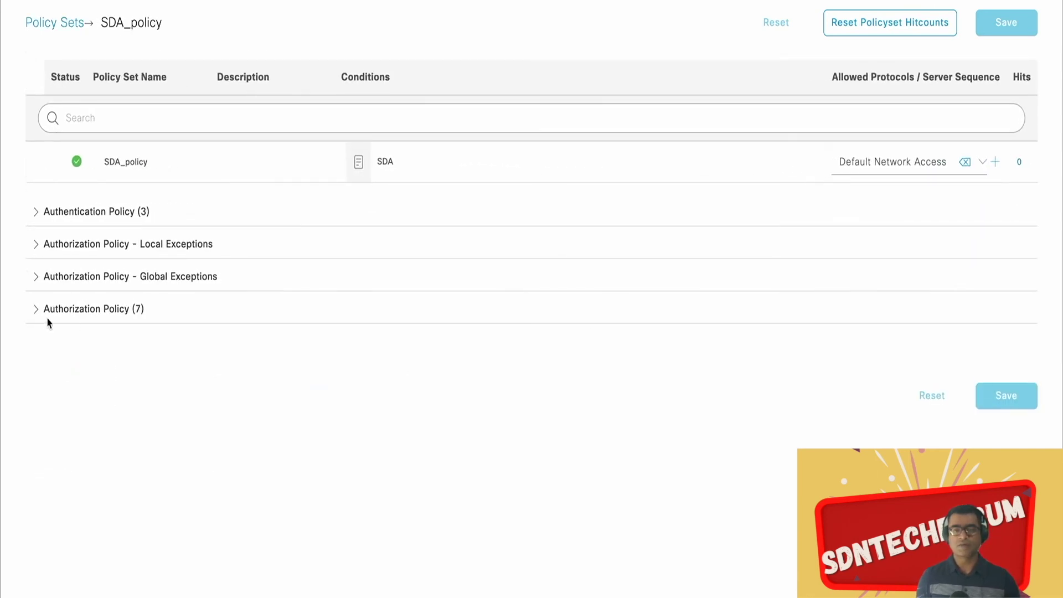
Expand SDA_policy's Authorization and Authentication Policy sections to review all its rules
{"action": "left_click", "coordinate": [36, 309]}
{"action": "scroll", "coordinate": [569, 392], "scroll_direction": "down", "scroll_amount": 4}
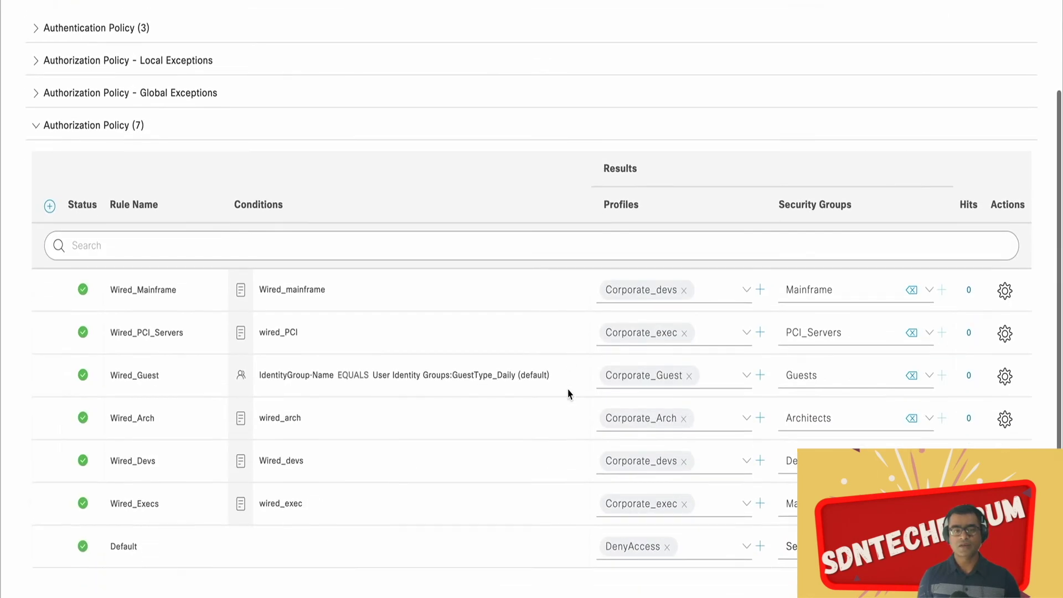
{"action": "scroll", "coordinate": [569, 394], "scroll_direction": "up", "scroll_amount": 4}
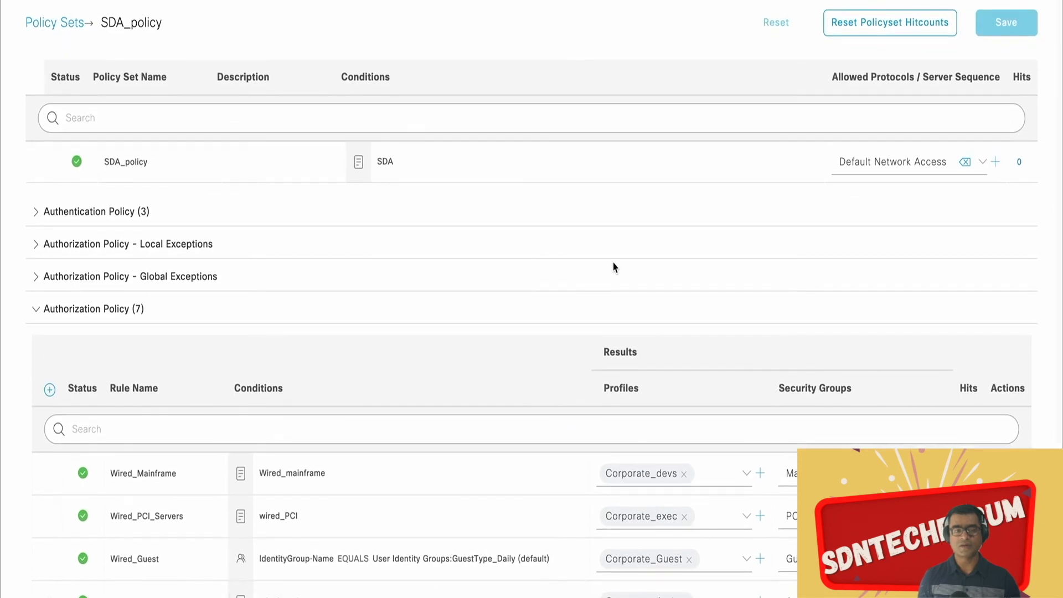
{"action": "left_click", "coordinate": [39, 216]}
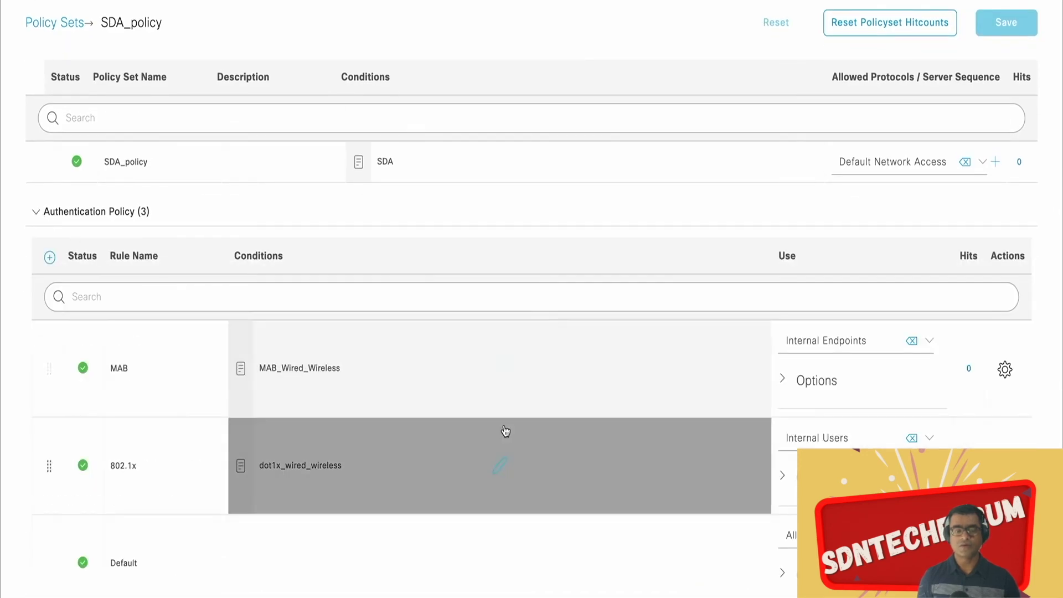
{"action": "scroll", "coordinate": [504, 432], "scroll_direction": "down", "scroll_amount": 4}
{"action": "scroll", "coordinate": [504, 432], "scroll_direction": "up", "scroll_amount": 3}
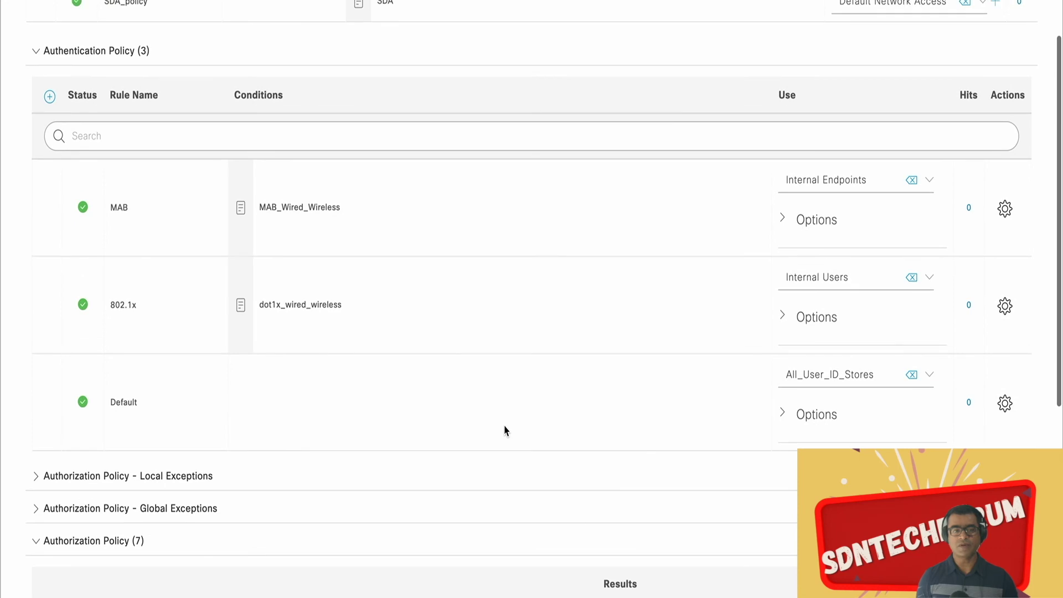
{"action": "scroll", "coordinate": [504, 431], "scroll_direction": "down", "scroll_amount": 8}
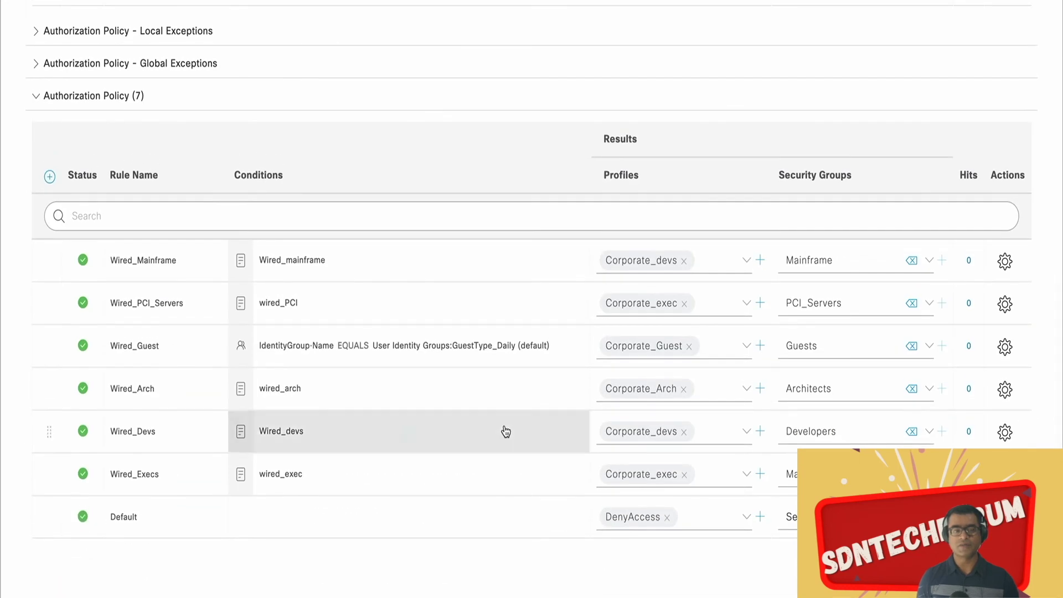